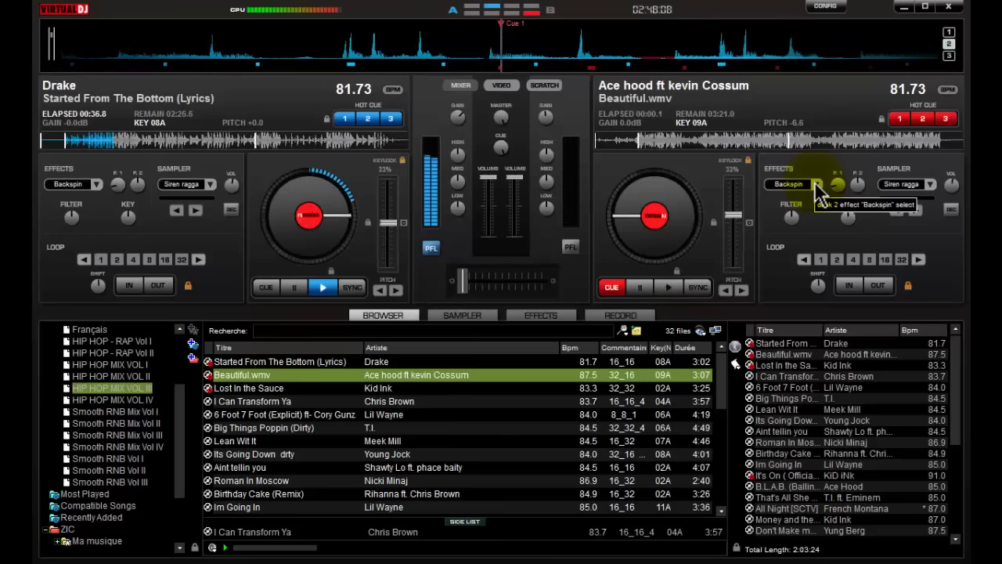
# Step: Try a 32-beat loop on deck 2, release it and return Beautiful.wmv to hot cue 1
pyautogui.click(901, 259)
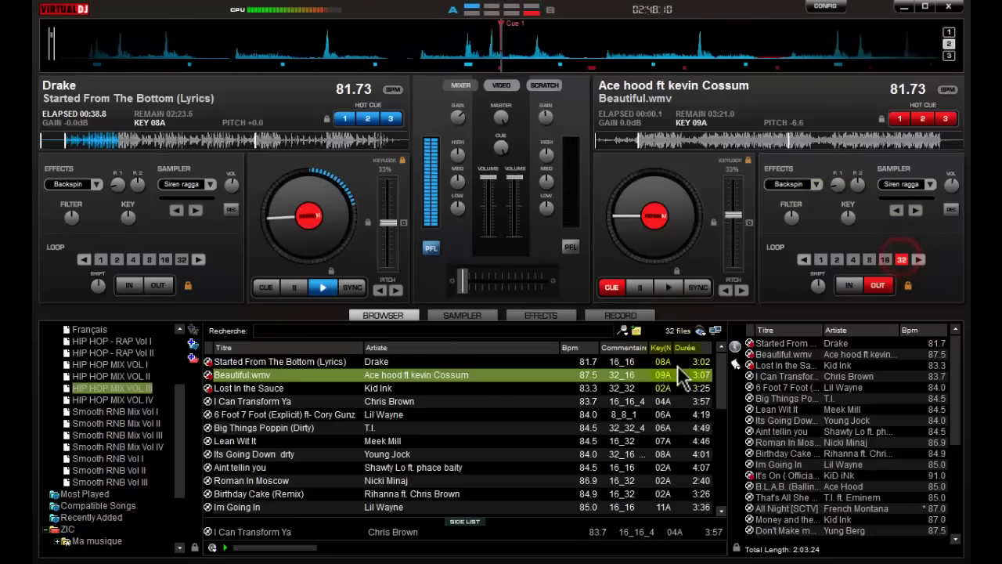
pyautogui.click(878, 285)
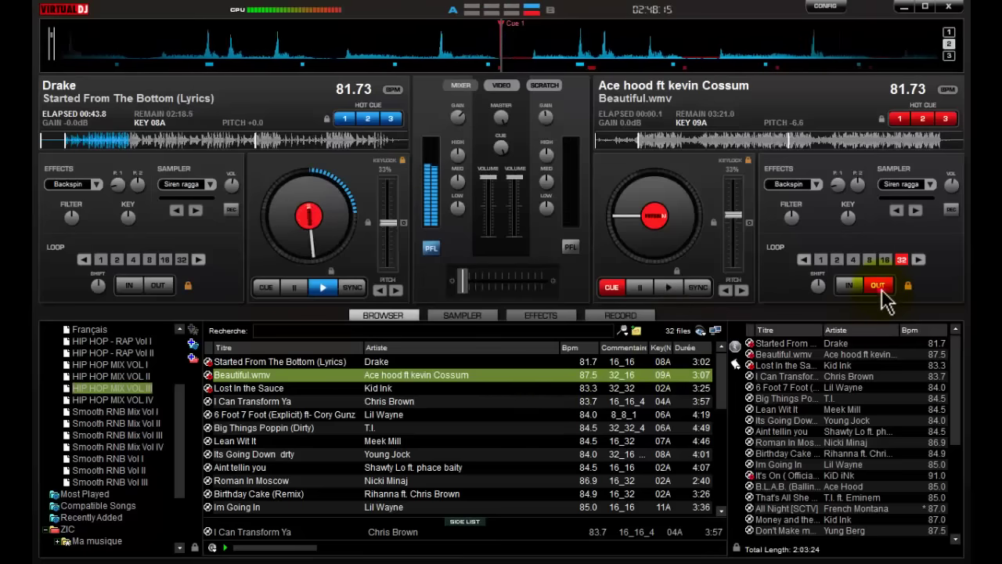
pyautogui.click(898, 124)
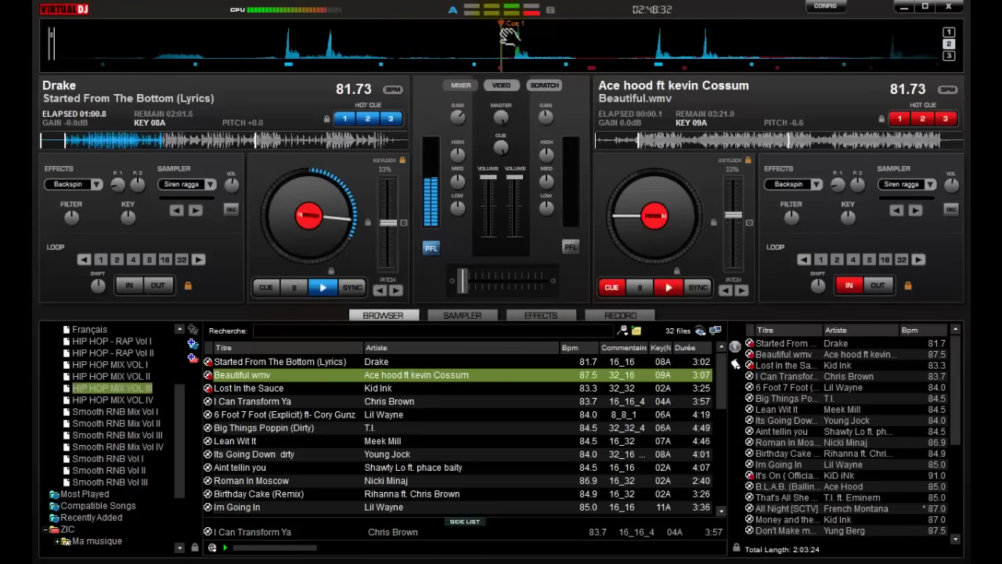
# Step: Look over the scratch, effects, sampler and browser views, finishing on the browser and mixer
pyautogui.click(549, 90)
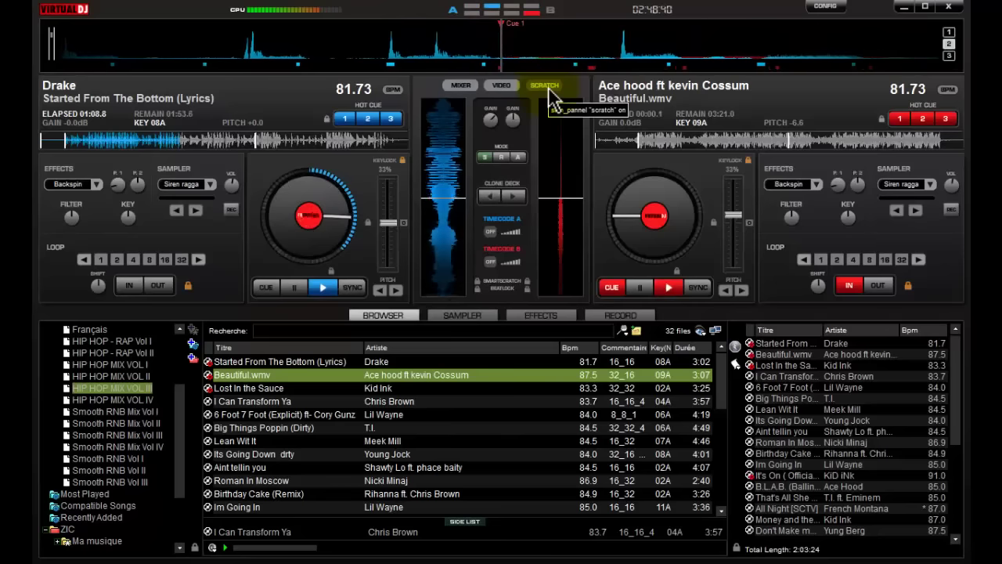
pyautogui.click(539, 317)
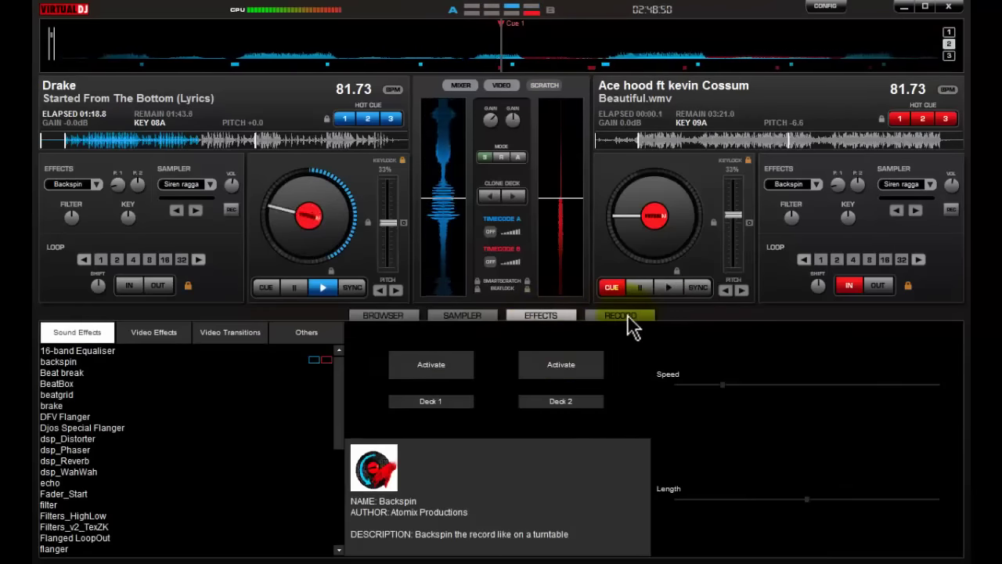
pyautogui.click(404, 317)
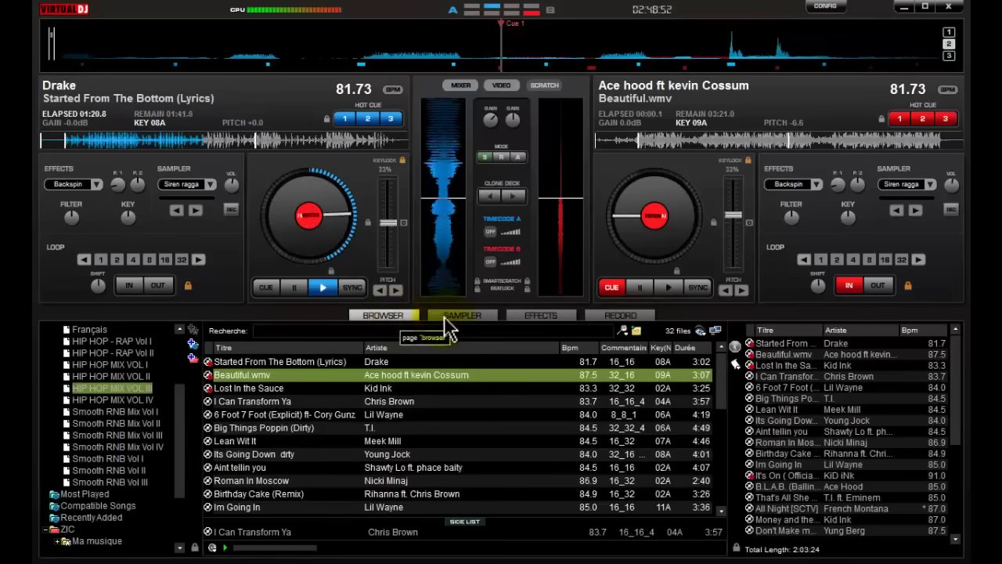
pyautogui.click(445, 317)
pyautogui.click(520, 320)
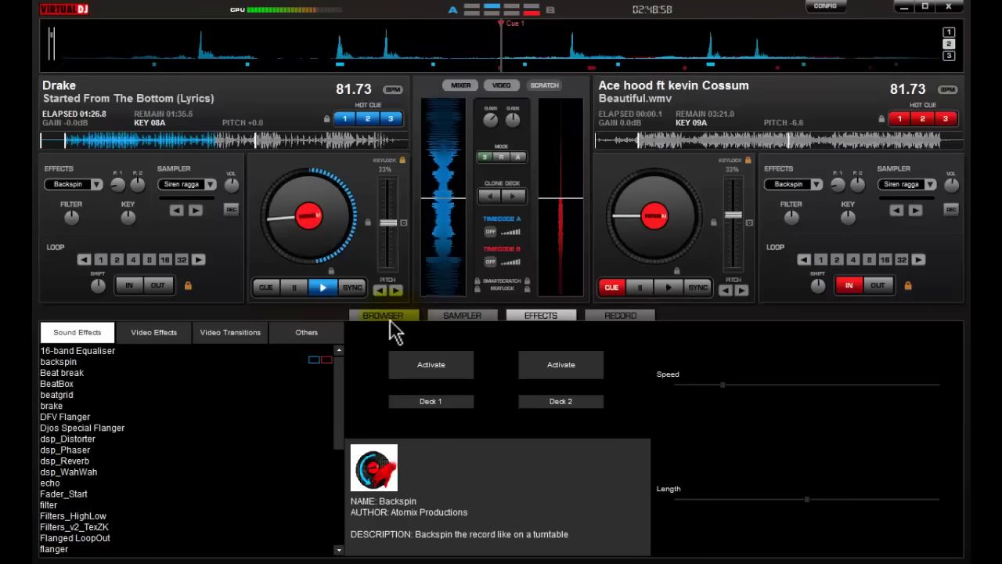
pyautogui.click(394, 317)
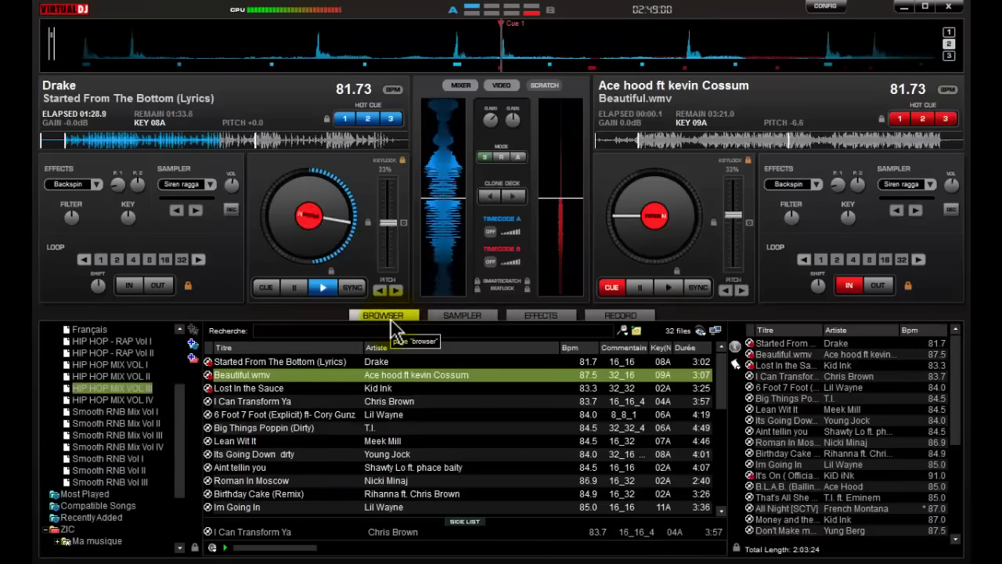
pyautogui.click(464, 85)
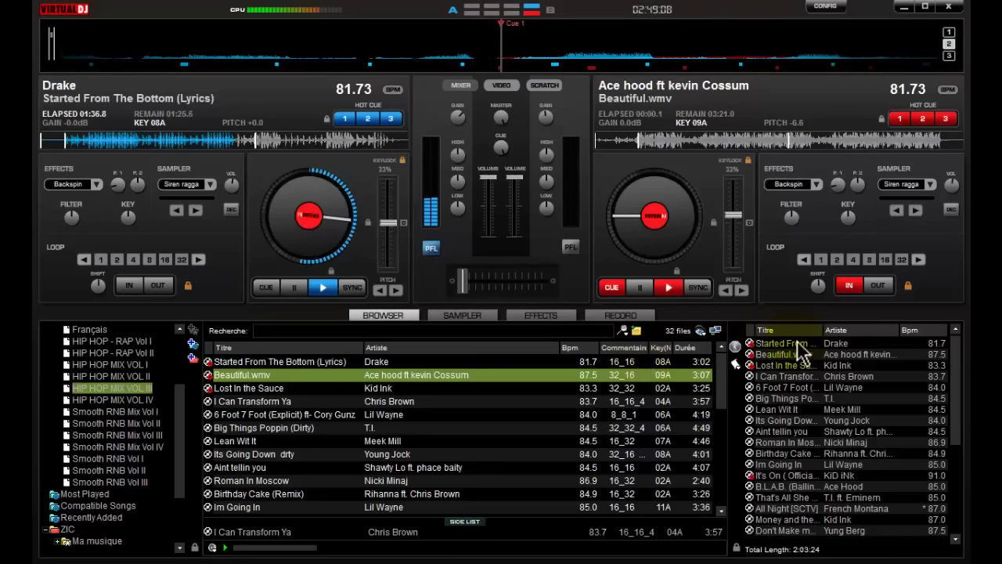
# Step: Start Beautiful.wmv on deck 2 from hot cue 1 and crossfade fully from deck 1 to deck 2
pyautogui.click(901, 119)
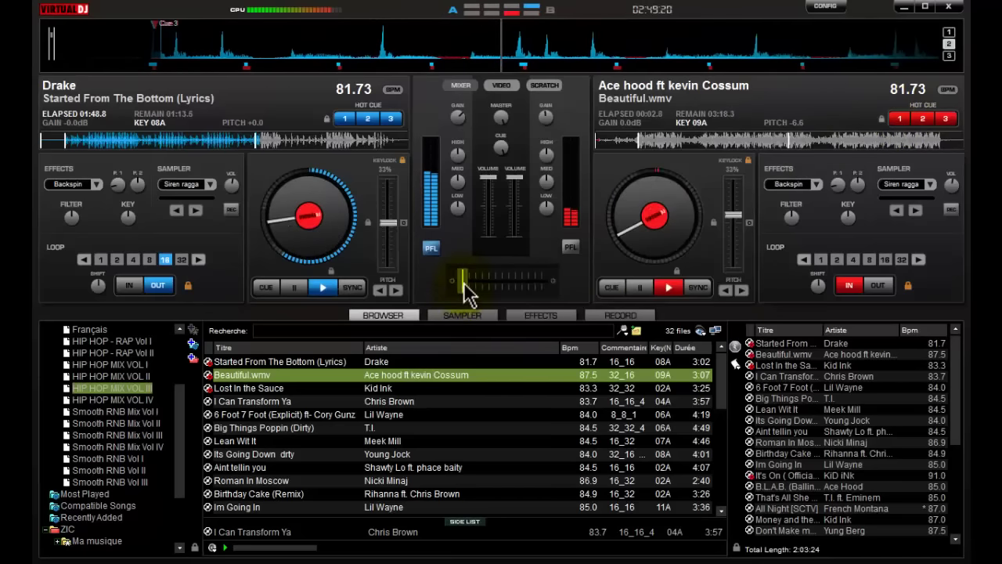
pyautogui.click(466, 282)
pyautogui.moveTo(467, 282); pyautogui.dragTo(542, 286)
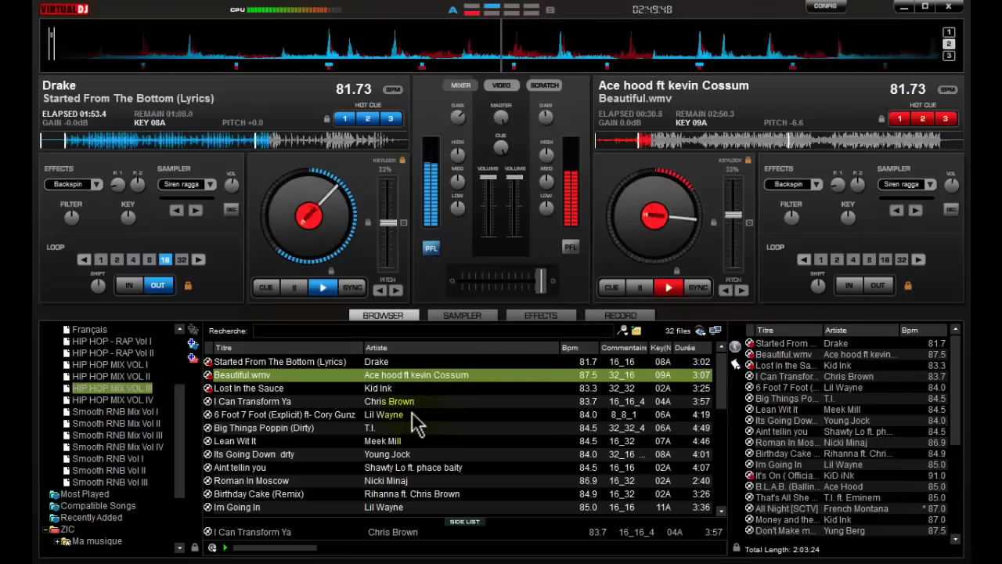
# Step: Load Lost In the Sauce onto deck 1 and sync the track playing on deck 2 to its tempo of 83.30 BPM
pyautogui.moveTo(416, 388)
pyautogui.mouseDown()
pyautogui.moveTo(415, 402)
pyautogui.moveTo(242, 224)
pyautogui.moveTo(245, 235)
pyautogui.mouseUp()
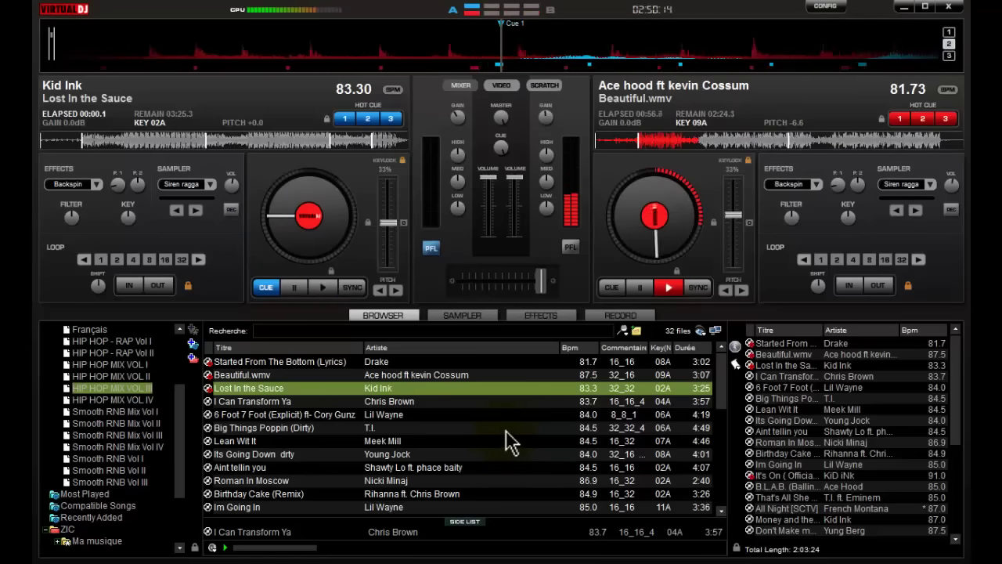
pyautogui.click(697, 289)
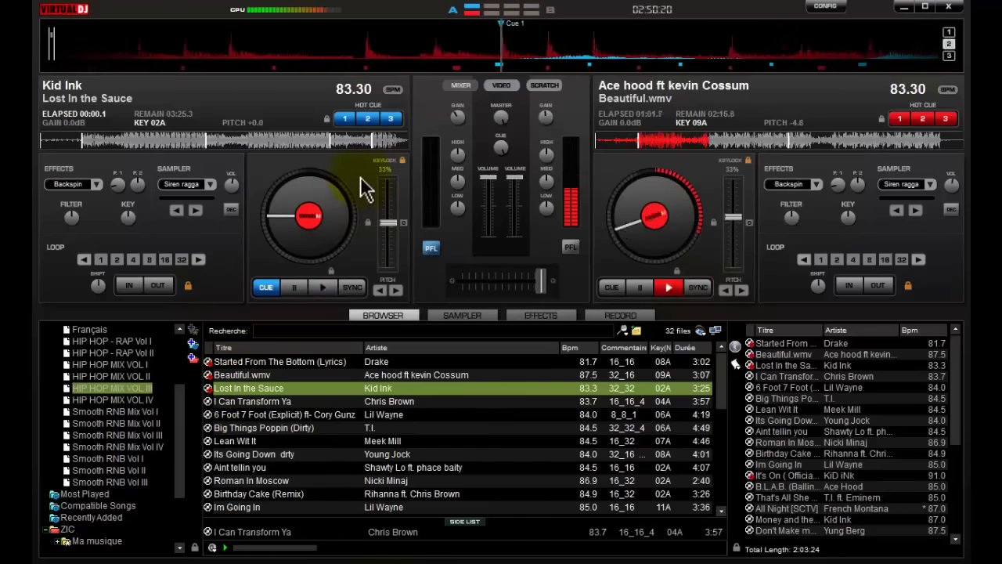
pyautogui.click(355, 147)
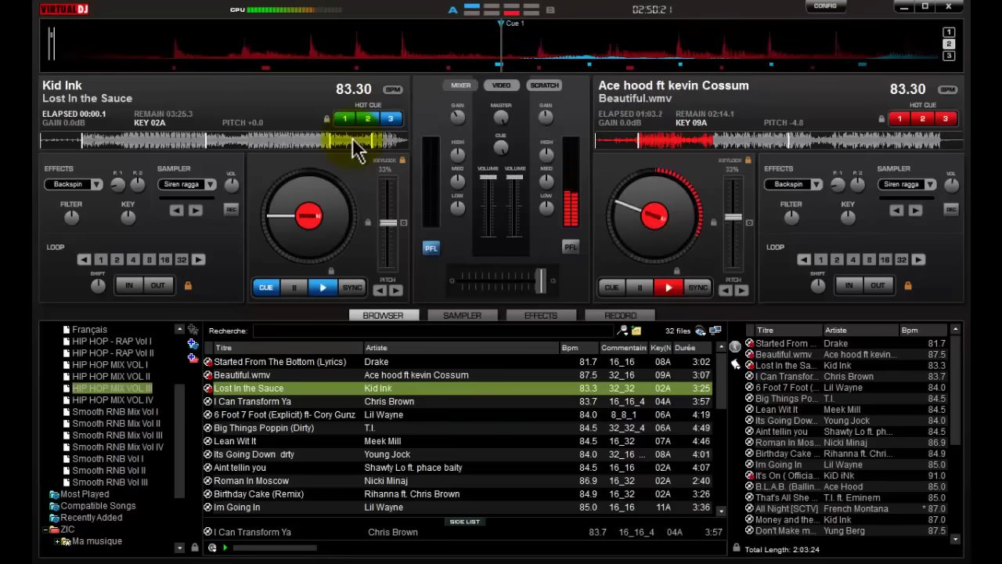
# Step: Raise the gain of deck 1 to 5.5 dB for Lost In the Sauce
pyautogui.click(448, 296)
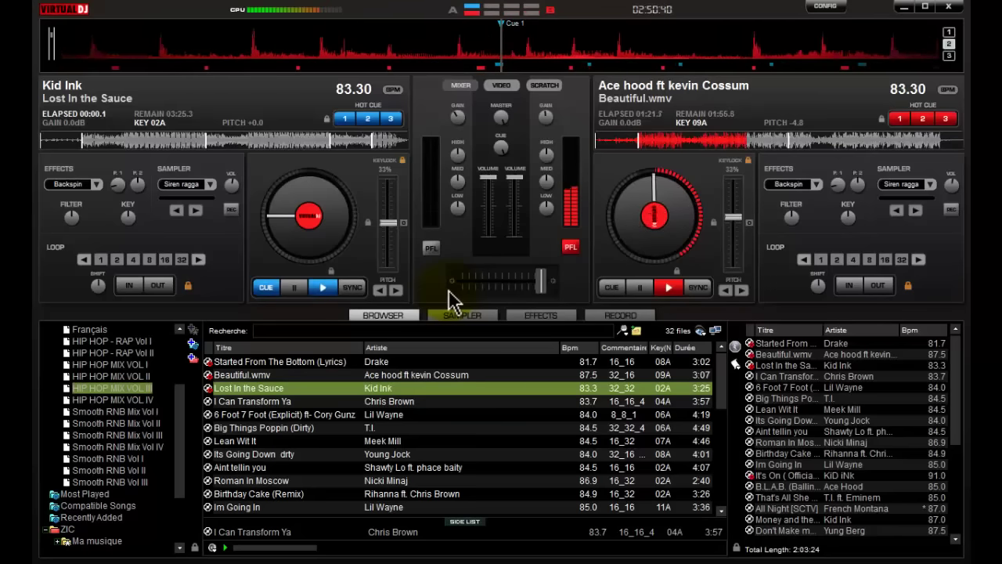
pyautogui.moveTo(462, 121); pyautogui.dragTo(465, 139)
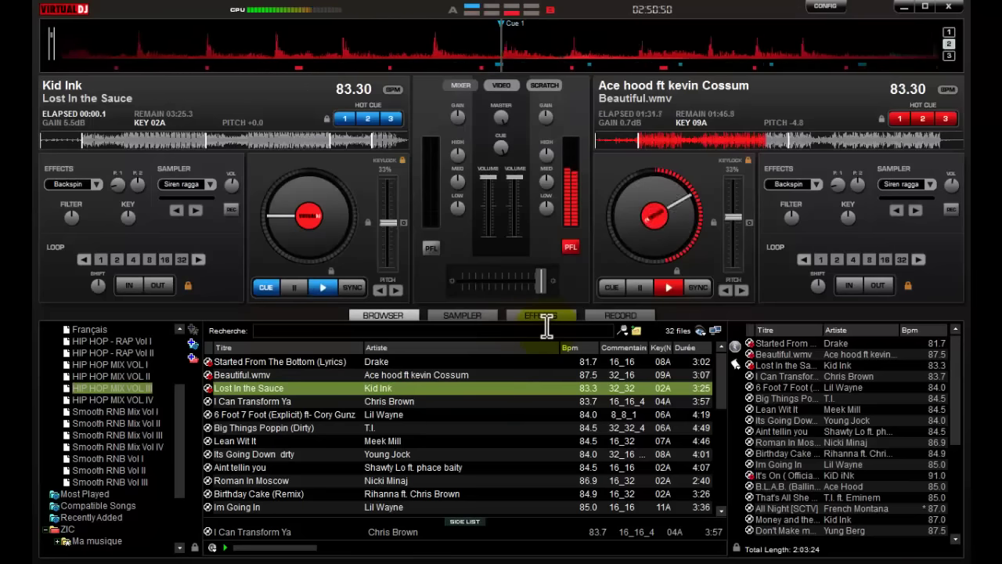
# Step: Start Lost In the Sauce from hot cue 1 and crossfade from deck 2 fully to deck 1
pyautogui.click(346, 119)
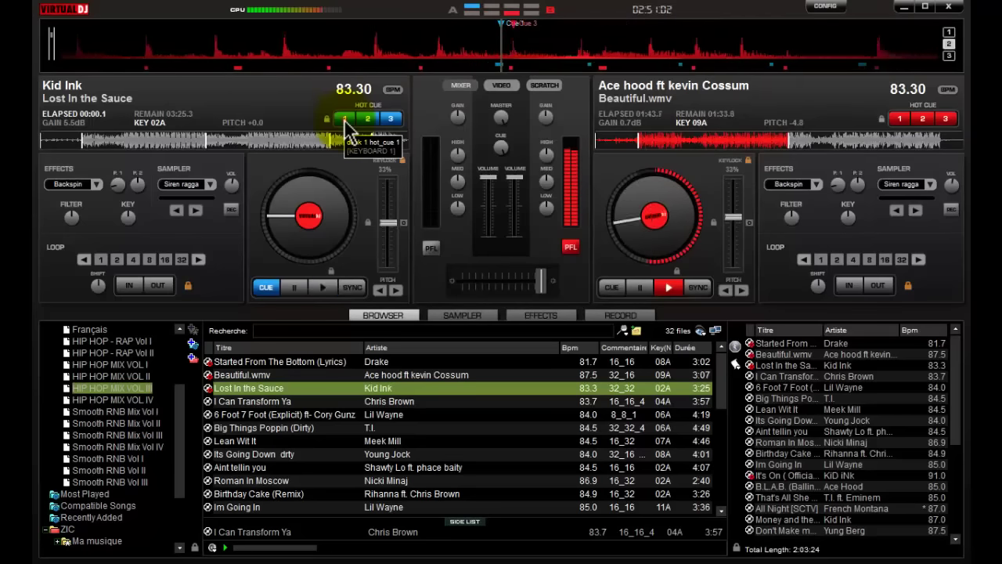
pyautogui.click(345, 121)
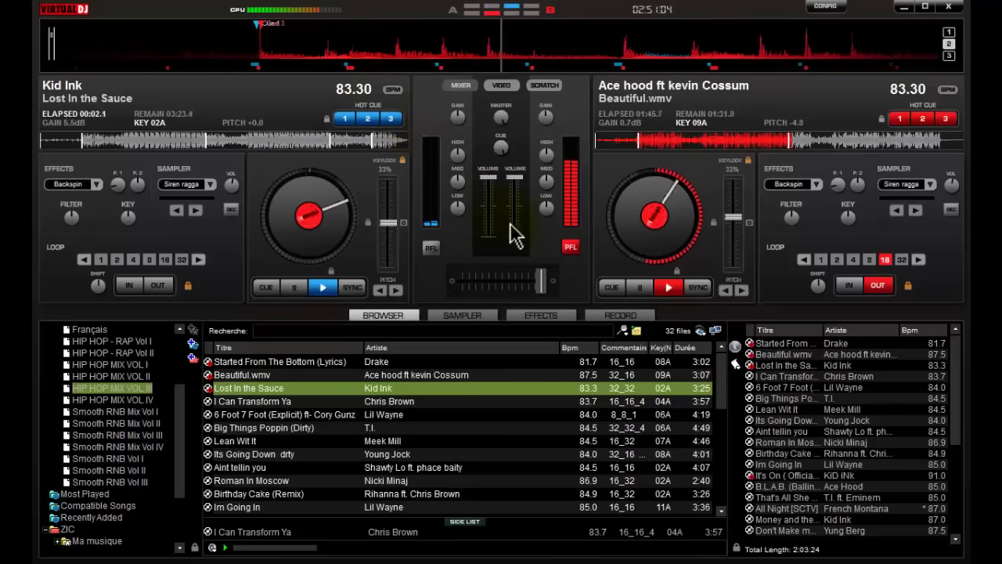
pyautogui.moveTo(541, 280); pyautogui.dragTo(510, 282)
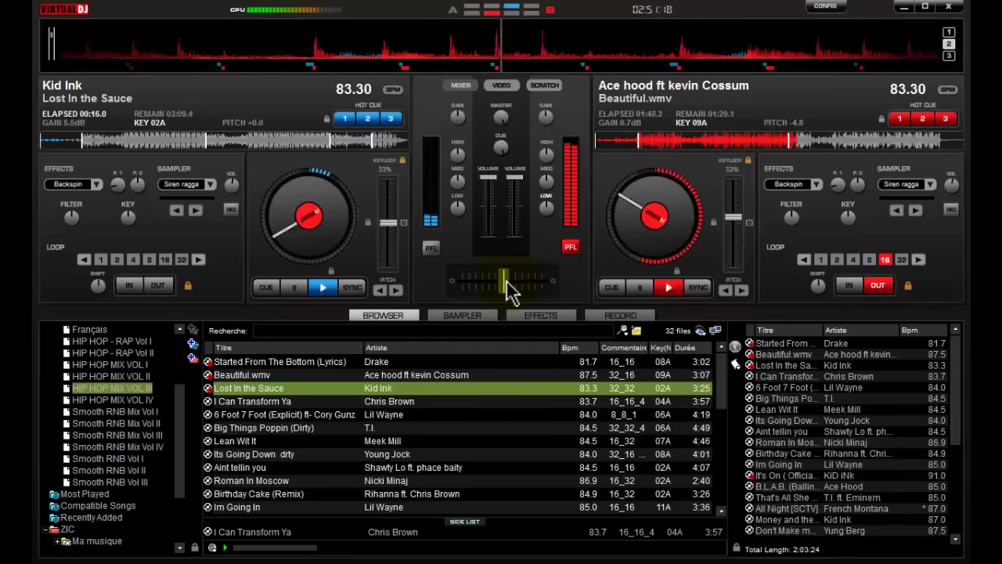
pyautogui.moveTo(507, 290)
pyautogui.mouseDown()
pyautogui.moveTo(502, 282)
pyautogui.moveTo(502, 291)
pyautogui.mouseUp()
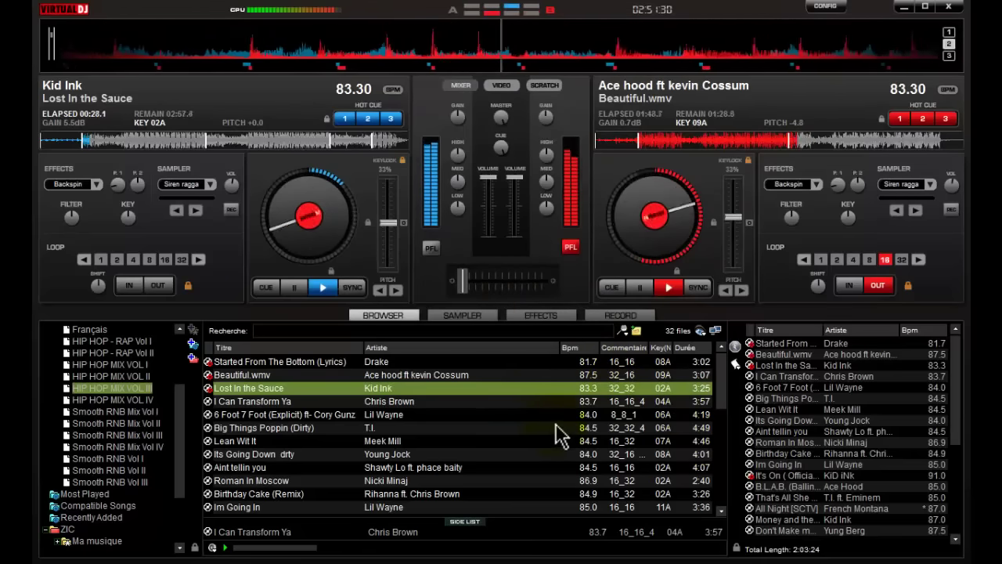
# Step: Load I Can Transform Ya onto deck 2 with a 16-beat loop and sync it to deck 1 at 83.30 BPM
pyautogui.click(463, 403)
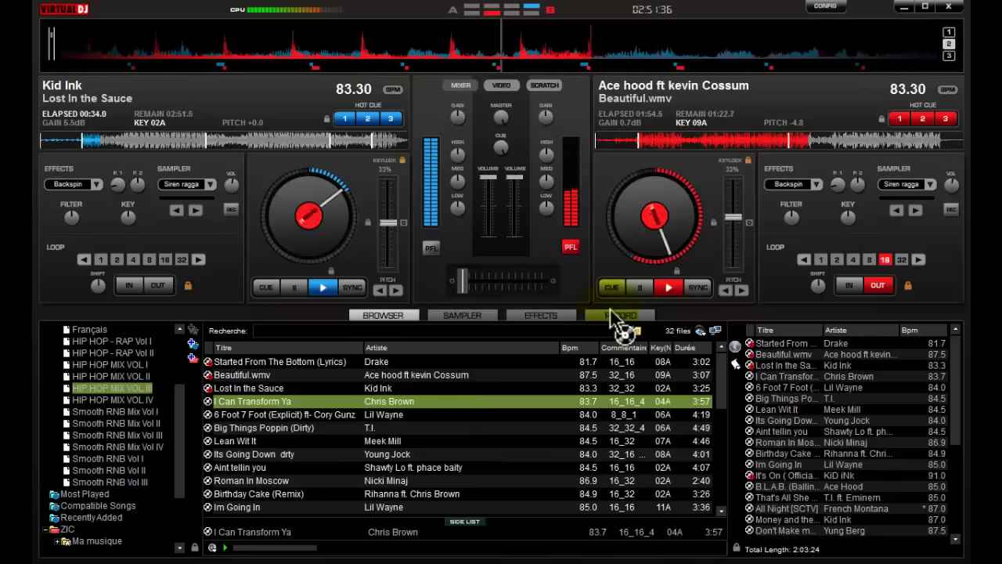
pyautogui.hotkey('ctrl', 'Right')
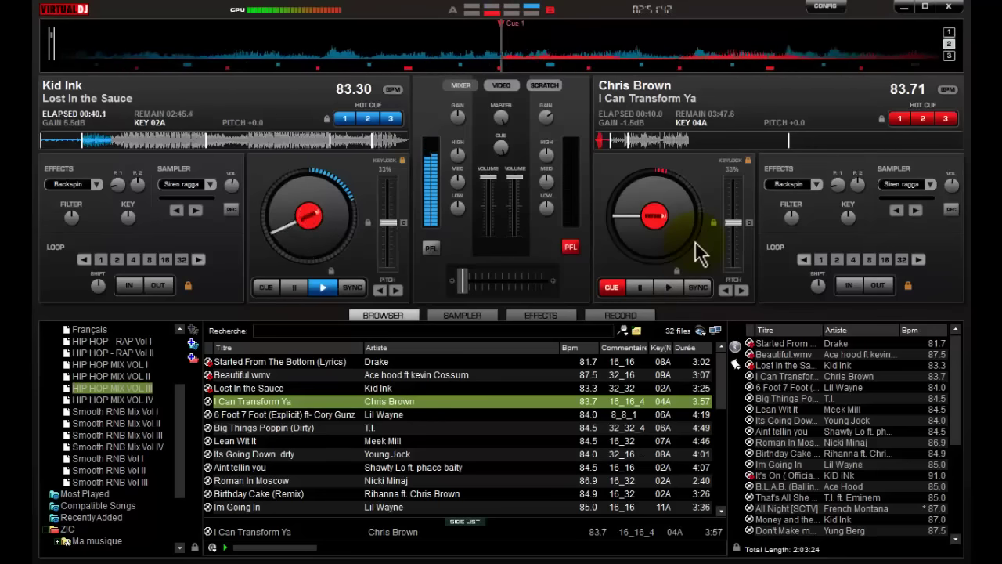
pyautogui.press('l')
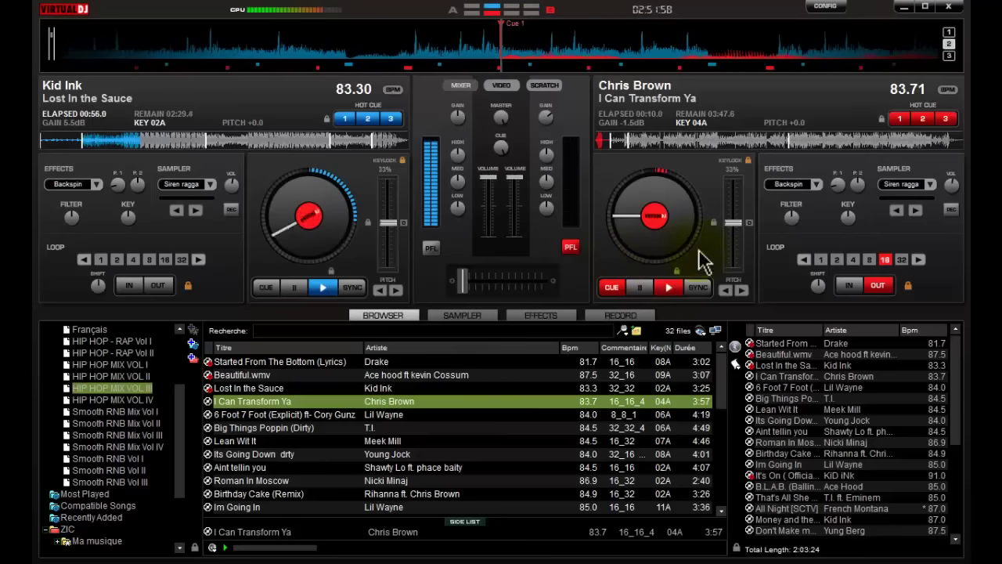
pyautogui.click(698, 287)
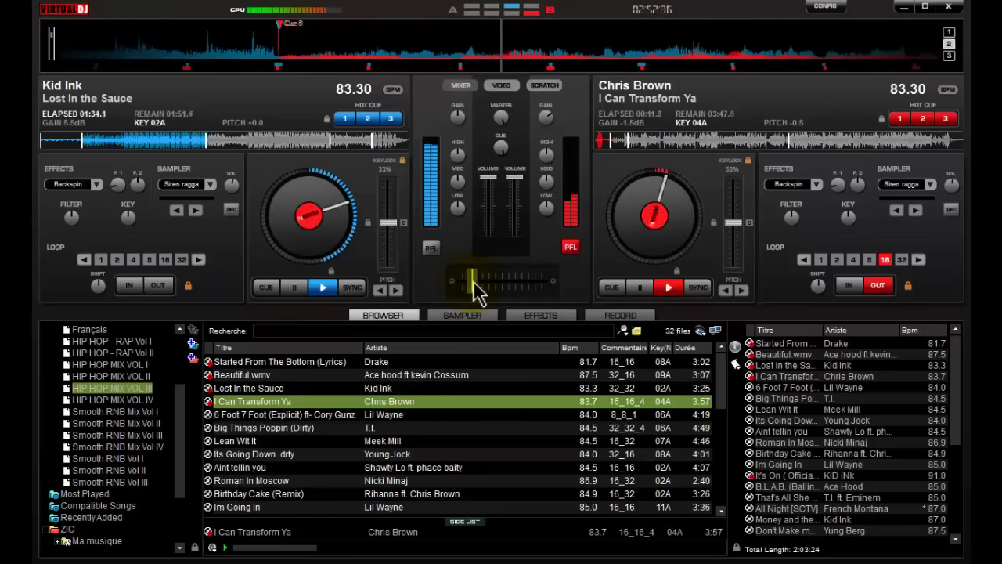
# Step: Crossfade from Lost In the Sauce to I Can Transform Ya and release the 16-beat loop on deck 2
pyautogui.moveTo(474, 280); pyautogui.dragTo(503, 281)
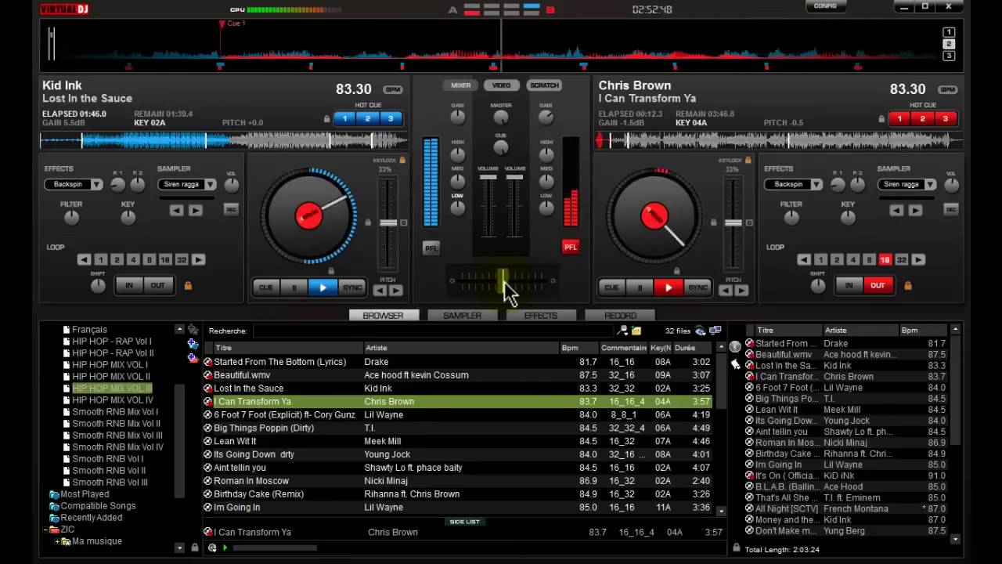
pyautogui.press('l')
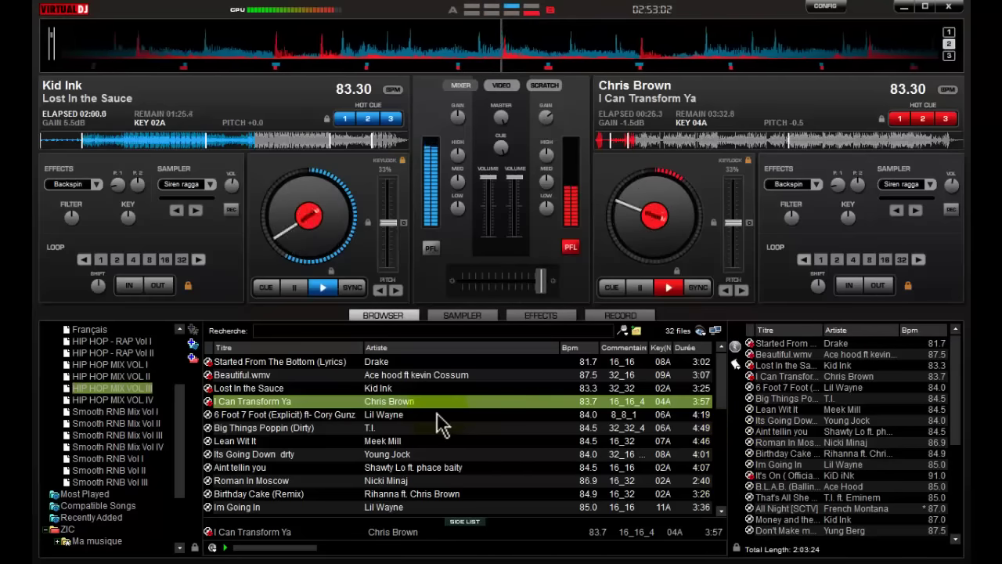
# Step: Load 6 Foot 7 Foot onto deck 1 with an 8-beat loop and sync deck 2 to 84.00 BPM
pyautogui.moveTo(437, 414); pyautogui.dragTo(312, 279)
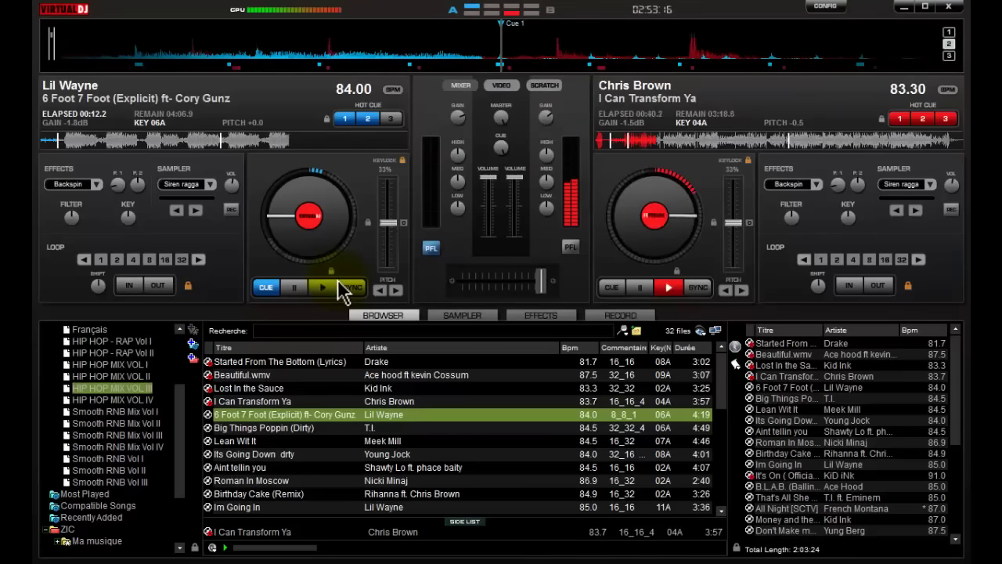
pyautogui.press('l')
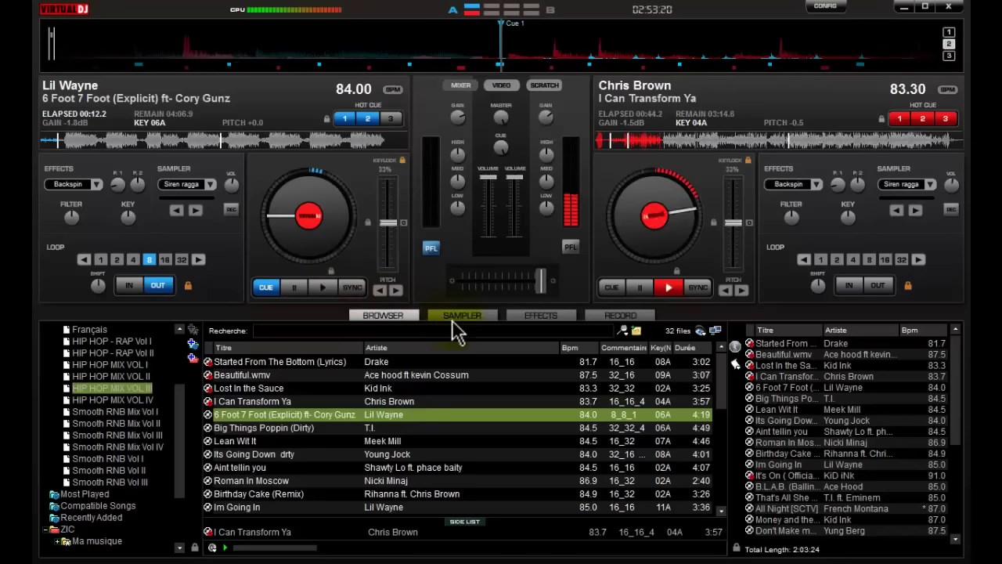
pyautogui.click(697, 288)
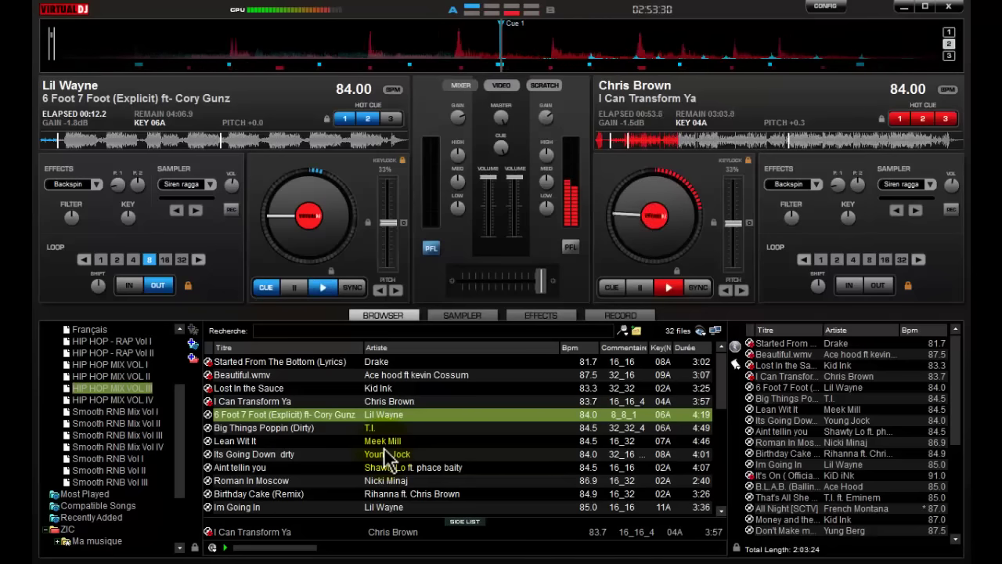
# Step: Start 6 Foot 7 Foot on deck 1, restart it from hot cue 1 until aligned, and crossfade fully to deck 1
pyautogui.press('space')
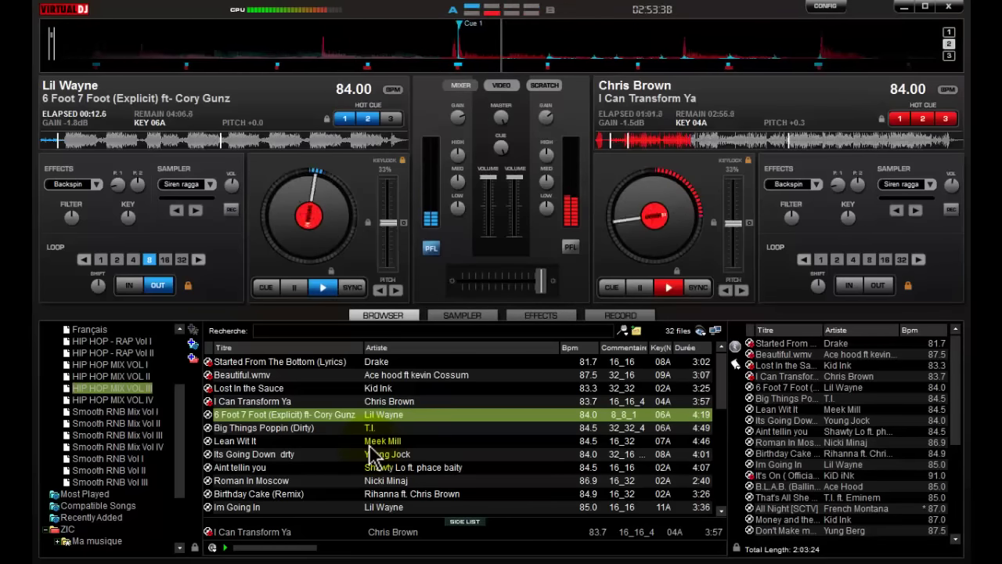
pyautogui.press('1')
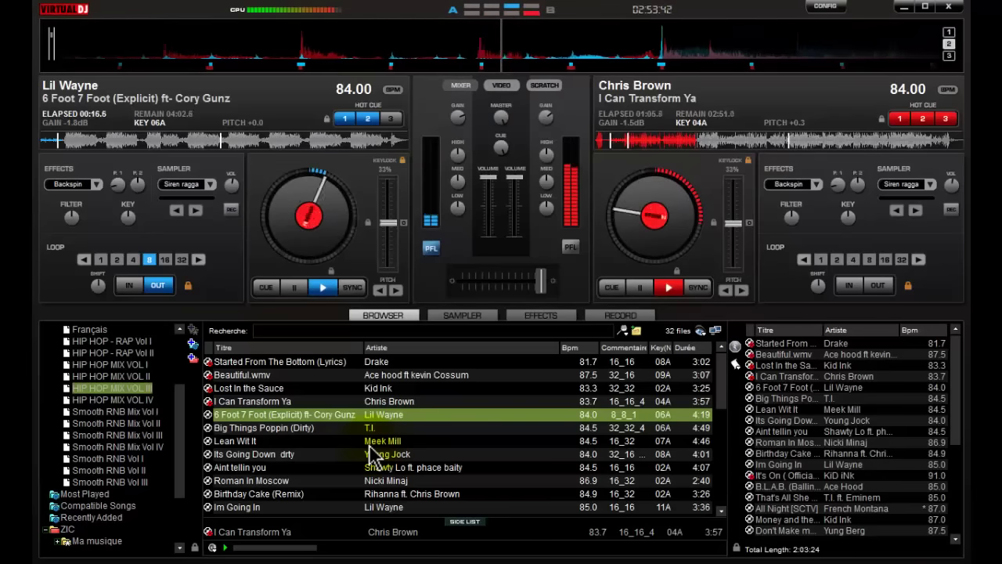
pyautogui.press('1')
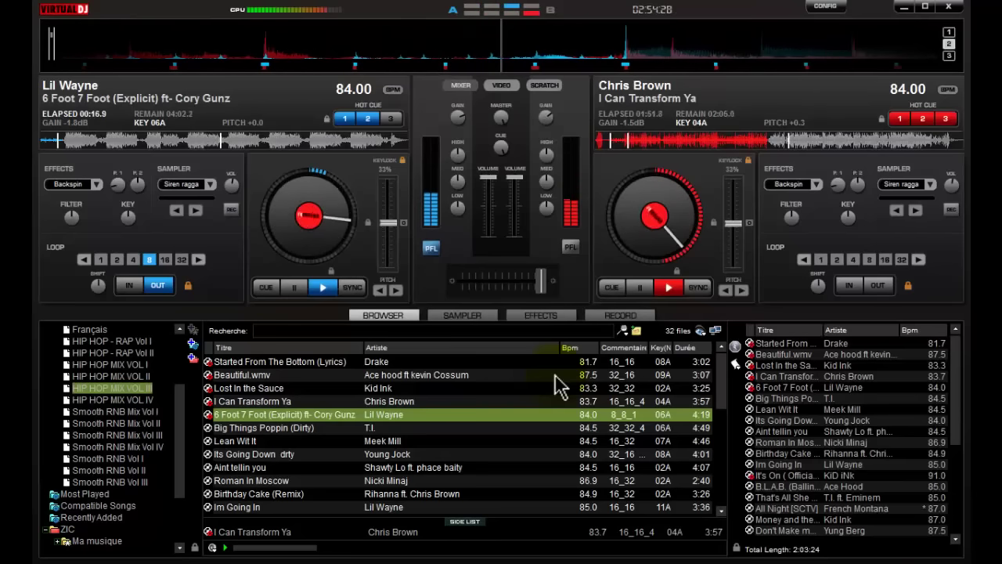
pyautogui.press('1')
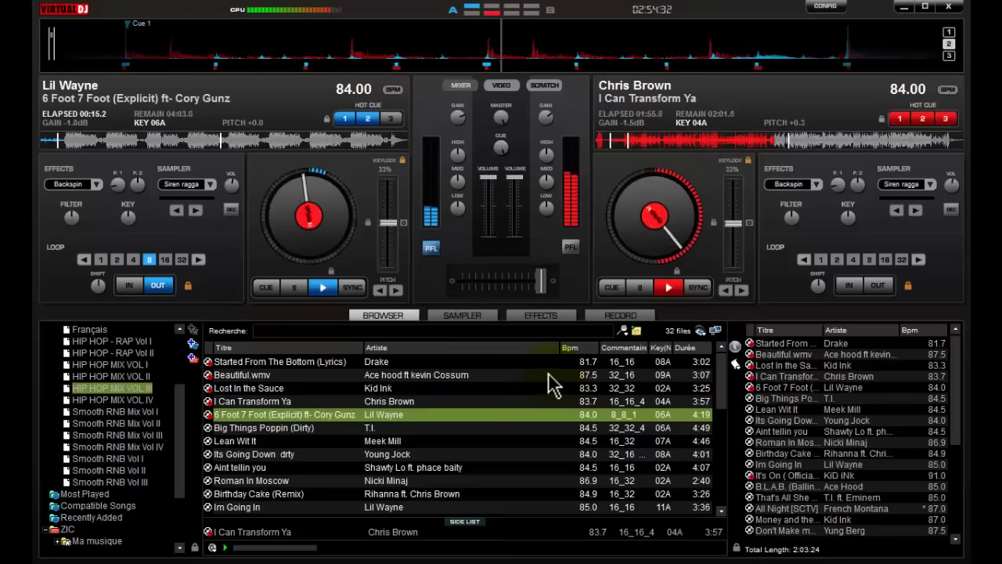
pyautogui.click(540, 284)
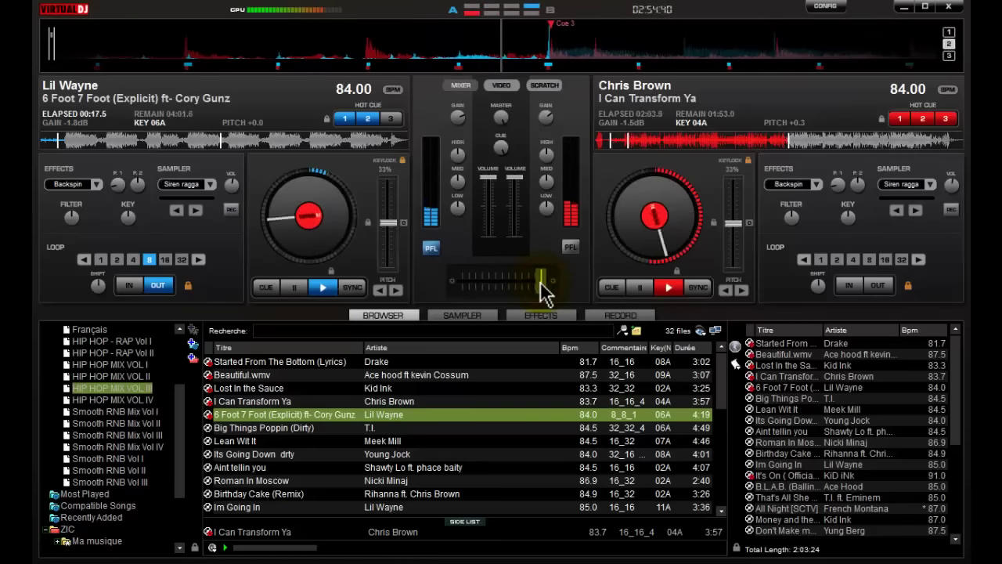
pyautogui.moveTo(542, 282); pyautogui.dragTo(464, 291)
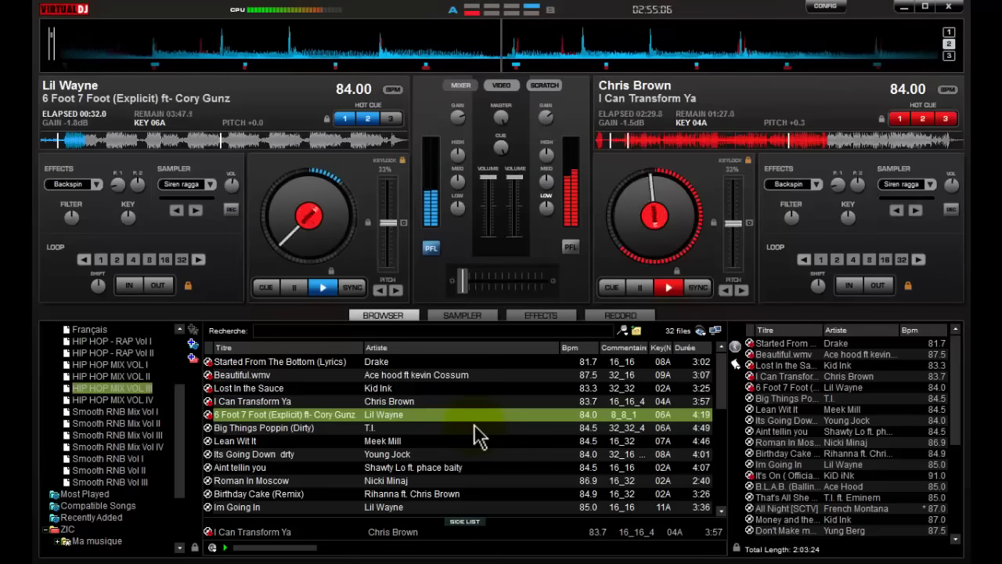
# Step: Load Big Things Poppin (Dirty) onto deck 2 with a 32-beat loop and sync it to deck 1 at 84.00 BPM
pyautogui.moveTo(475, 427); pyautogui.dragTo(700, 257)
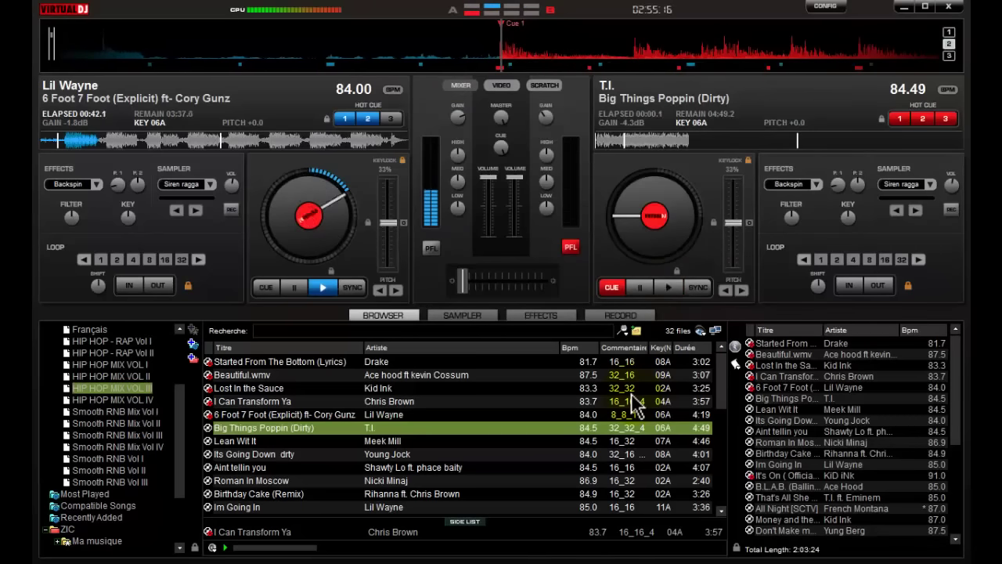
pyautogui.click(698, 288)
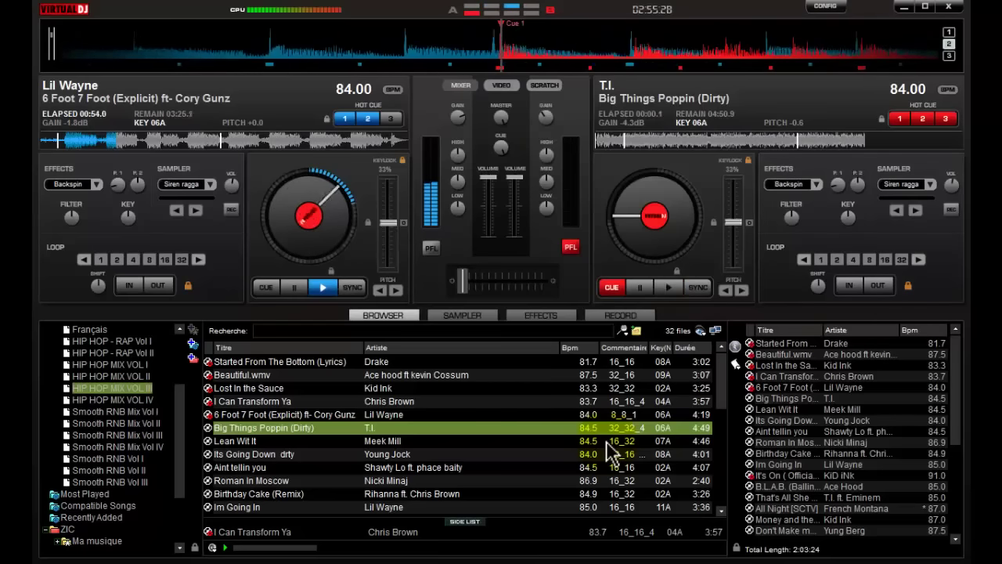
pyautogui.click(902, 259)
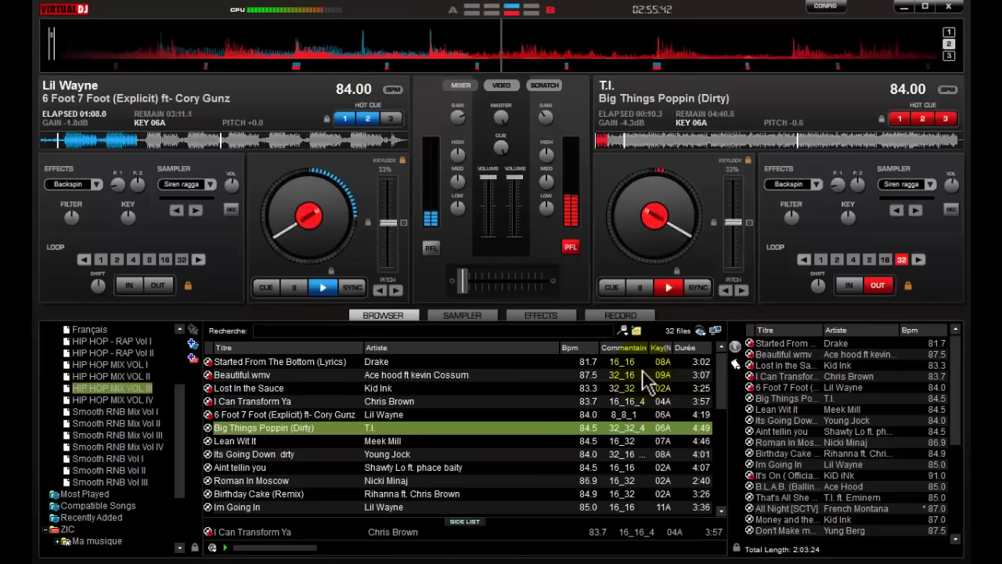
# Step: Play Big Things Poppin on deck 2 and restart it from hot cue 1 in time with deck 1
pyautogui.press('1')
pyautogui.press('s')
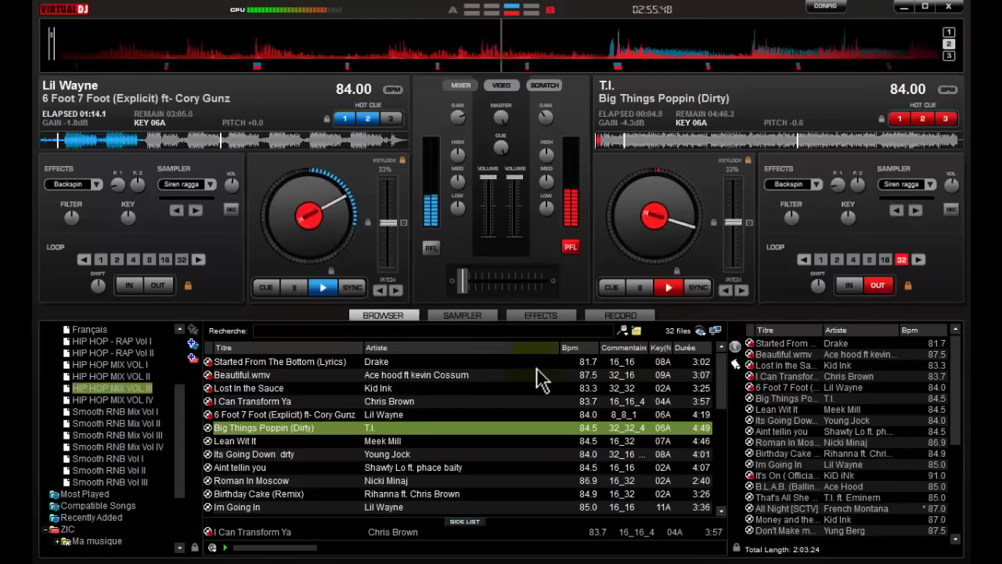
pyautogui.press('1')
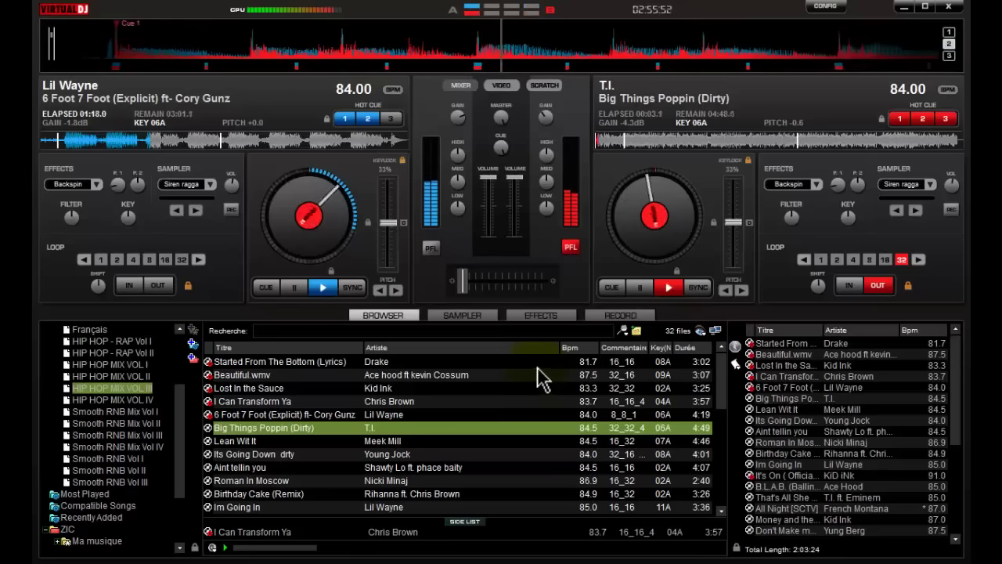
# Step: Set an 8-beat loop on 6 Foot 7 Foot and crossfade fully to Big Things Poppin, releasing deck 2's 32-beat loop during the fade
pyautogui.press('Tab')
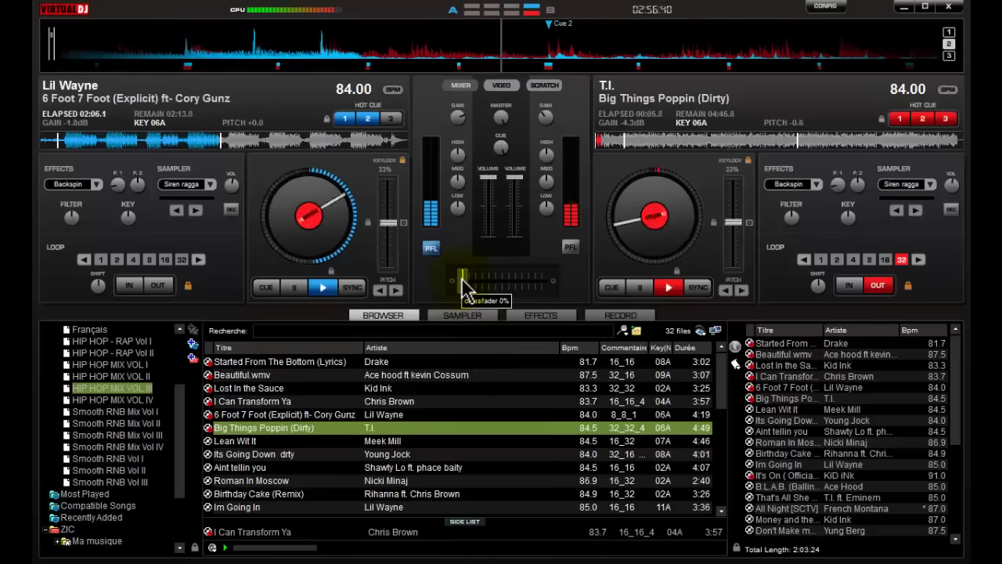
pyautogui.press('l')
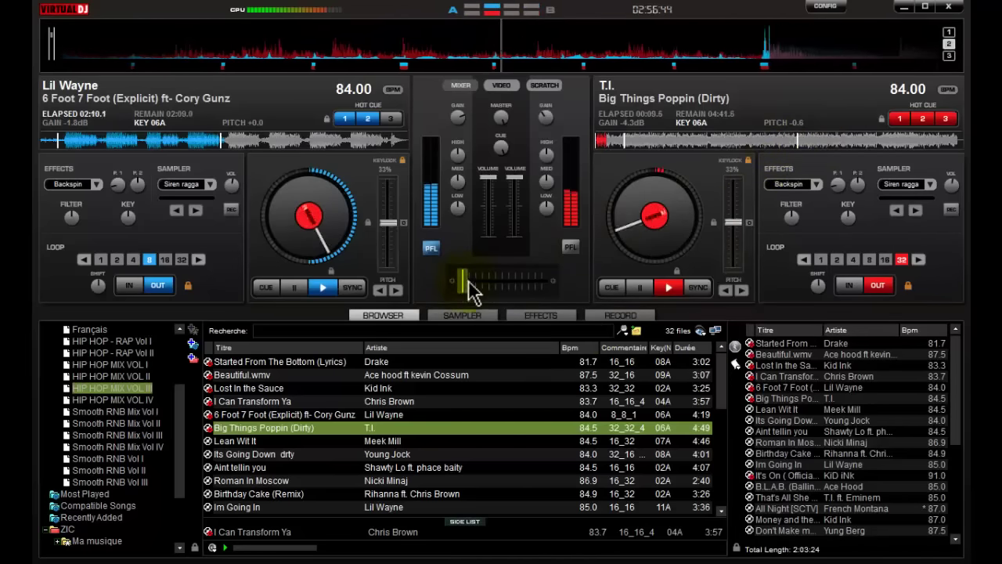
pyautogui.moveTo(470, 290); pyautogui.dragTo(487, 286)
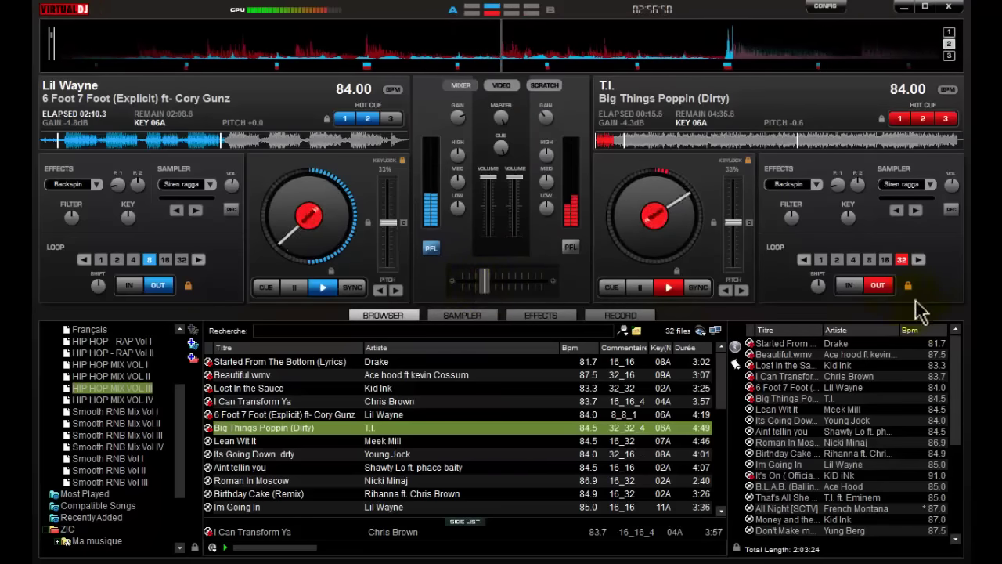
pyautogui.click(879, 286)
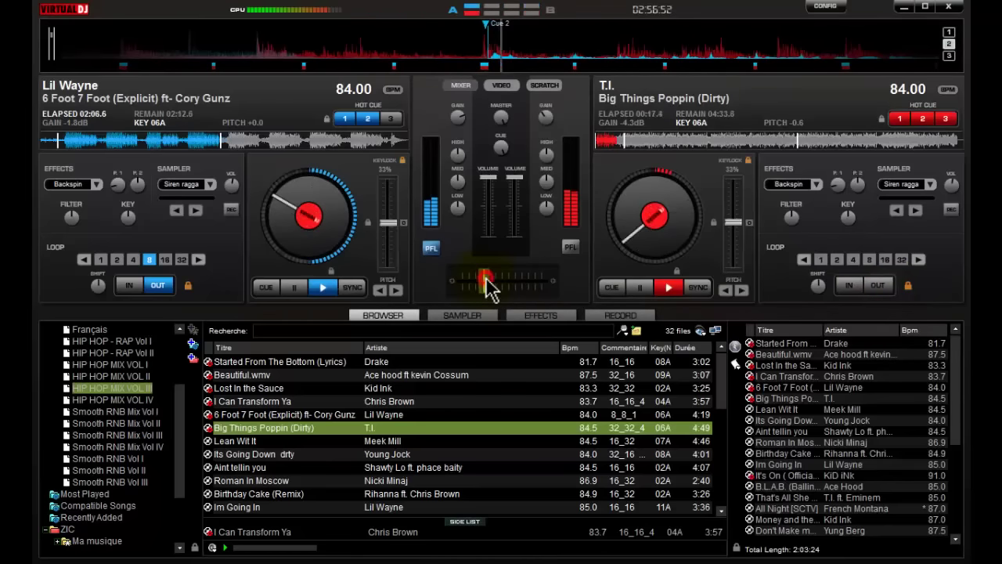
pyautogui.moveTo(487, 277); pyautogui.dragTo(582, 303)
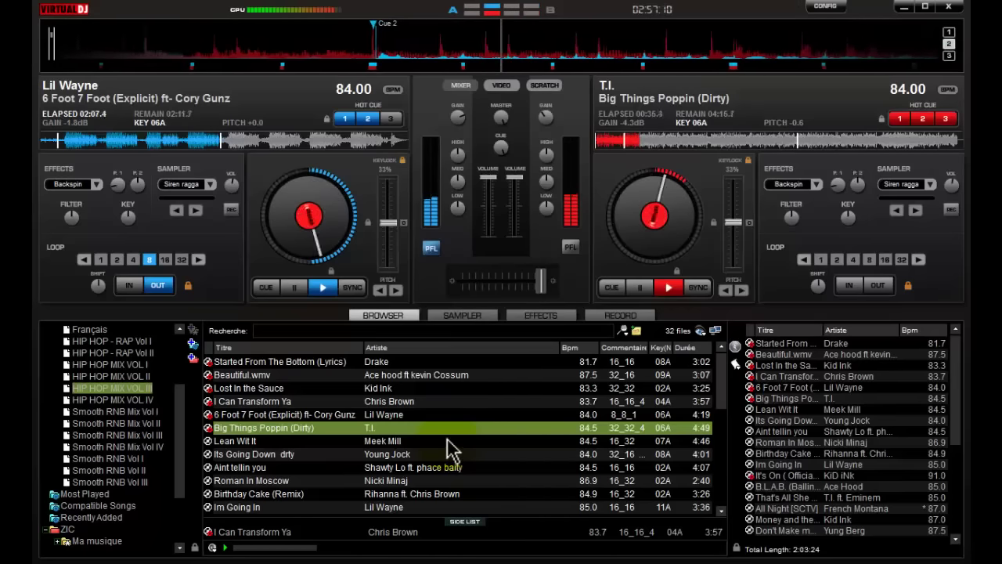
# Step: Load Lean Wit It onto deck 1 with a 16-beat loop at 84.00 BPM, start it, and crossfade fully to deck 1
pyautogui.moveTo(448, 443); pyautogui.dragTo(278, 247)
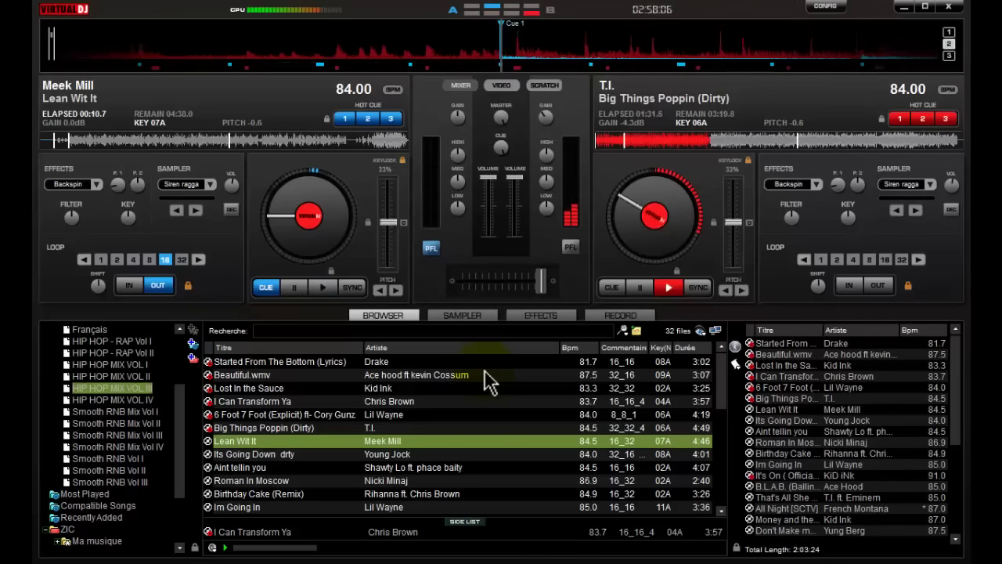
pyautogui.press('space')
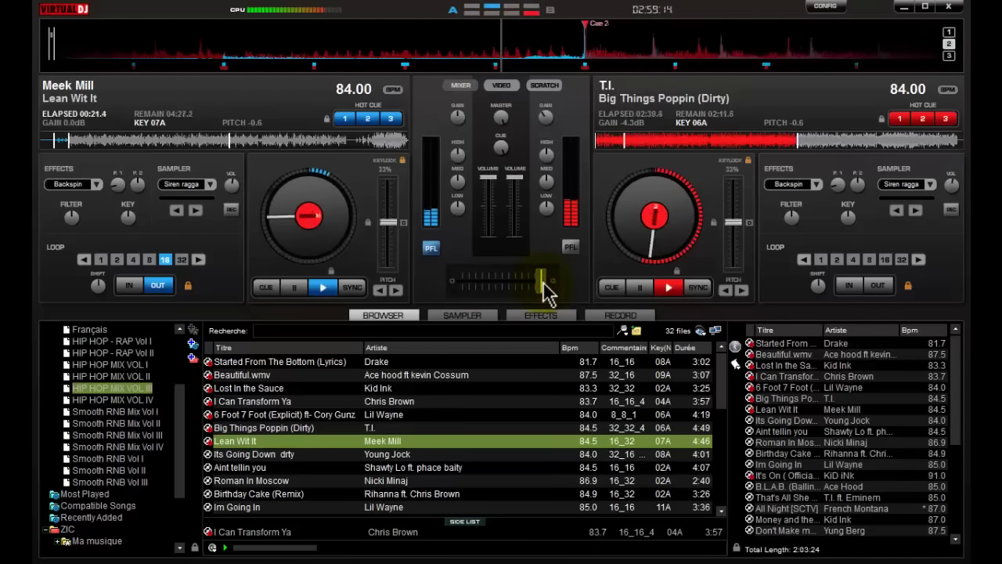
pyautogui.moveTo(543, 281); pyautogui.dragTo(510, 286)
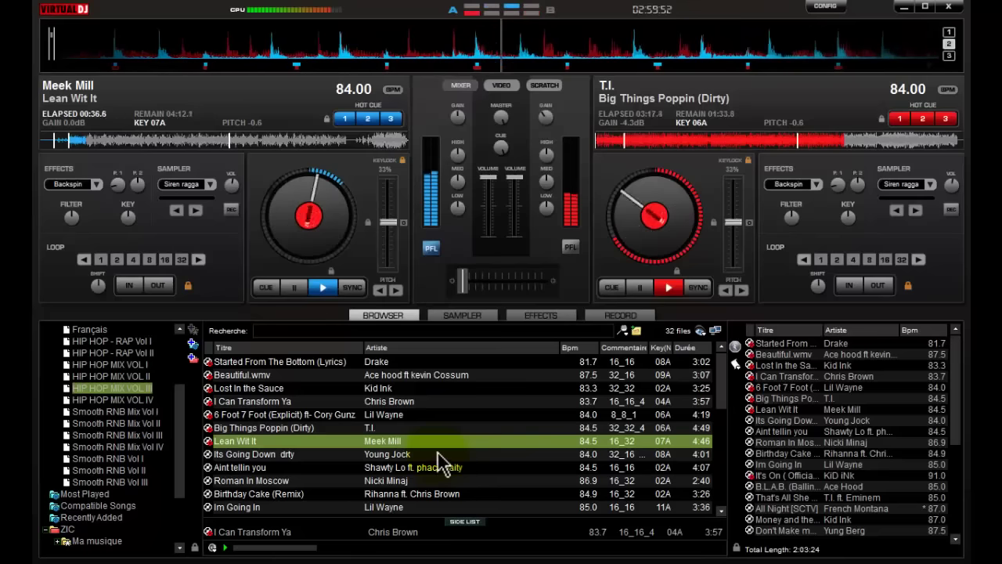
# Step: Load Its Going Down onto deck 2 with a 32-beat loop, start it, and crossfade fully to deck 2
pyautogui.moveTo(437, 453); pyautogui.dragTo(656, 215)
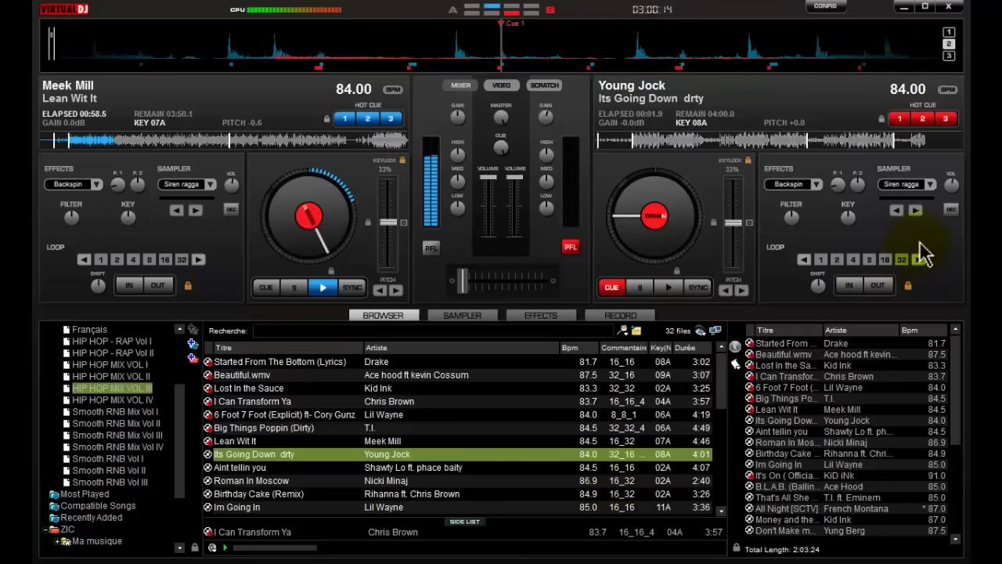
pyautogui.click(903, 259)
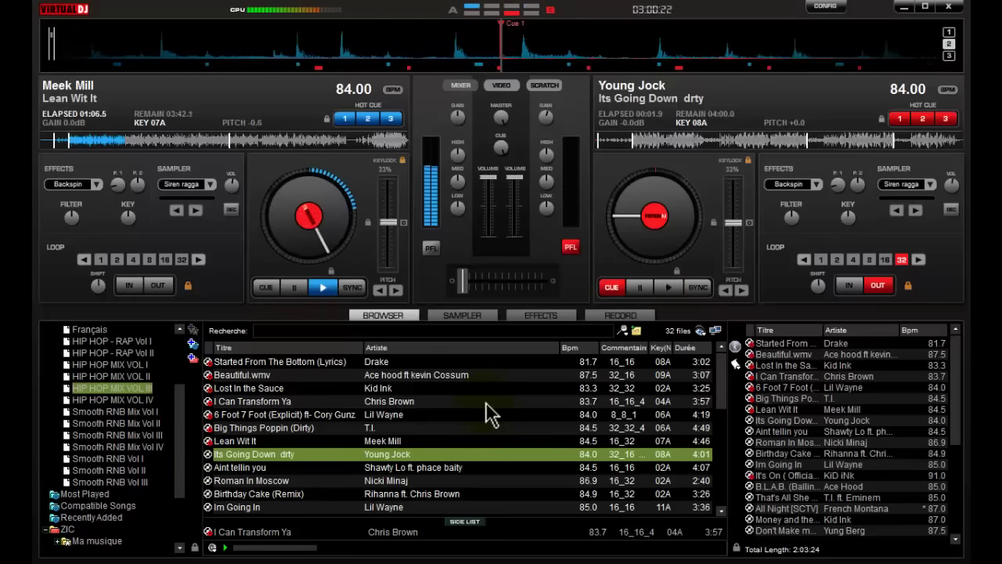
pyautogui.press('space')
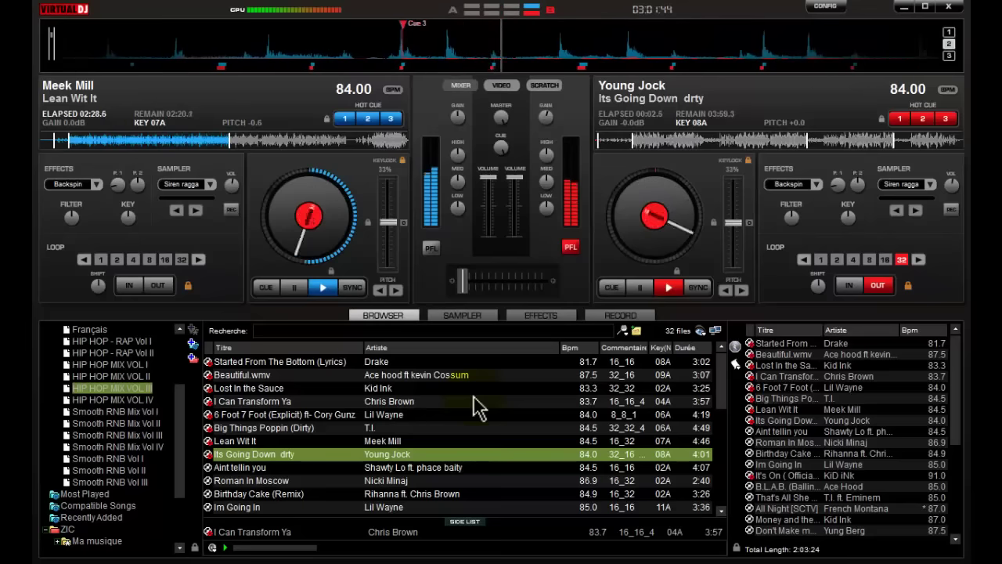
pyautogui.moveTo(462, 287); pyautogui.dragTo(549, 287)
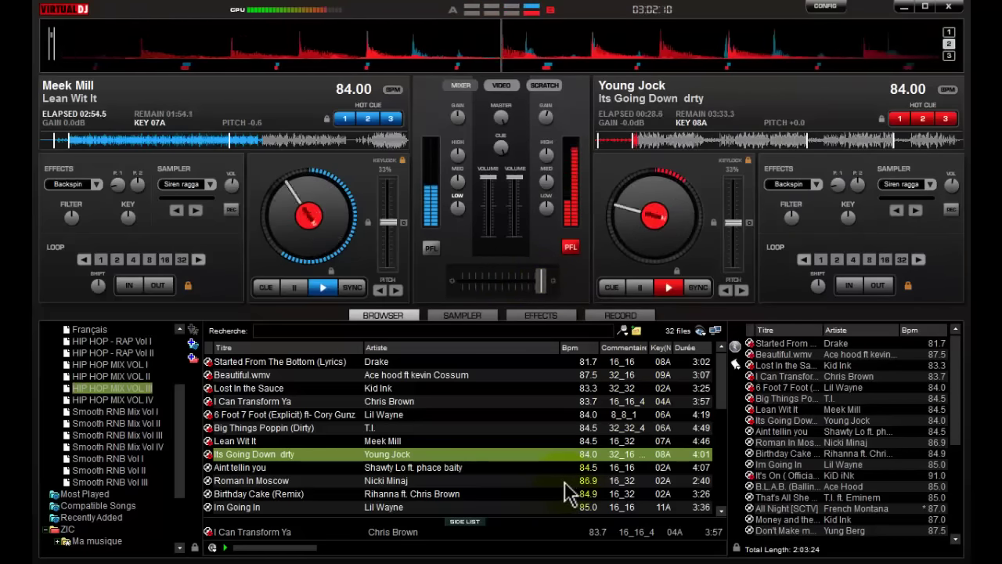
# Step: Bring in Aint tellin you on deck 1 with a 16-beat loop, syncing deck 2 to 84.51 BPM before crossfading fully to deck 1
pyautogui.click(484, 469)
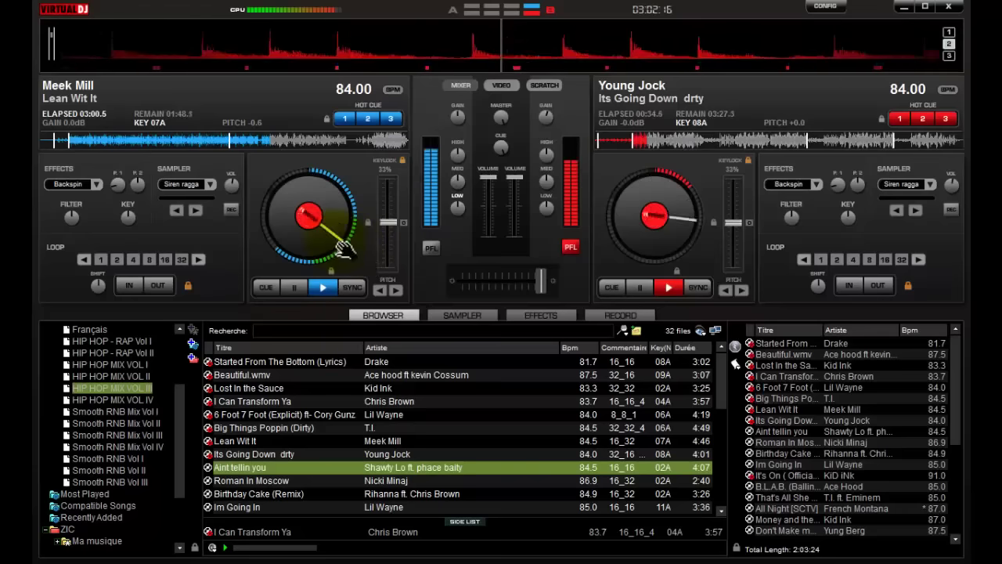
pyautogui.moveTo(345, 249); pyautogui.dragTo(344, 249)
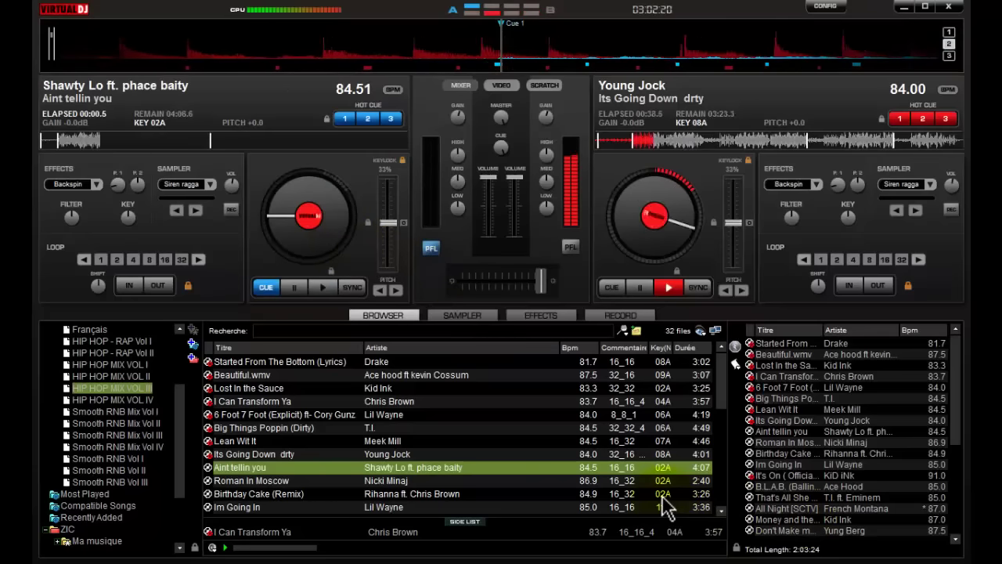
pyautogui.scroll(-2, 639, 479)
pyautogui.scroll(-3, 638, 479)
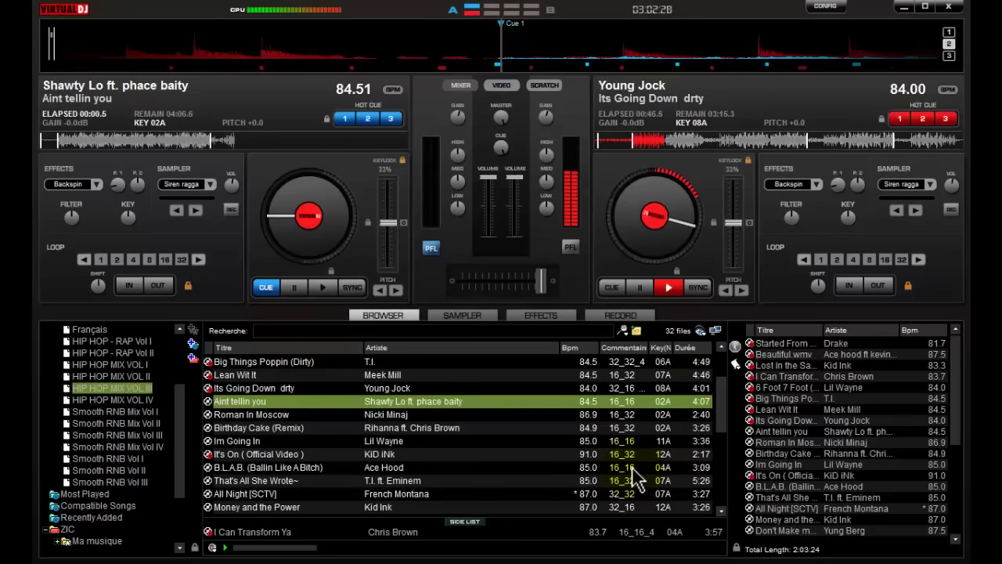
pyautogui.click(698, 288)
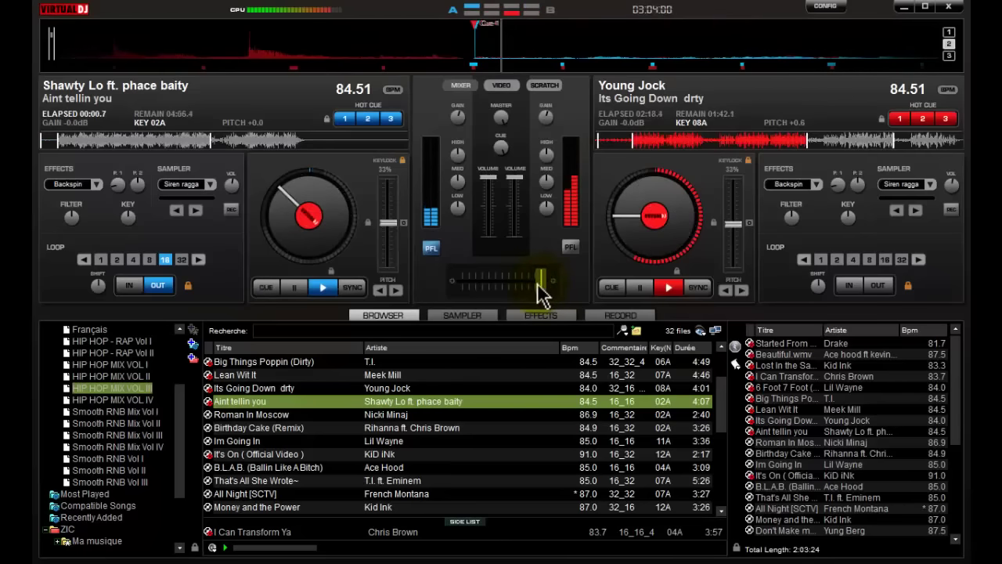
pyautogui.moveTo(537, 282); pyautogui.dragTo(462, 292)
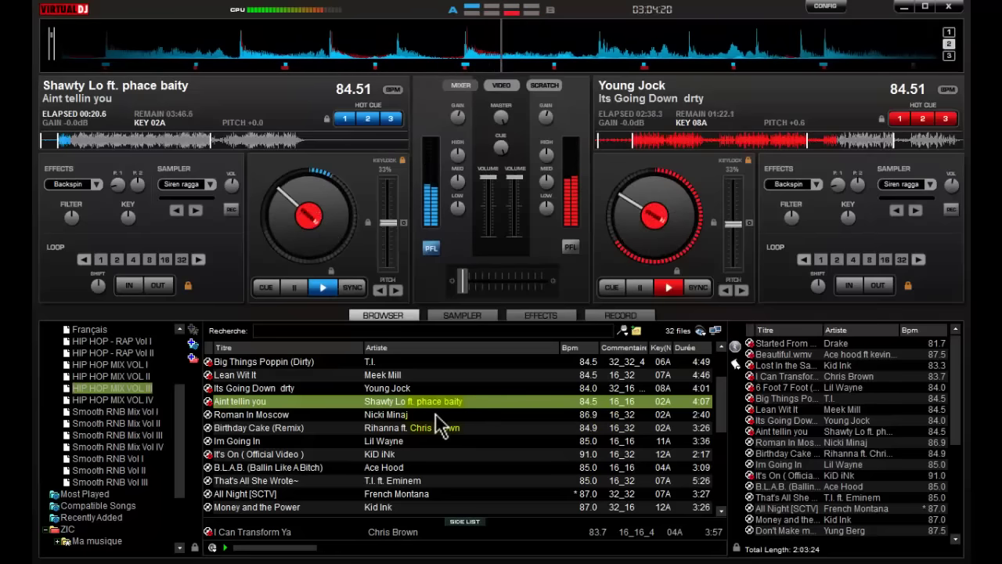
# Step: Load Roman In Moscow onto deck 2 with a 16-beat loop, sync deck 1 to 86.93 BPM, and collapse the playlist pane
pyautogui.moveTo(438, 415); pyautogui.dragTo(693, 221)
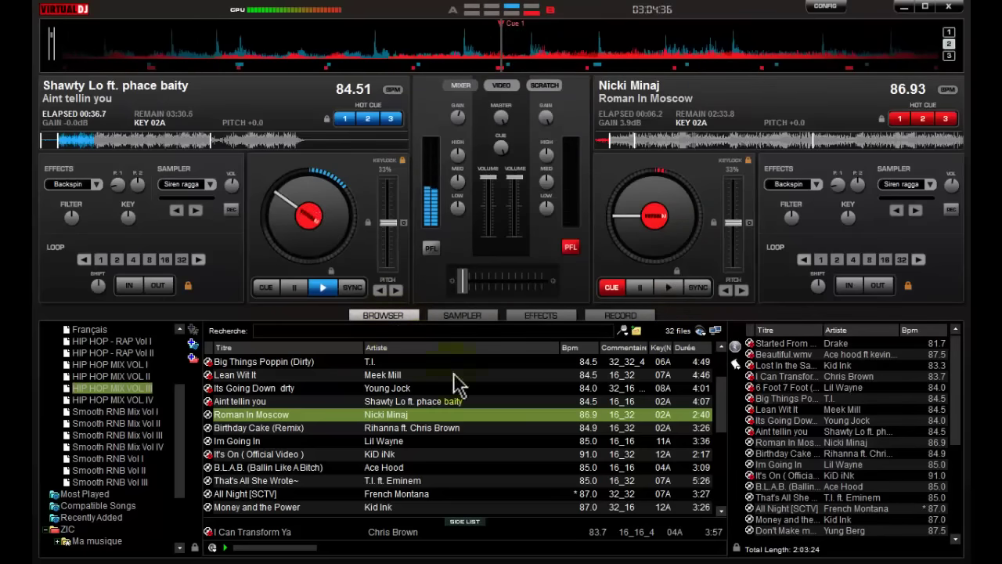
pyautogui.click(354, 289)
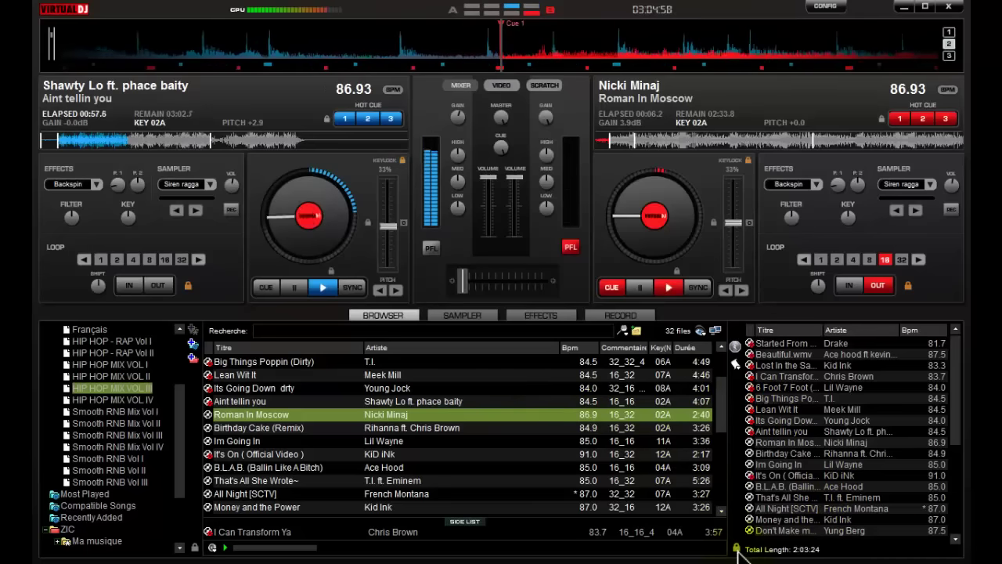
pyautogui.click(736, 550)
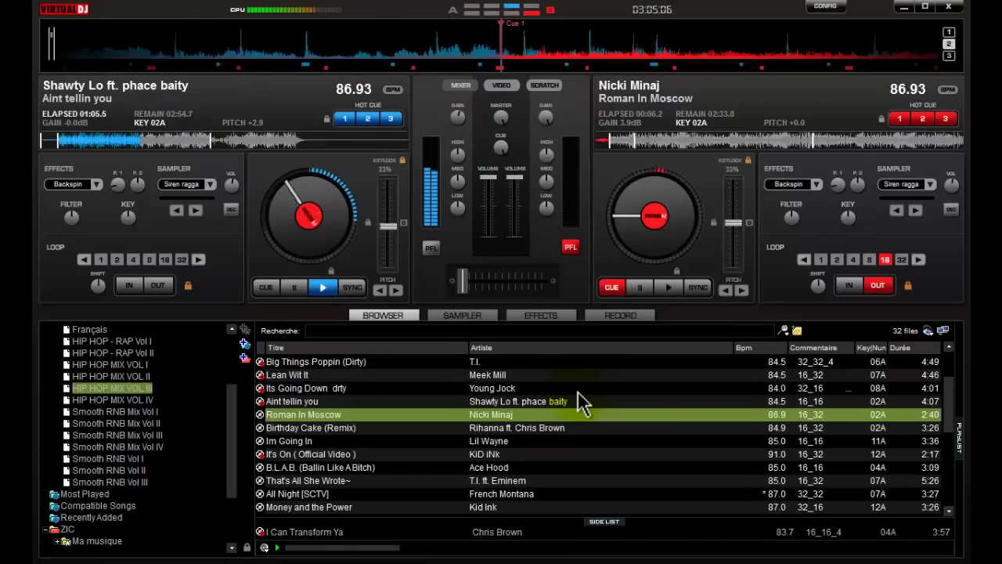
# Step: Start Roman In Moscow on deck 2 and crossfade gradually from Aint tellin you until fully on deck 2
pyautogui.press('space')
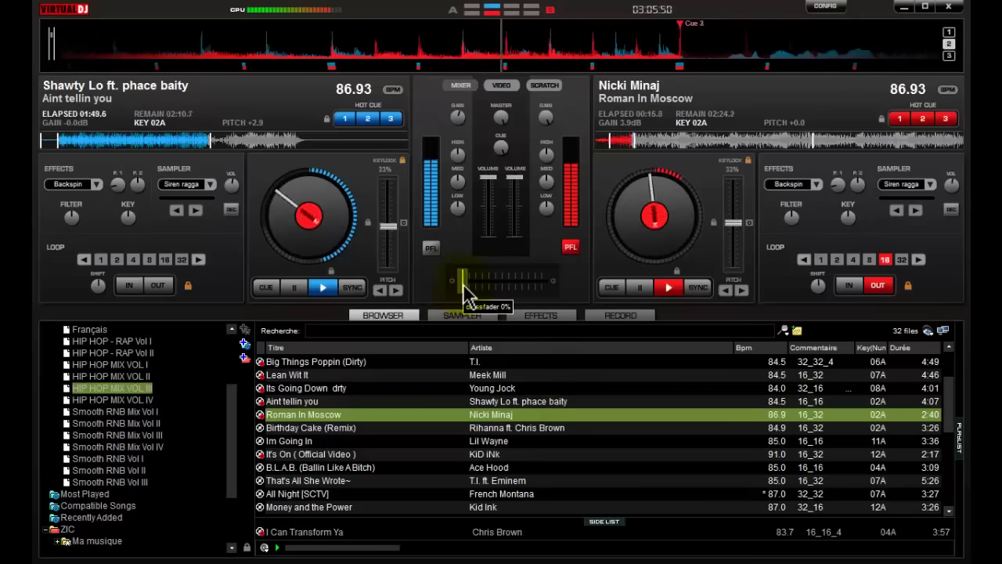
pyautogui.moveTo(468, 296); pyautogui.dragTo(489, 296)
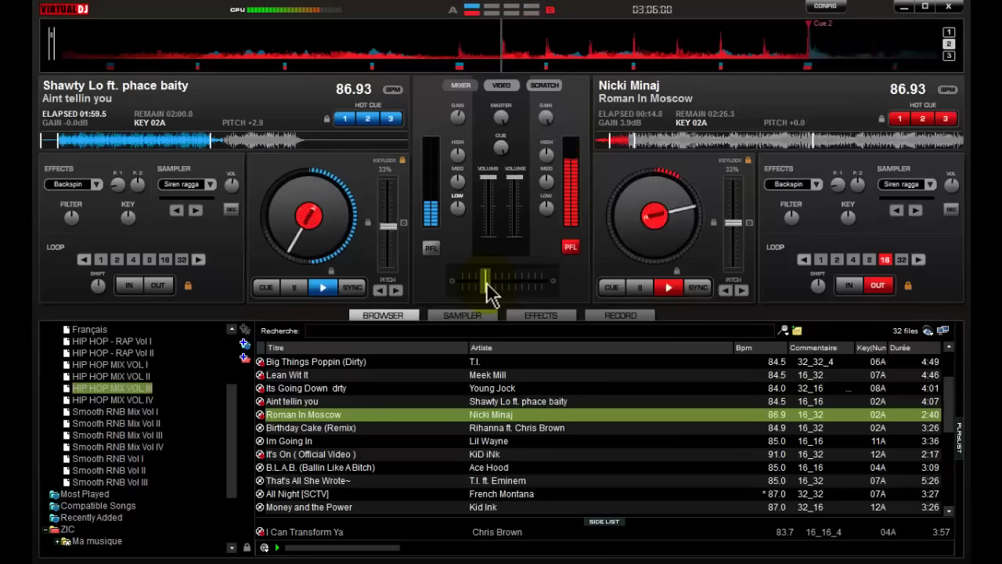
pyautogui.moveTo(490, 294); pyautogui.dragTo(540, 290)
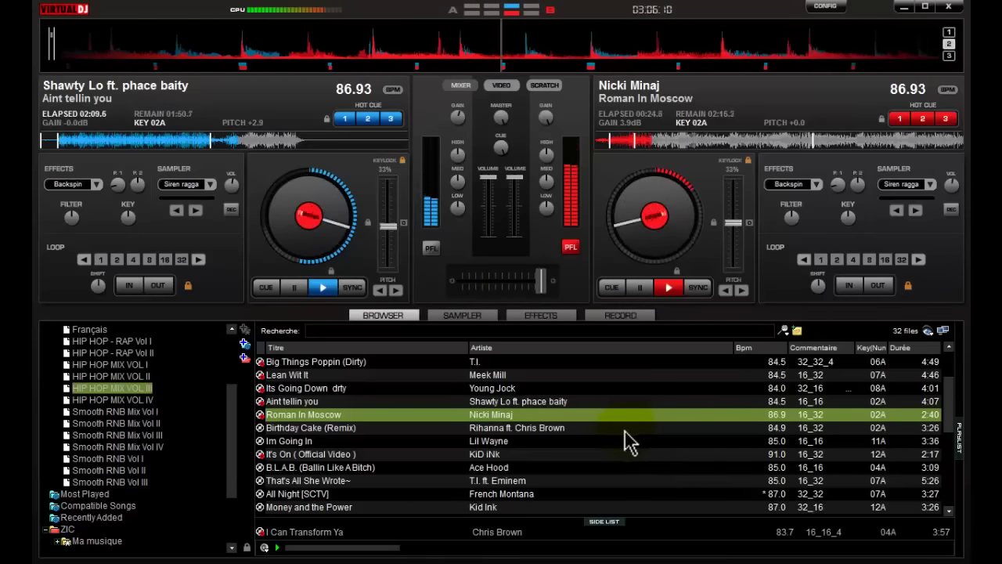
# Step: Load Birthday Cake (Remix) onto deck 1 in place of Aint tellin you
pyautogui.click(462, 429)
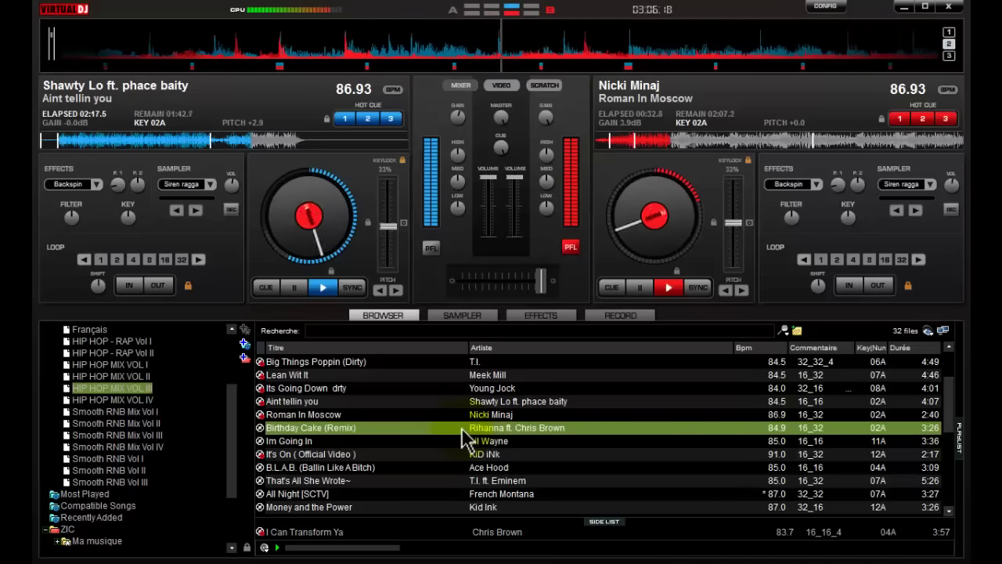
pyautogui.click(291, 288)
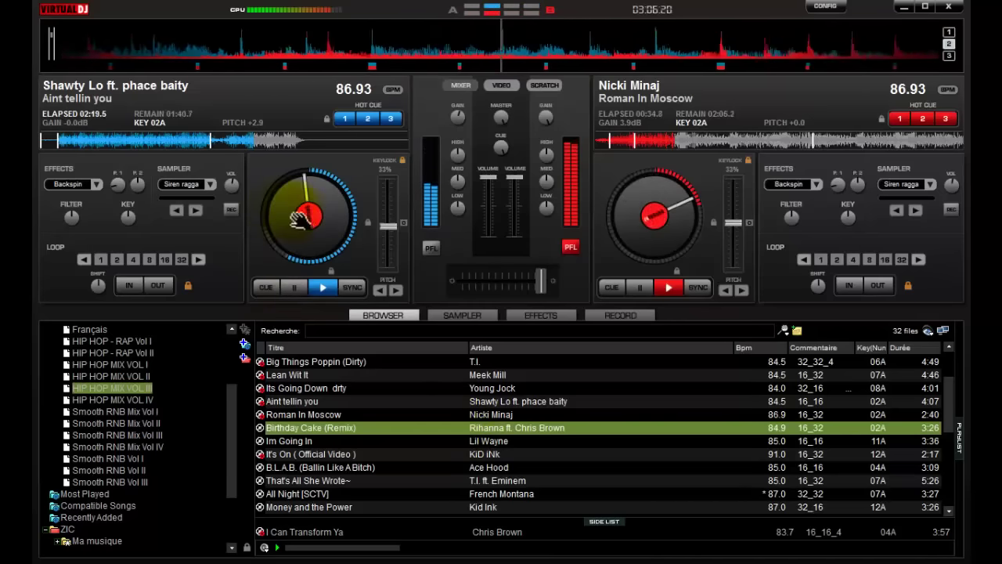
pyautogui.hotkey('ctrl', 'Left')
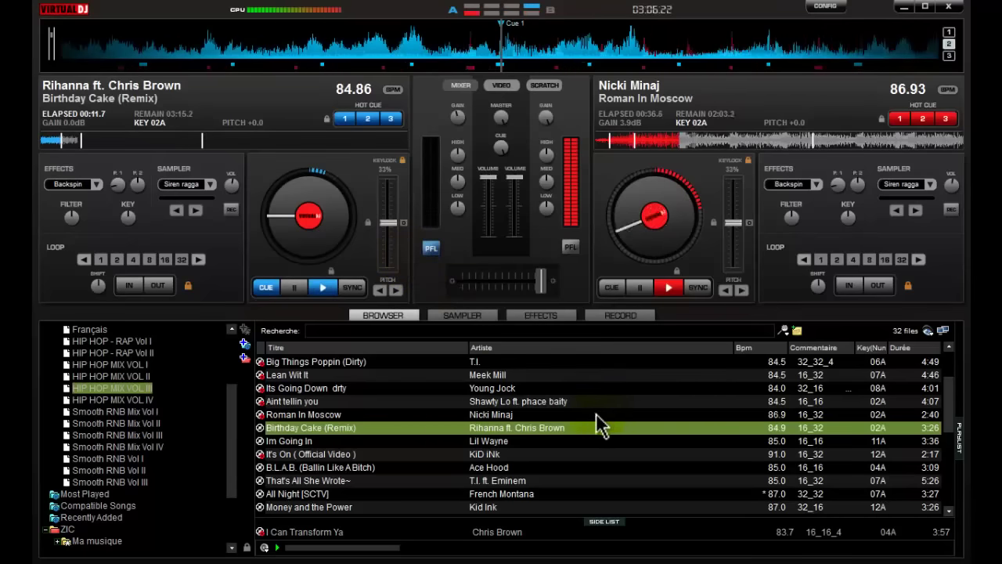
# Step: Lower the gain of Roman In Moscow on deck 2 to about -3.6 dB
pyautogui.click(545, 112)
pyautogui.moveTo(549, 125)
pyautogui.mouseDown()
pyautogui.moveTo(538, 105)
pyautogui.moveTo(514, 112)
pyautogui.moveTo(543, 131)
pyautogui.moveTo(543, 123)
pyautogui.moveTo(478, 121)
pyautogui.moveTo(544, 127)
pyautogui.moveTo(540, 119)
pyautogui.moveTo(550, 132)
pyautogui.mouseUp()
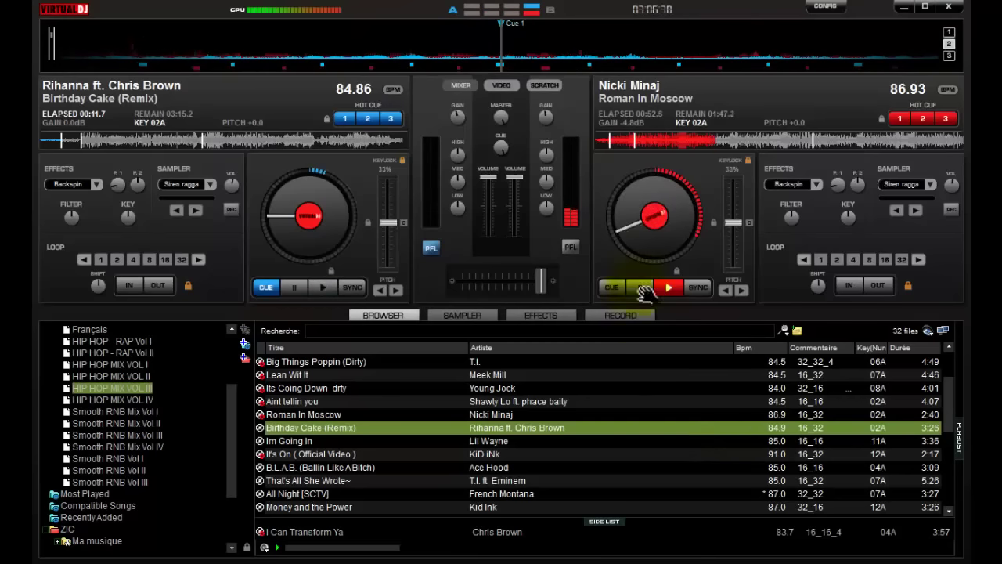
pyautogui.click(548, 122)
pyautogui.moveTo(548, 122); pyautogui.dragTo(548, 117)
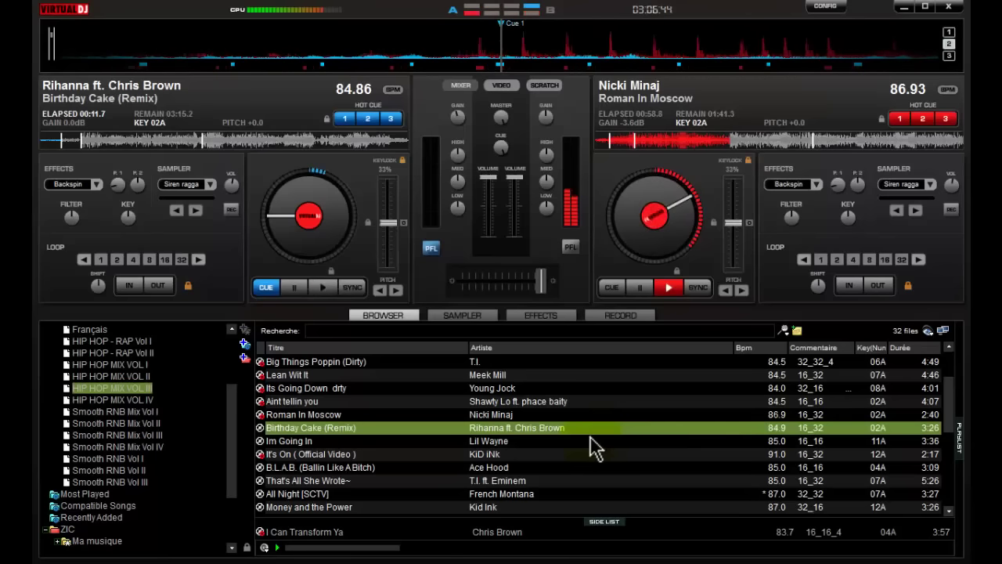
# Step: Sync Birthday Cake (Remix) on deck 1 to deck 2 at 86.93 BPM and set a 16-beat loop on it
pyautogui.click(352, 286)
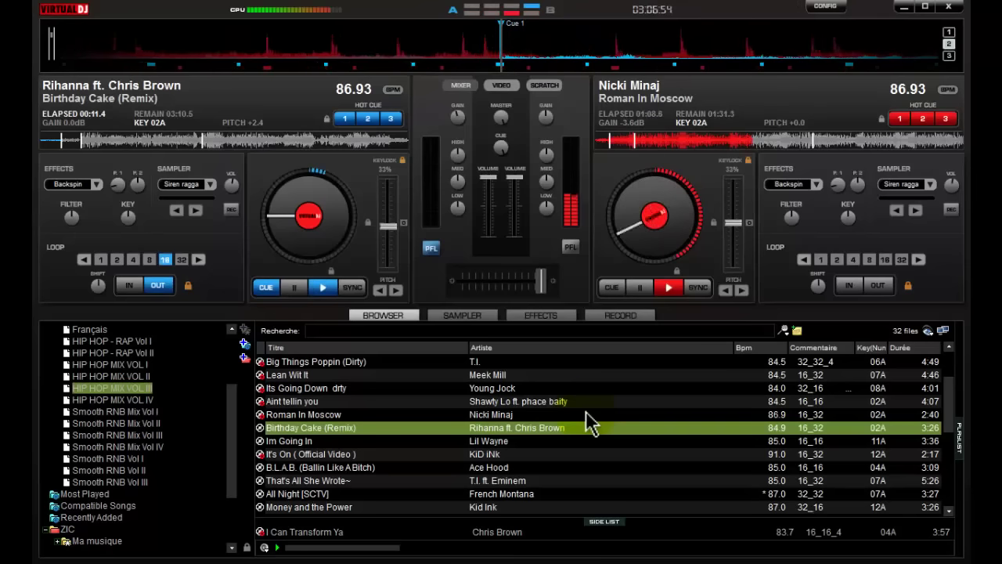
pyautogui.press('l')
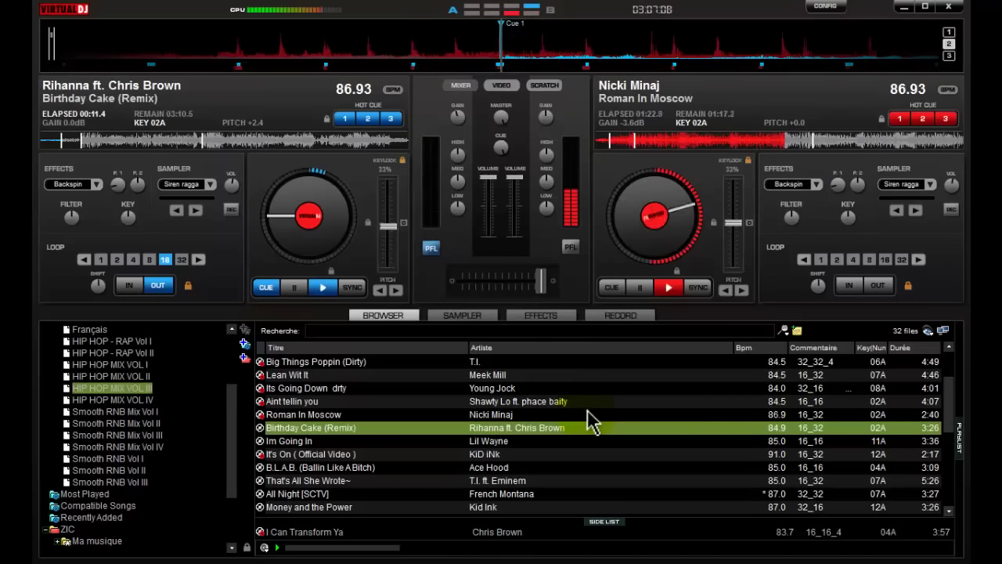
# Step: Start Birthday Cake (Remix) on deck 1 and crossfade from Roman In Moscow until fully on deck 1
pyautogui.press('space')
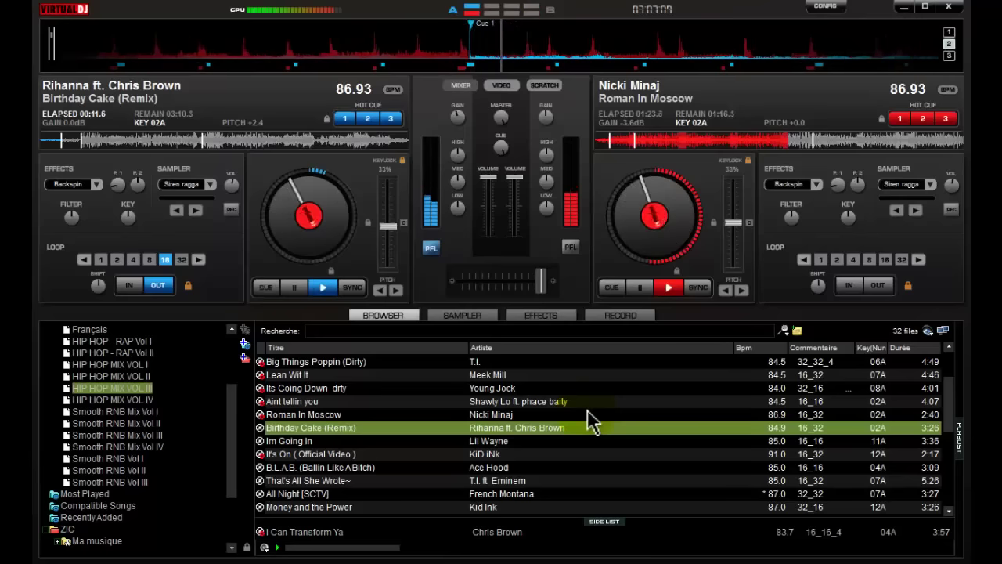
pyautogui.click(546, 293)
pyautogui.moveTo(541, 285); pyautogui.dragTo(386, 292)
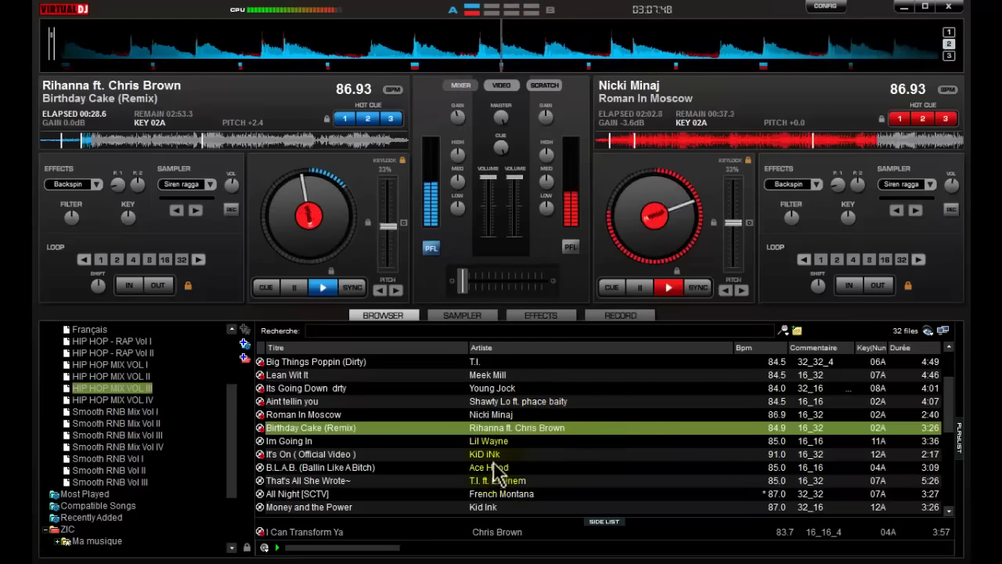
# Step: Load Im Going In onto deck 2 with a 16-beat loop and sync it to deck 1 at 86.93 BPM
pyautogui.click(535, 441)
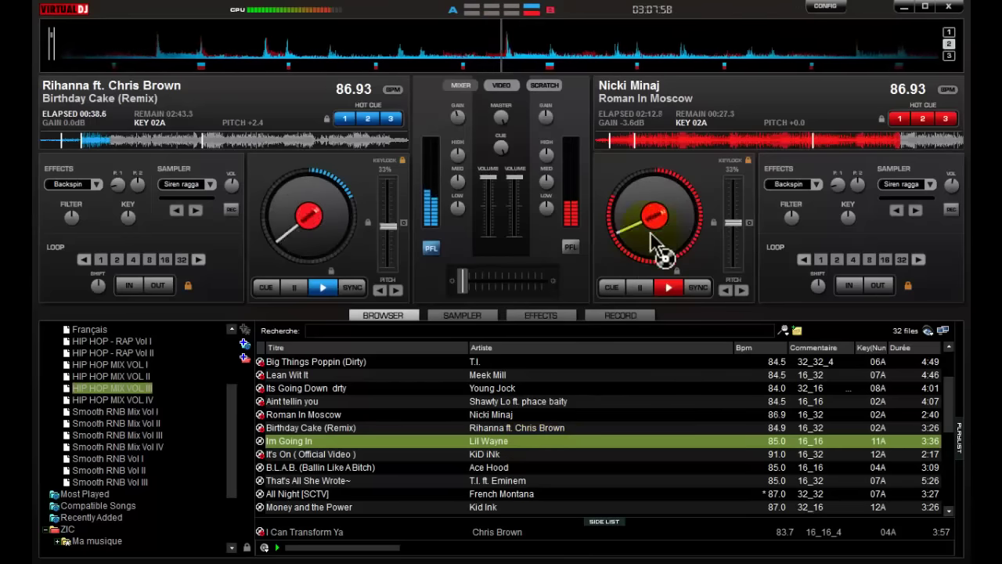
pyautogui.moveTo(660, 252); pyautogui.dragTo(661, 252)
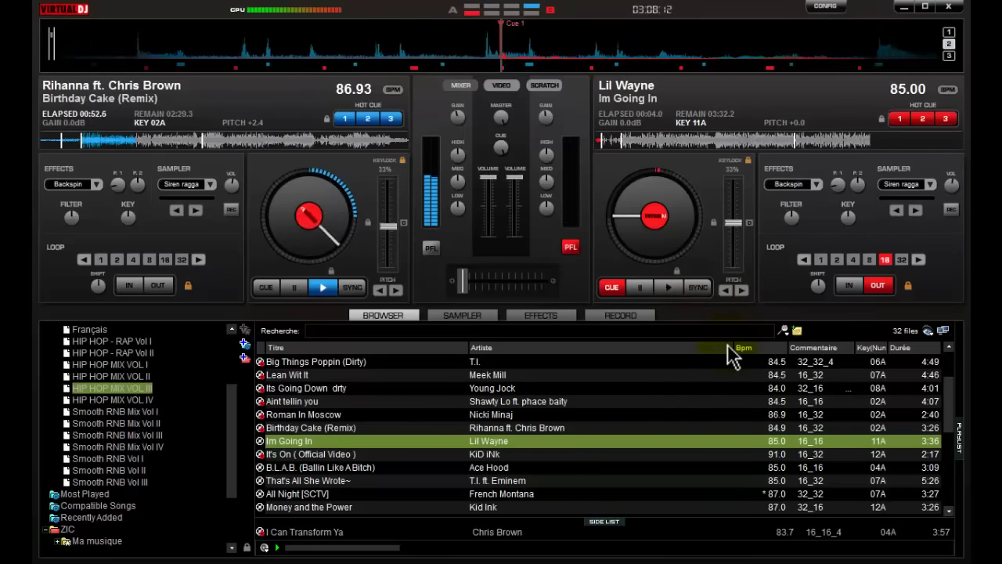
pyautogui.click(700, 289)
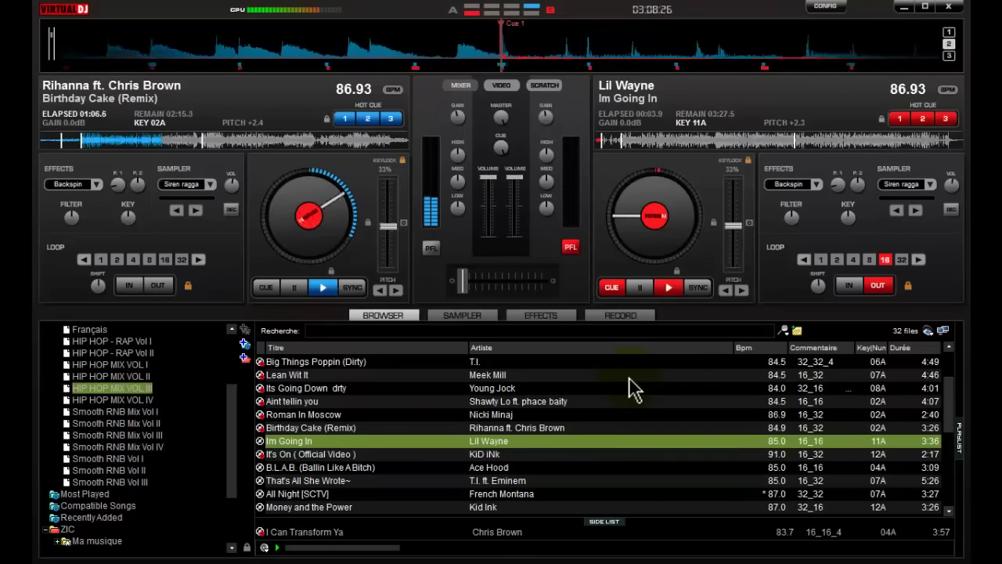
# Step: Start Im Going In on deck 2 and bring the crossfader from deck 1 to about the middle
pyautogui.press('space')
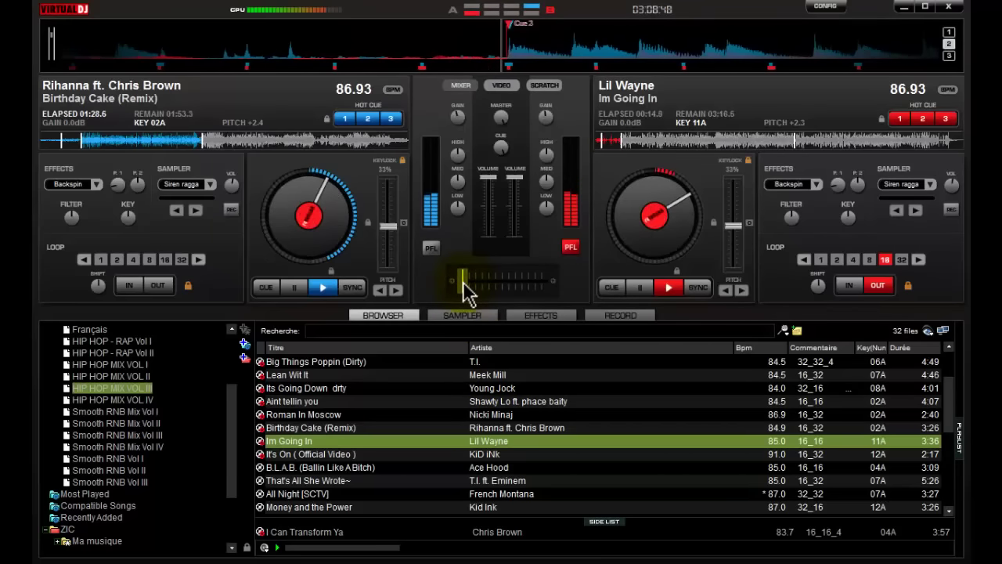
pyautogui.moveTo(464, 283); pyautogui.dragTo(497, 279)
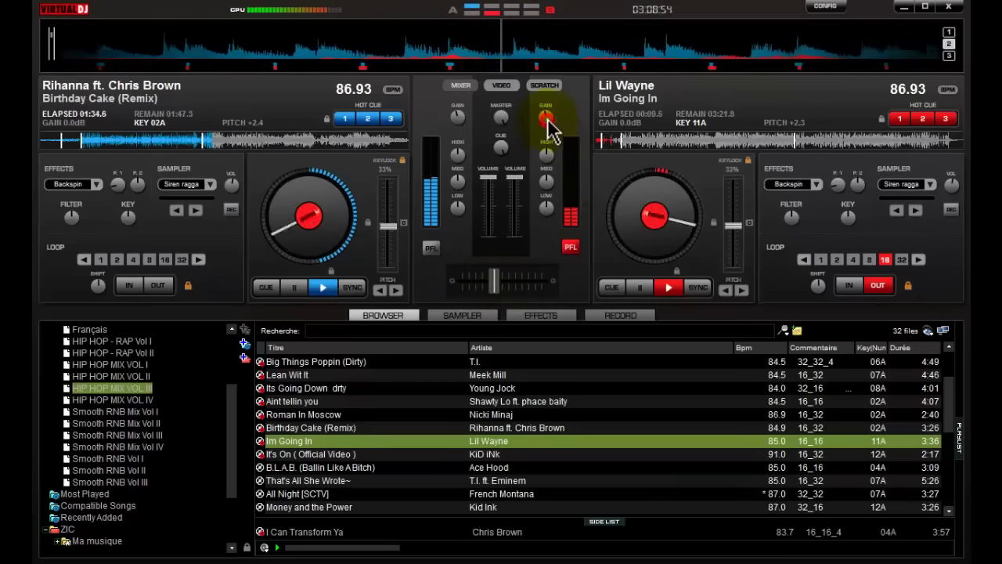
# Step: Complete the crossfade to deck 2 and raise the gain of Im Going In to about 5.6 dB
pyautogui.moveTo(547, 119); pyautogui.dragTo(572, 128)
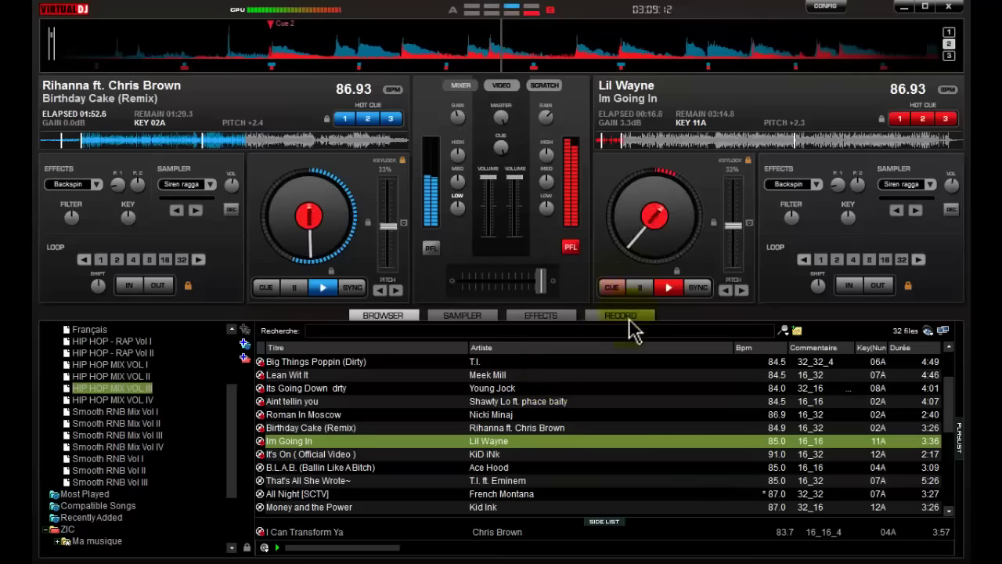
pyautogui.moveTo(549, 116); pyautogui.dragTo(608, 105)
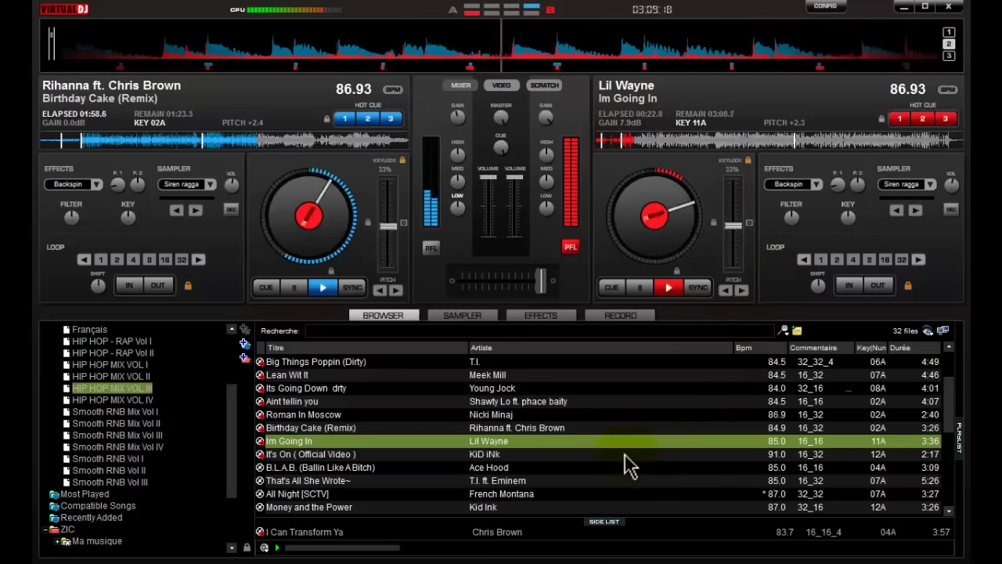
pyautogui.moveTo(547, 132)
pyautogui.mouseDown()
pyautogui.moveTo(555, 123)
pyautogui.moveTo(530, 128)
pyautogui.mouseUp()
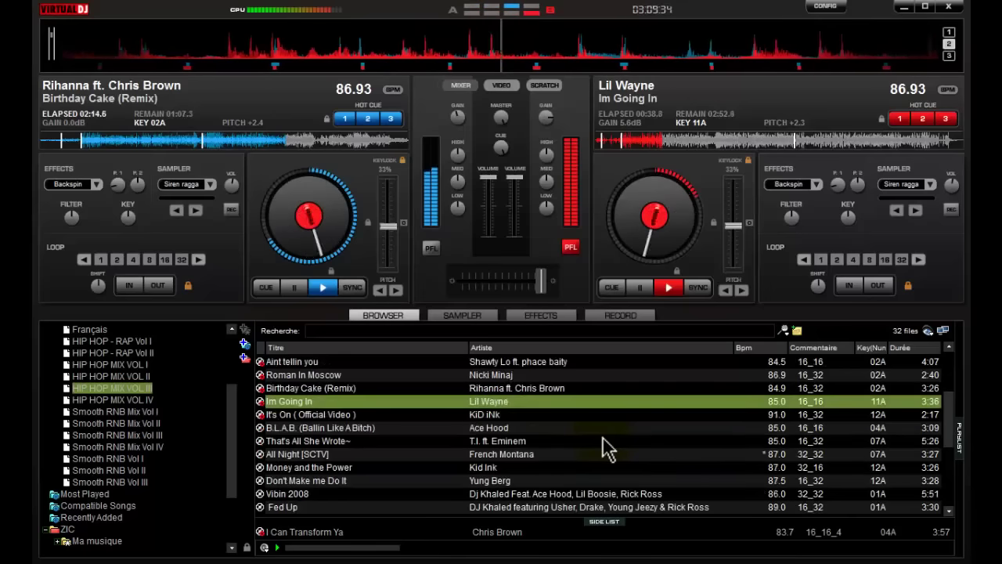
# Step: Load It's On ( Official Video ) onto deck 1 with a 16-beat loop and sync it to deck 2 at 86.93 BPM
pyautogui.scroll(-1, 607, 445)
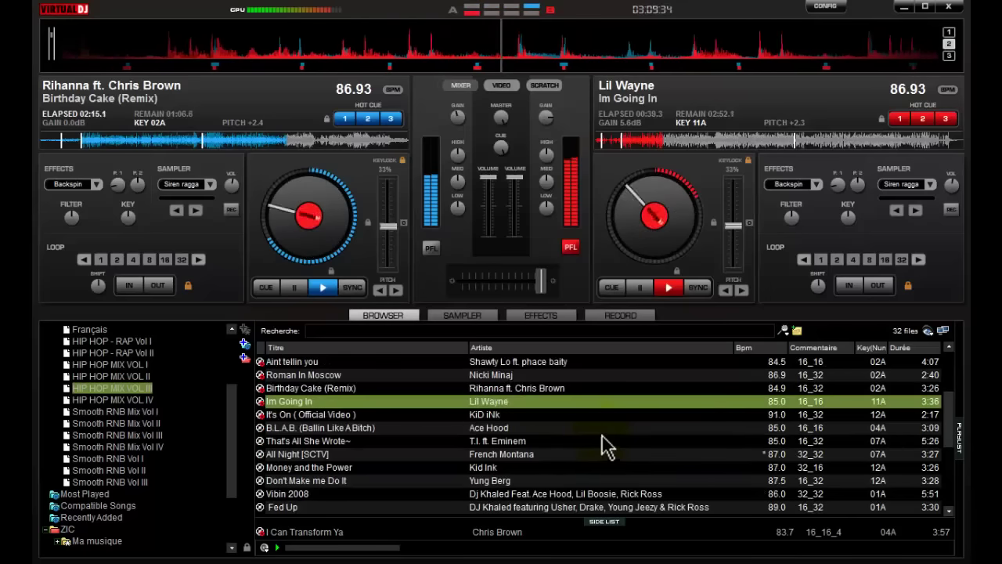
pyautogui.click(566, 414)
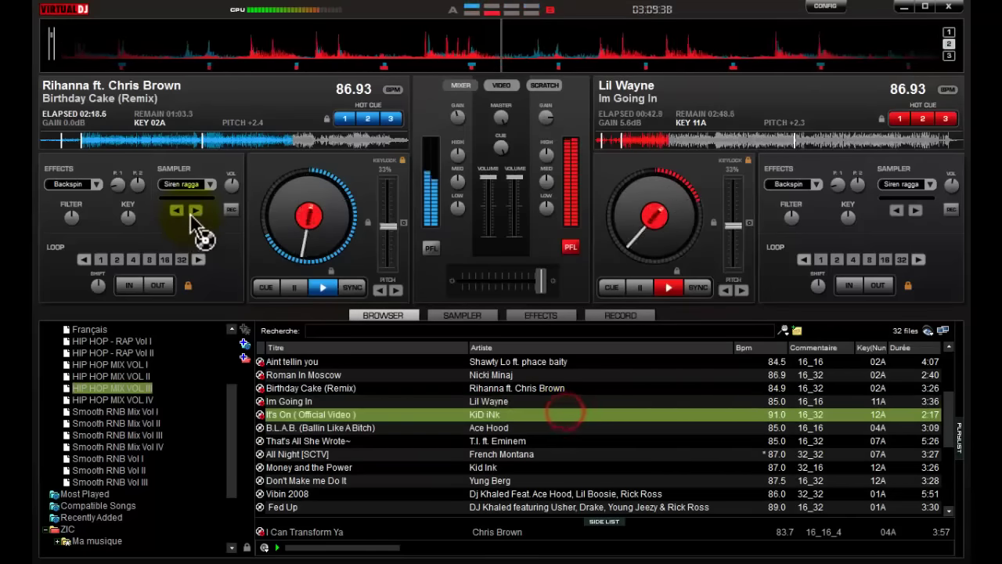
pyautogui.hotkey('ctrl', 'Left')
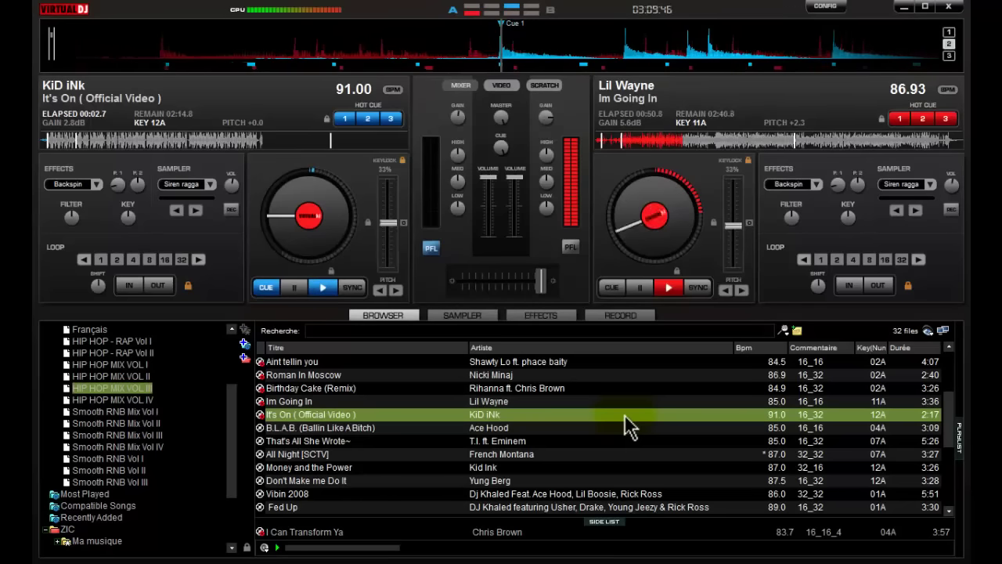
pyautogui.click(347, 288)
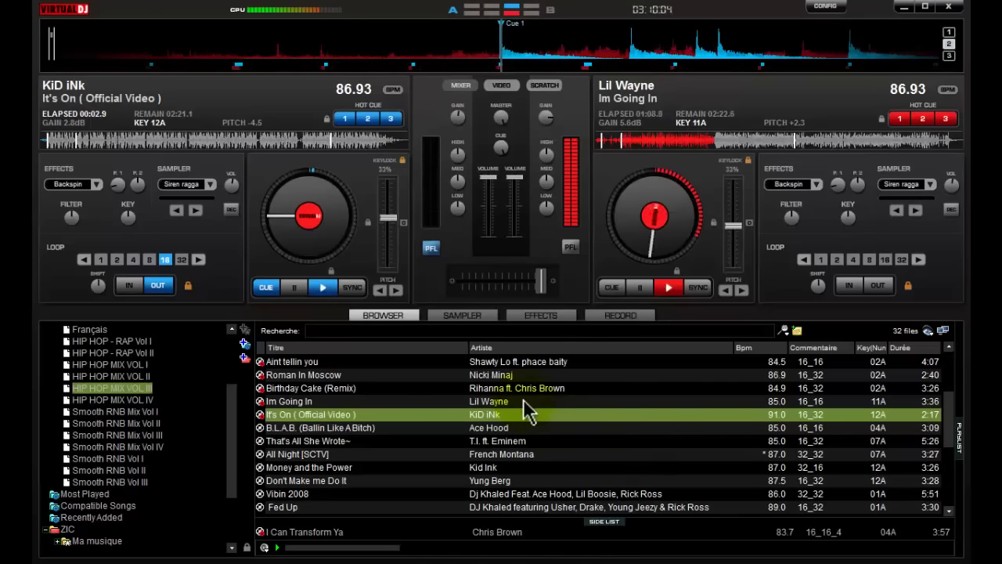
# Step: Start It's On ( Official Video ) on deck 1 and crossfade from Im Going In until fully on deck 1
pyautogui.press('space')
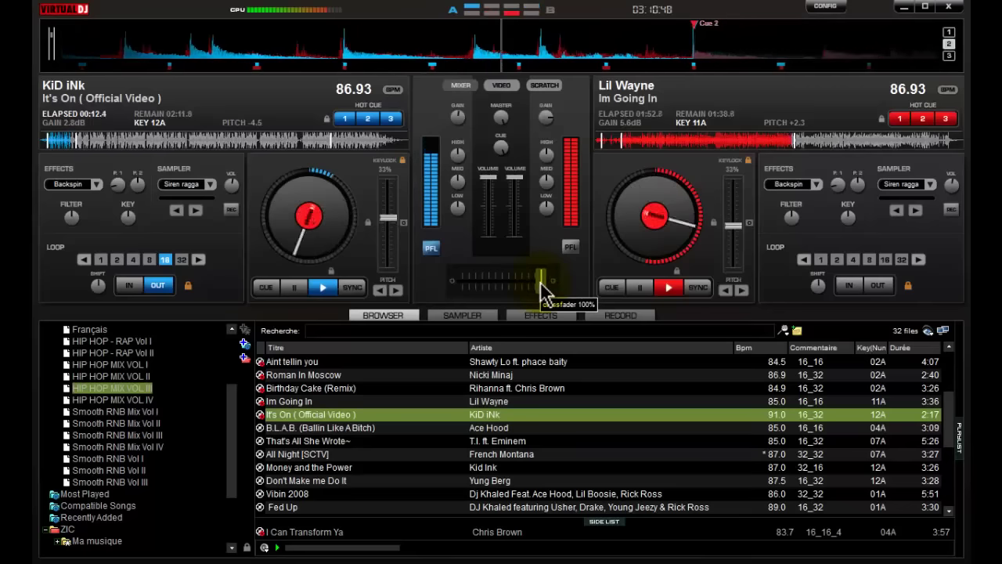
pyautogui.moveTo(543, 292); pyautogui.dragTo(415, 293)
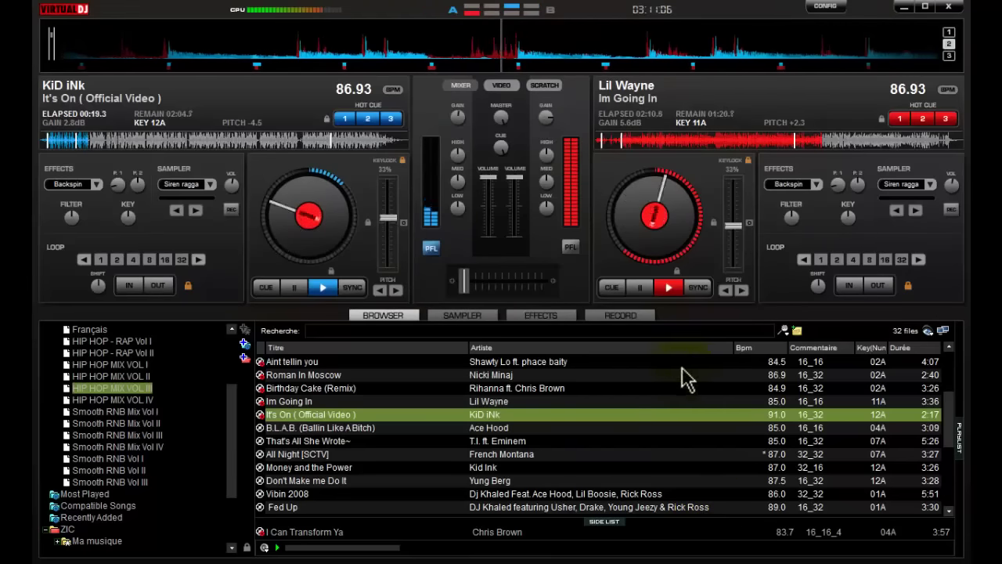
# Step: Raise the gain of It's On ( Official Video ) on deck 1 to about 5.5 dB
pyautogui.moveTo(457, 119); pyautogui.dragTo(487, 122)
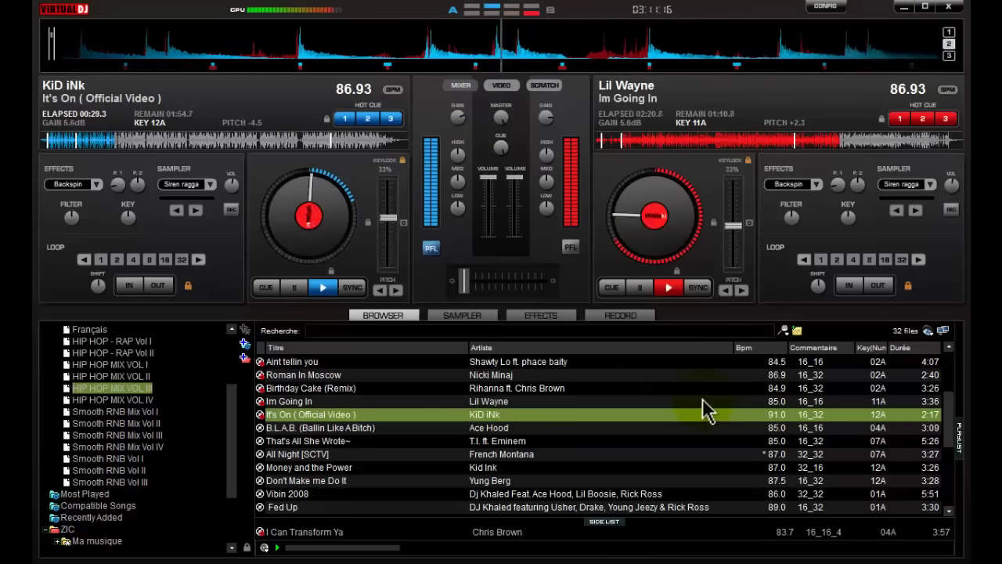
pyautogui.moveTo(455, 132); pyautogui.dragTo(459, 123)
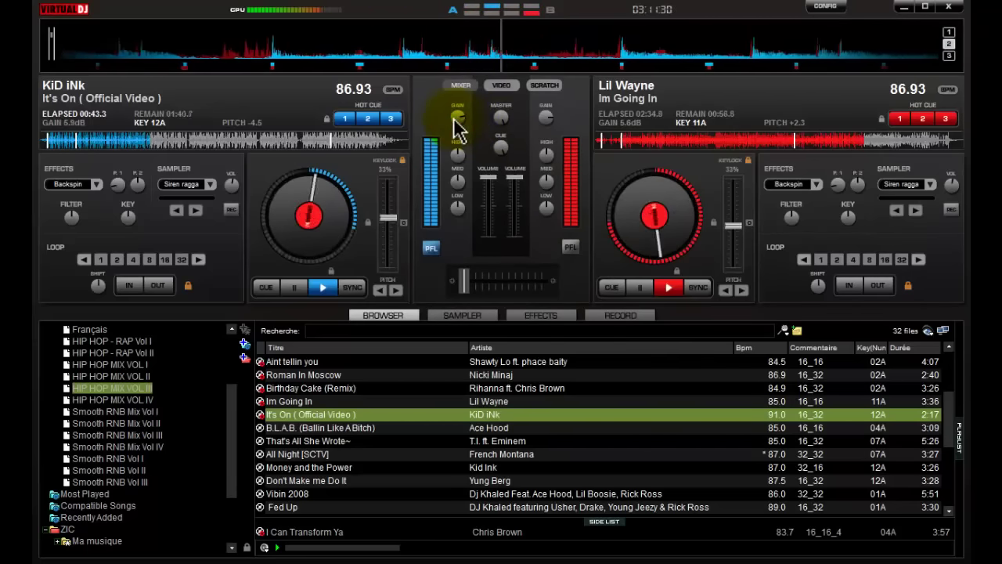
# Step: Load B.L.A.B. (Ballin Like A Bitch) onto deck 2 in place of Im Going In, agreeing to stop the playing deck
pyautogui.scroll(-2, 458, 117)
pyautogui.scroll(-1, 454, 127)
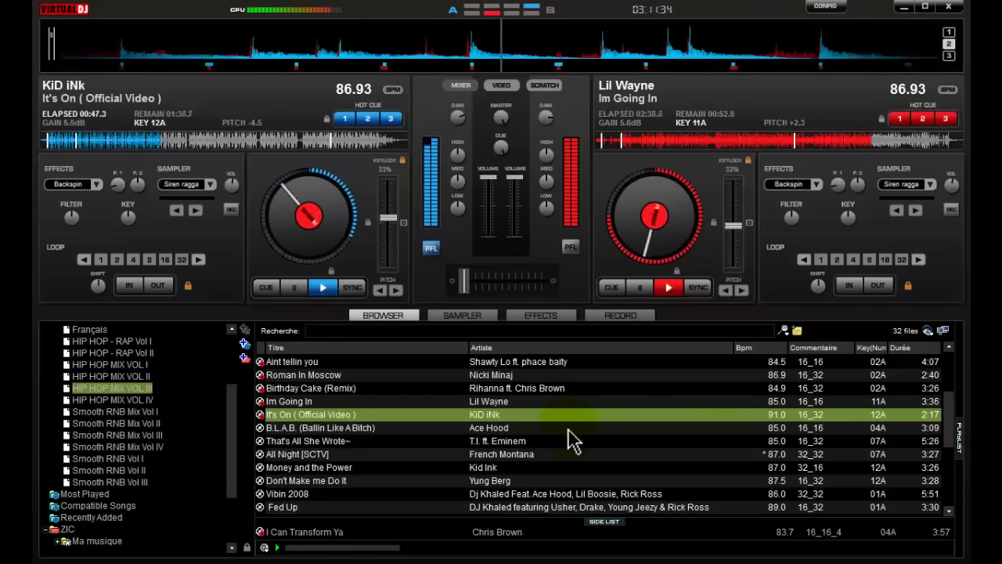
pyautogui.moveTo(568, 429); pyautogui.dragTo(690, 242)
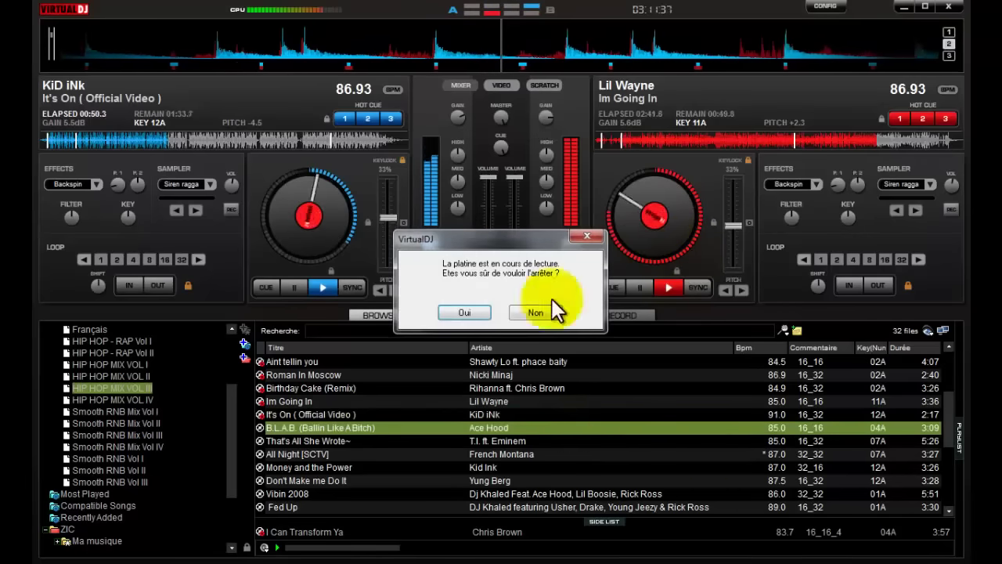
pyautogui.click(462, 313)
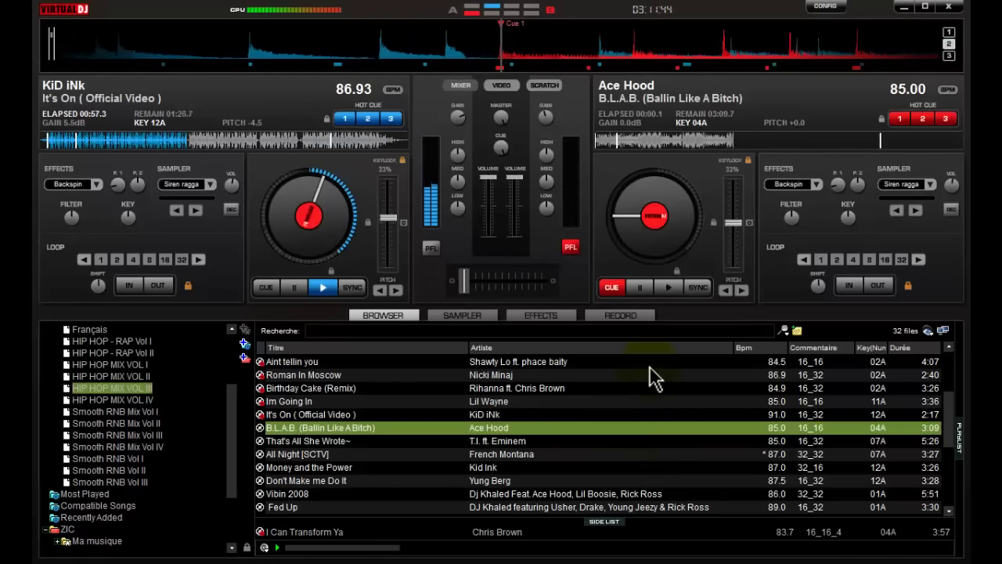
# Step: Sync B.L.A.B. on deck 2 to deck 1 at 86.93 BPM and start it in a 16-beat loop
pyautogui.click(699, 288)
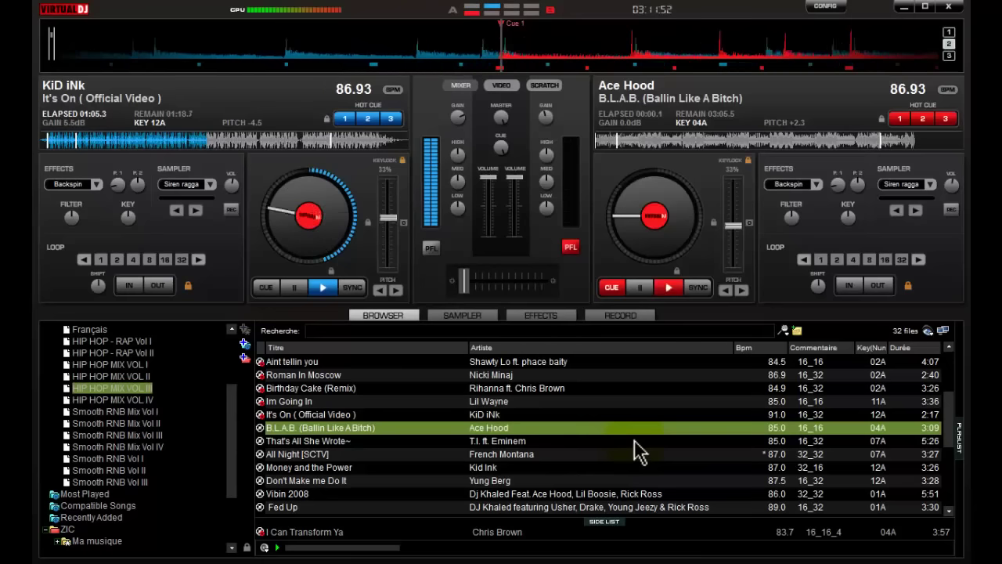
pyautogui.press('l')
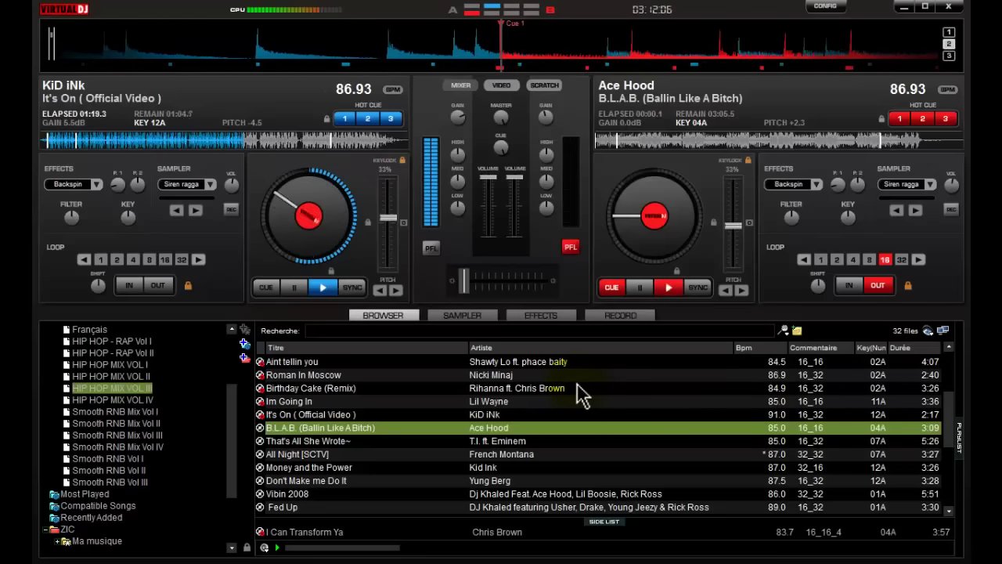
pyautogui.press('space')
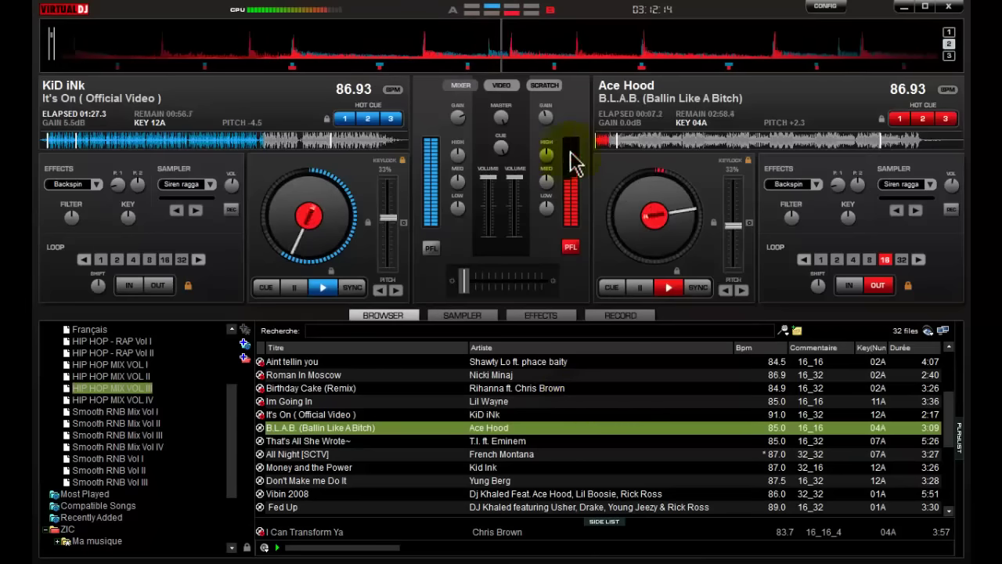
# Step: Raise the gain of B.L.A.B. on deck 2 to about 2.5 dB
pyautogui.click(546, 120)
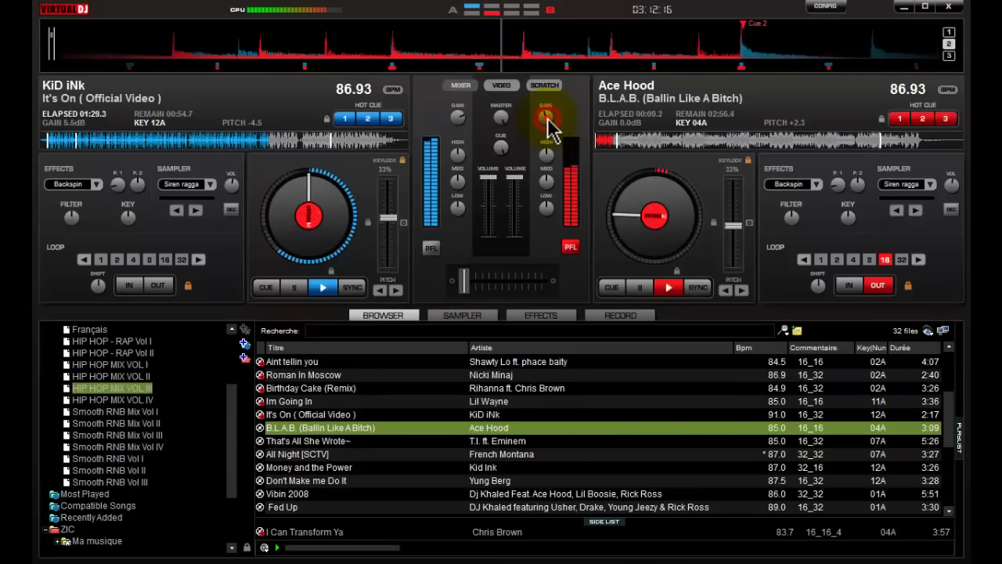
pyautogui.moveTo(551, 129); pyautogui.dragTo(544, 123)
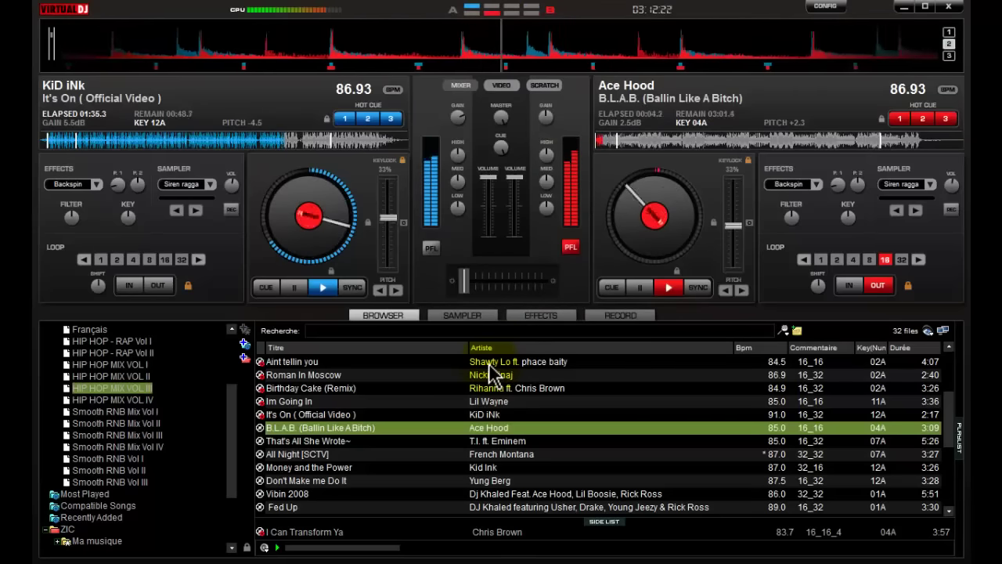
# Step: Crossfade gradually from It's On to B.L.A.B. until fully on deck 2, releasing the 16-beat loop on the way
pyautogui.scroll(-2, 492, 384)
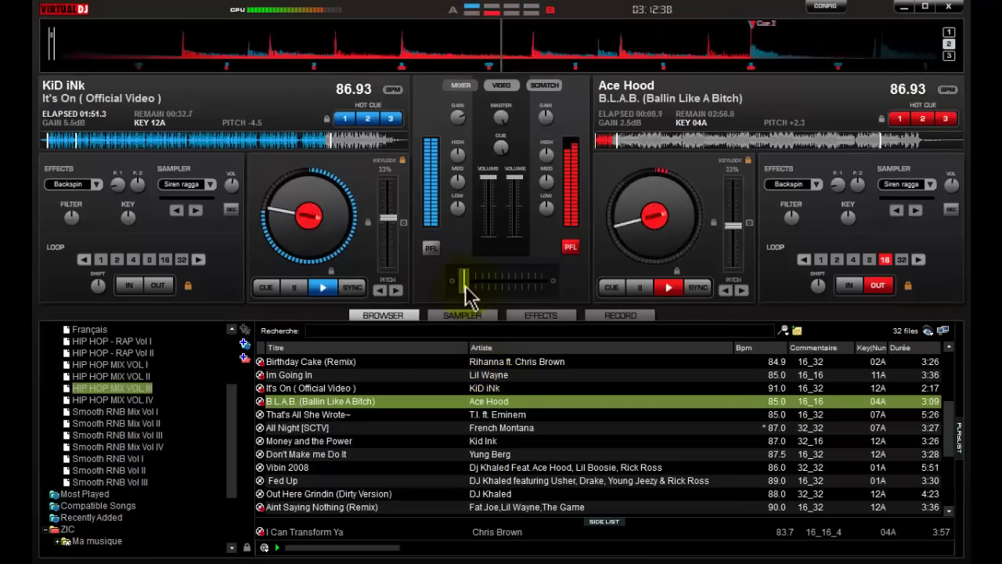
pyautogui.moveTo(467, 293); pyautogui.dragTo(488, 281)
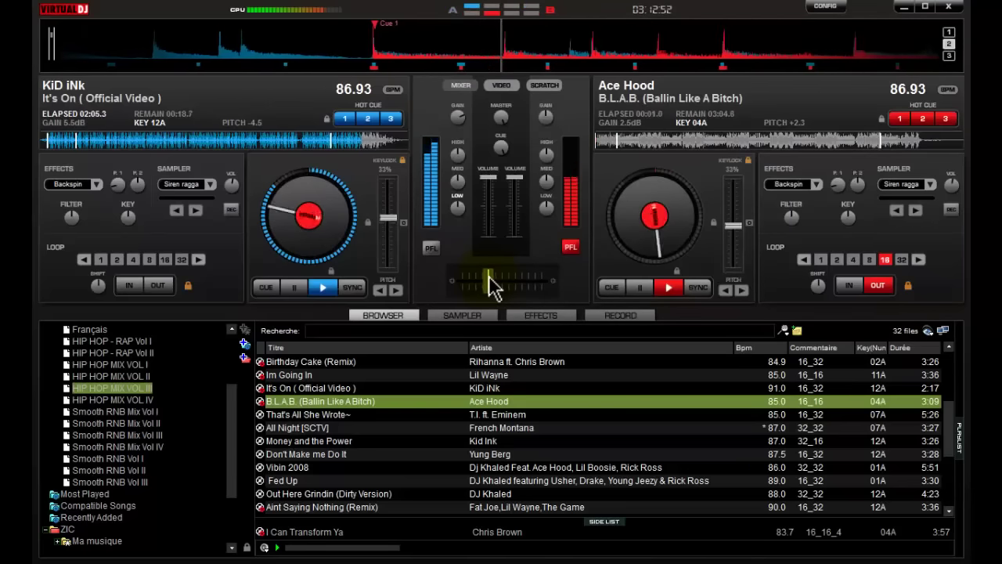
pyautogui.moveTo(491, 286); pyautogui.dragTo(494, 274)
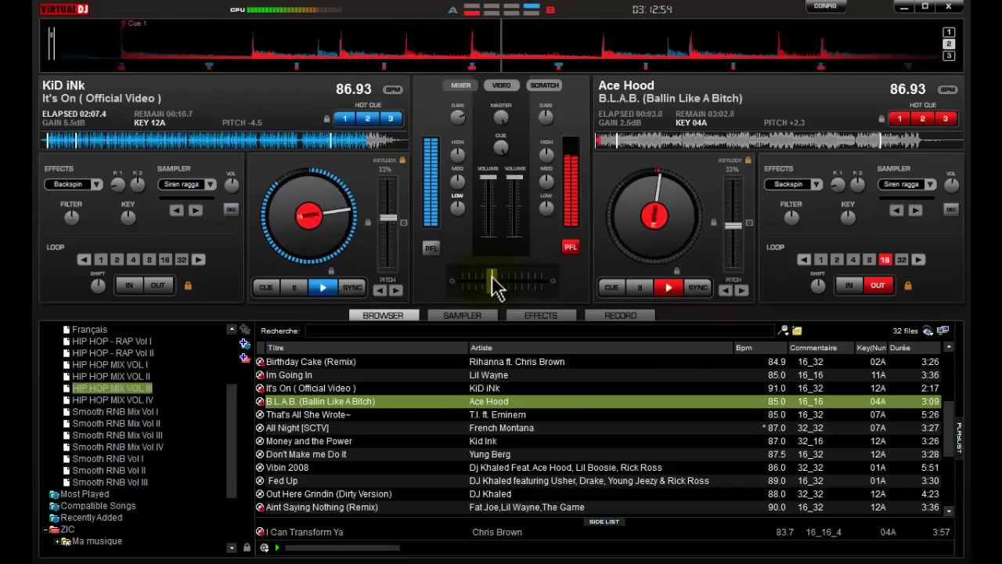
pyautogui.press('l')
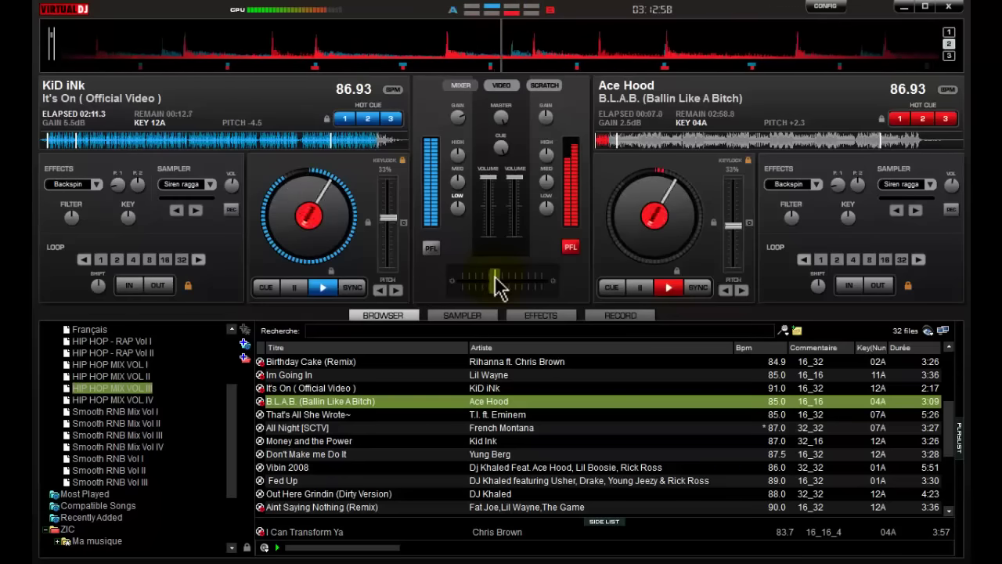
pyautogui.moveTo(499, 288); pyautogui.dragTo(542, 297)
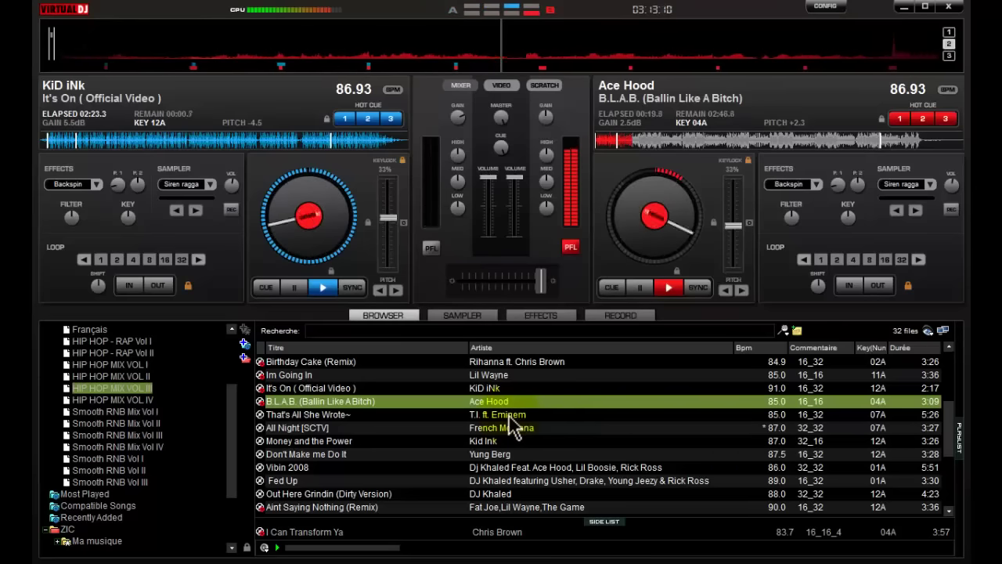
# Step: Load That's All She Wrote~ onto deck 1 and play it synced at 86.93 BPM in a 16-beat loop
pyautogui.moveTo(510, 414); pyautogui.dragTo(316, 247)
pyautogui.click(323, 285)
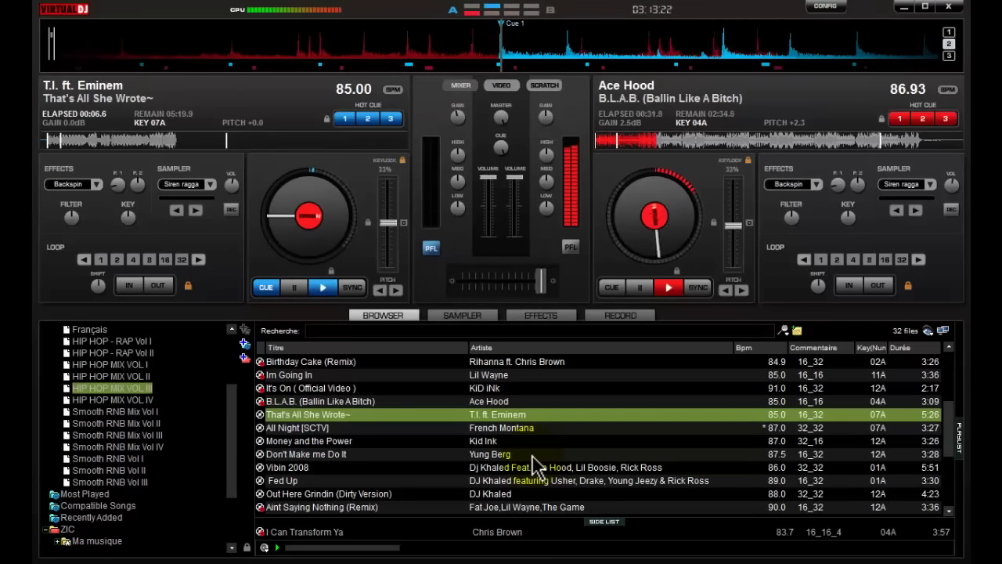
pyautogui.click(351, 288)
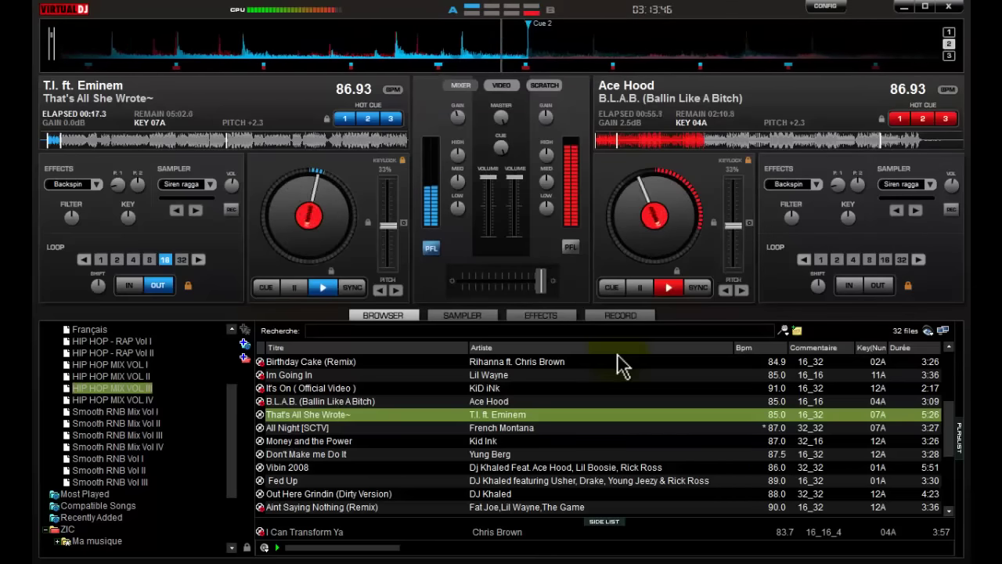
pyautogui.press('1')
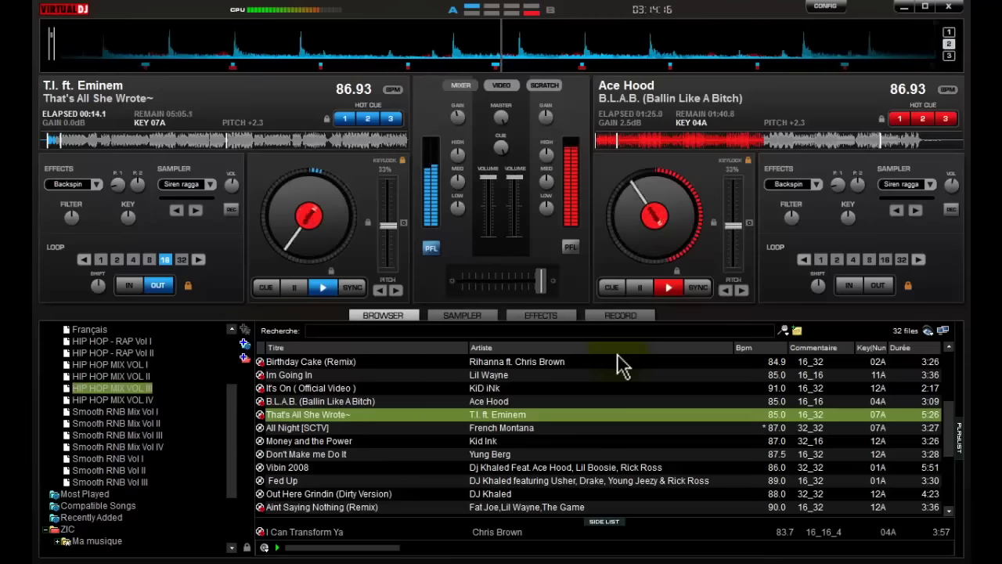
pyautogui.click(631, 123)
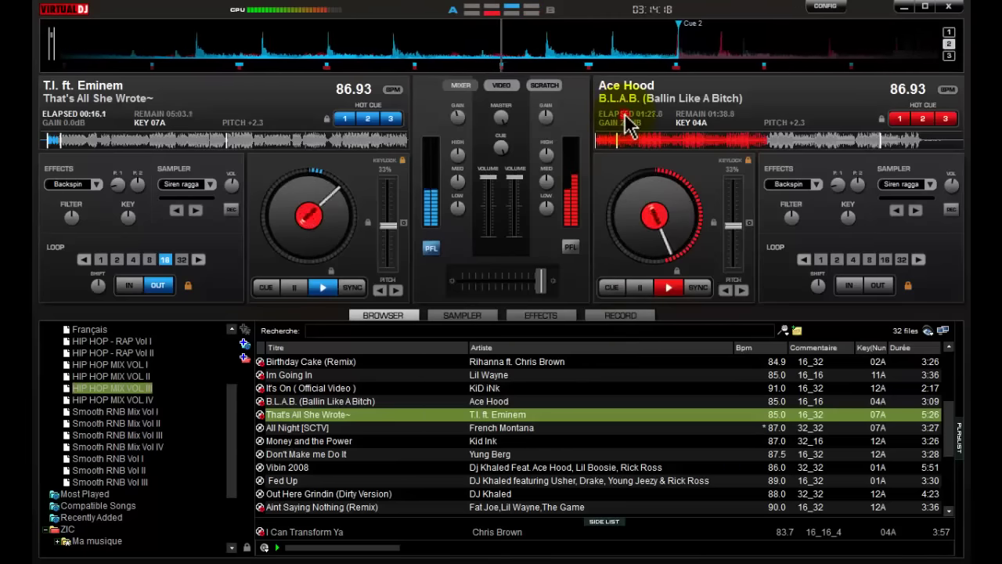
# Step: Raise the gain of That's All She Wrote~ to about 2.7 dB and crossfade from B.L.A.B. fully to deck 1, releasing the 16-beat loop
pyautogui.click(262, 285)
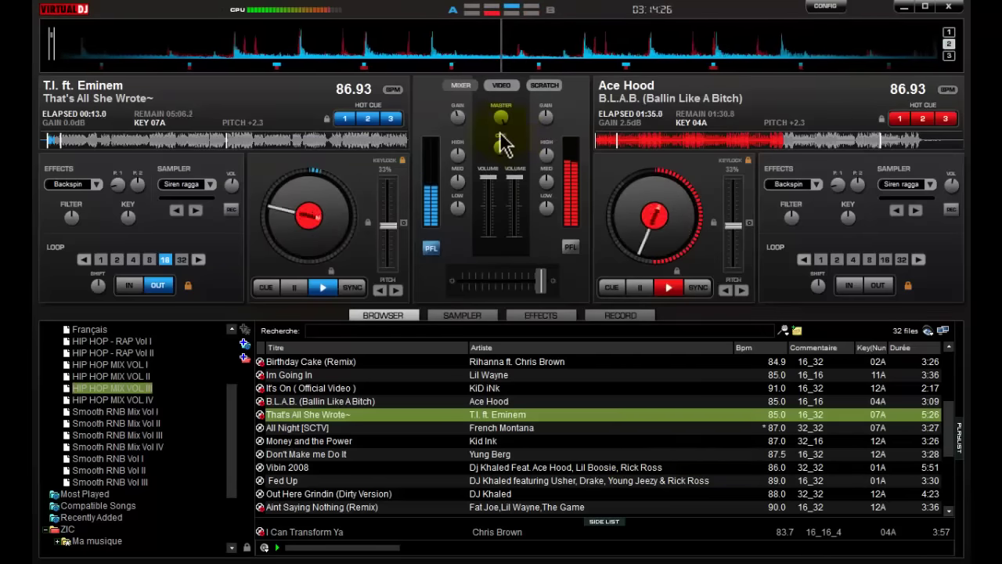
pyautogui.moveTo(464, 120); pyautogui.dragTo(457, 112)
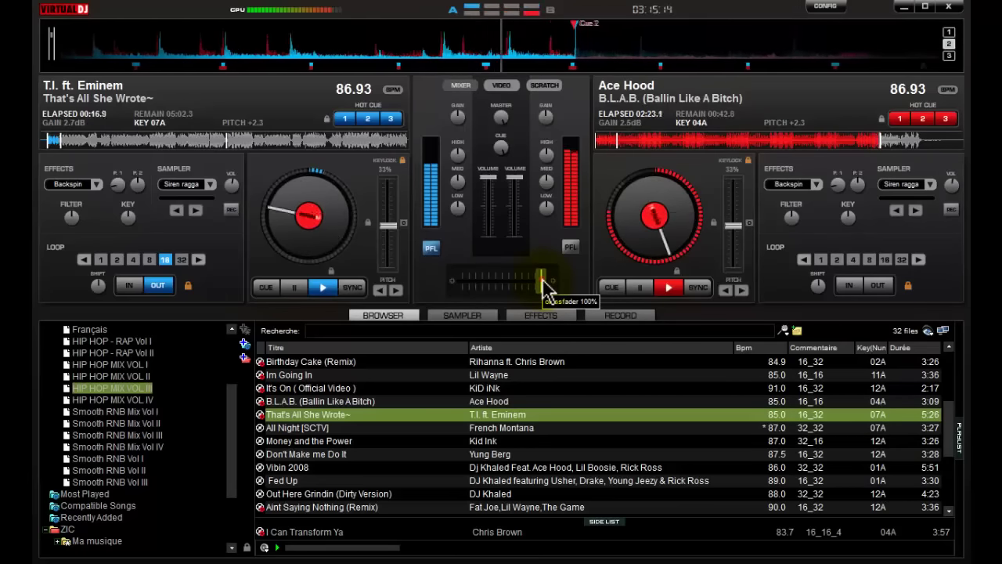
pyautogui.moveTo(546, 290); pyautogui.dragTo(462, 296)
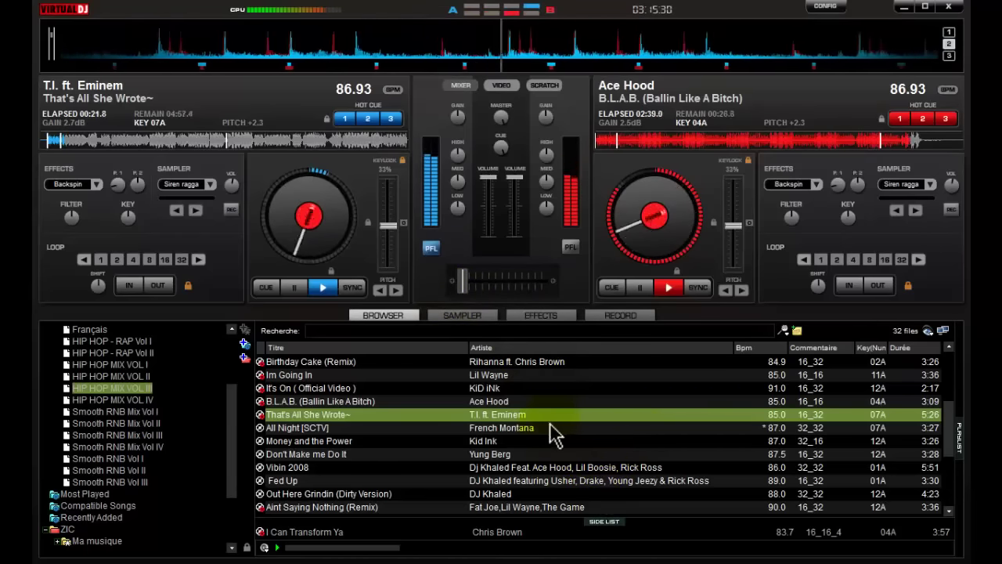
# Step: Load All Night [SCTV] onto deck 2 and play it in a 32-beat loop with deck 1 synced to 87.00 BPM
pyautogui.moveTo(552, 435); pyautogui.dragTo(659, 274)
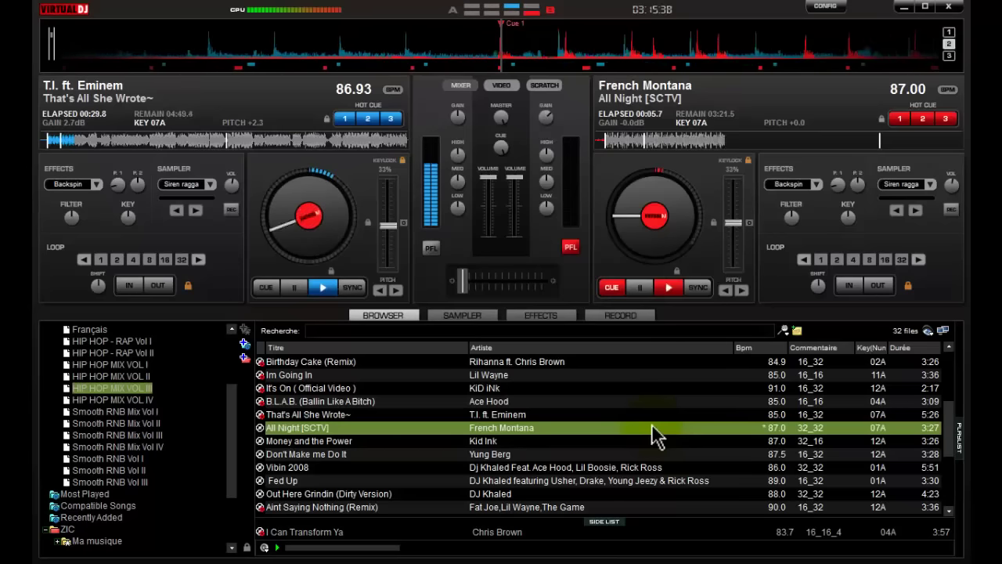
pyautogui.click(352, 287)
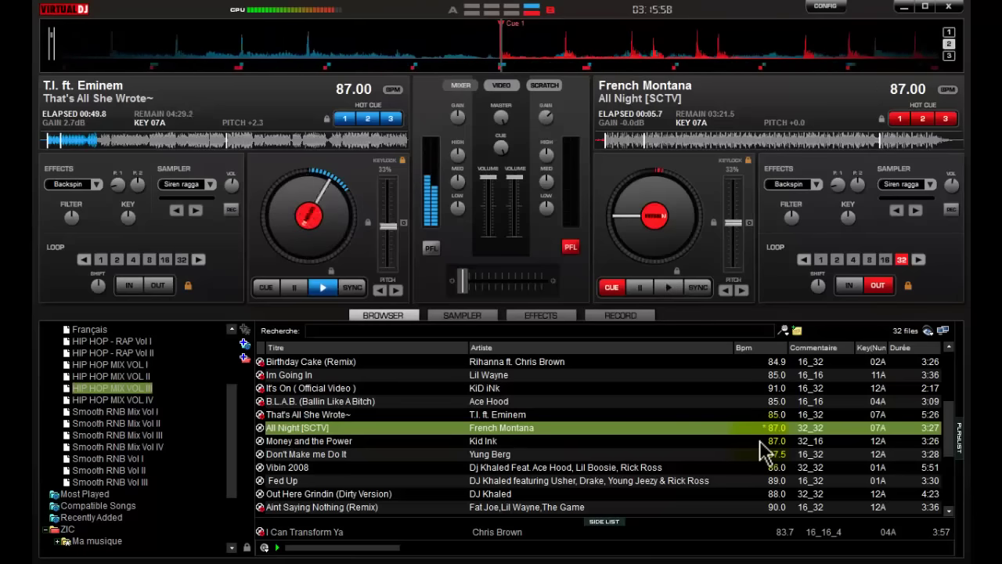
pyautogui.press('space')
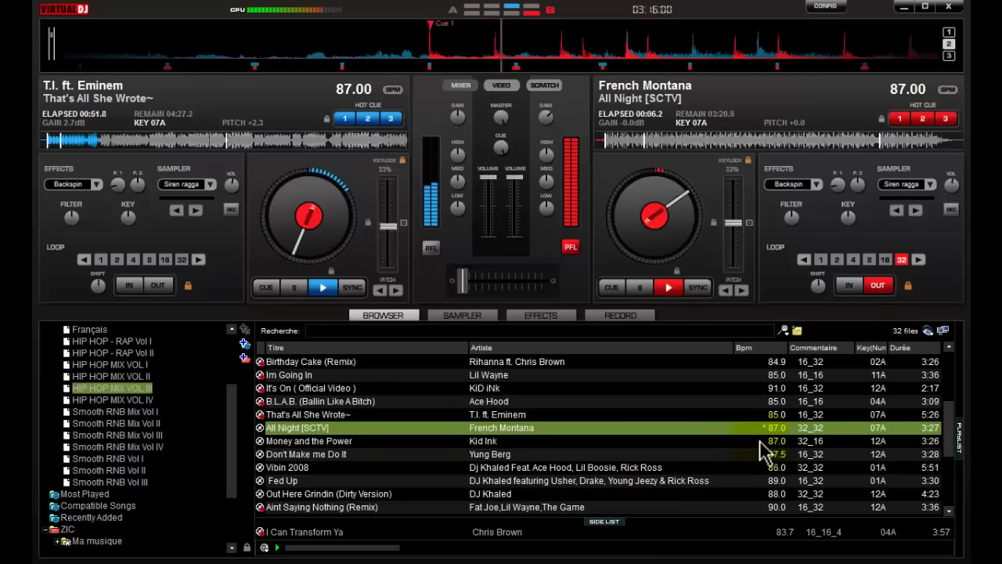
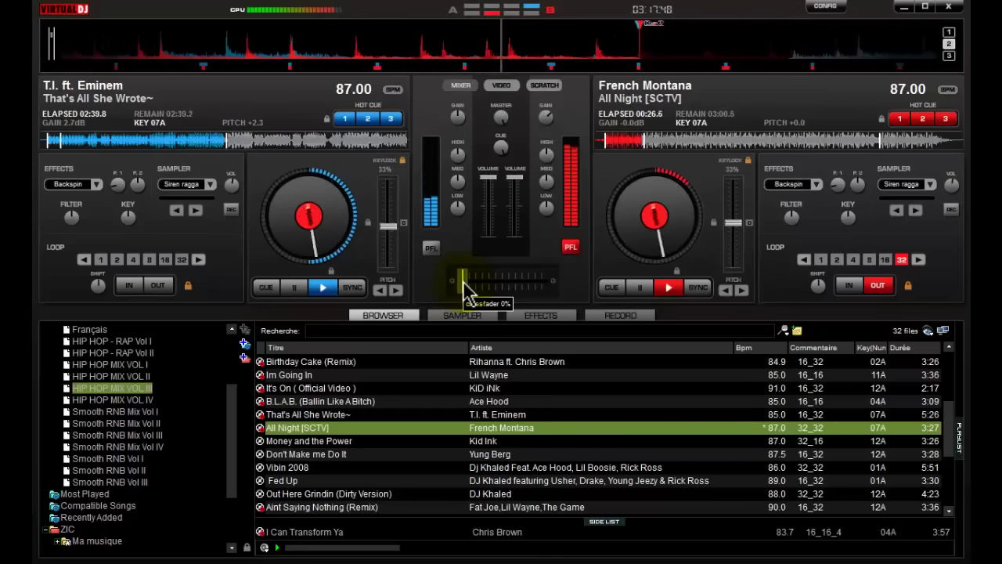
# Step: Crossfade gradually to All Night [SCTV] on deck 2, releasing its 32-beat loop, and raise its gain to about 1.8 dB
pyautogui.click(464, 290)
pyautogui.moveTo(464, 289); pyautogui.dragTo(479, 292)
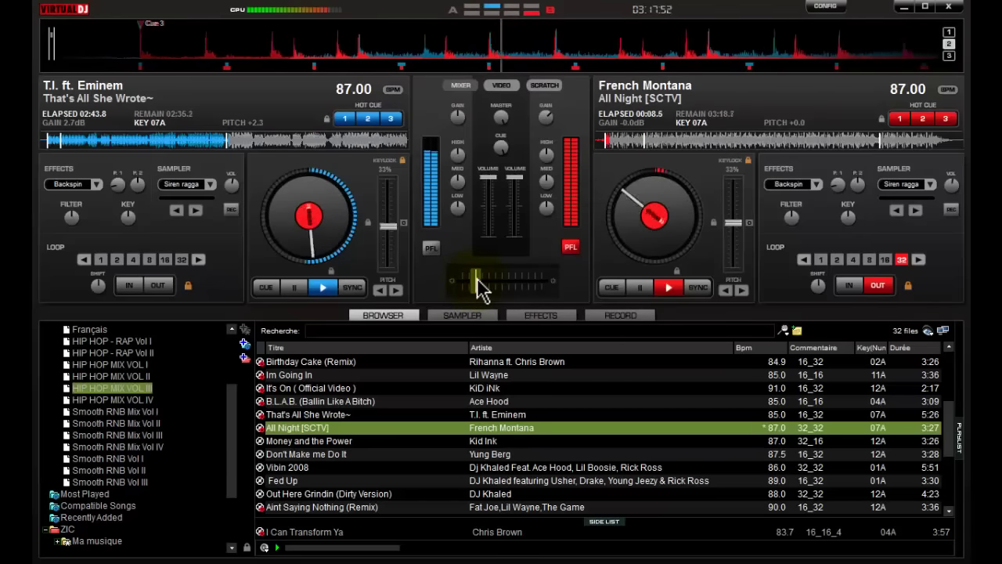
pyautogui.moveTo(477, 279); pyautogui.dragTo(540, 280)
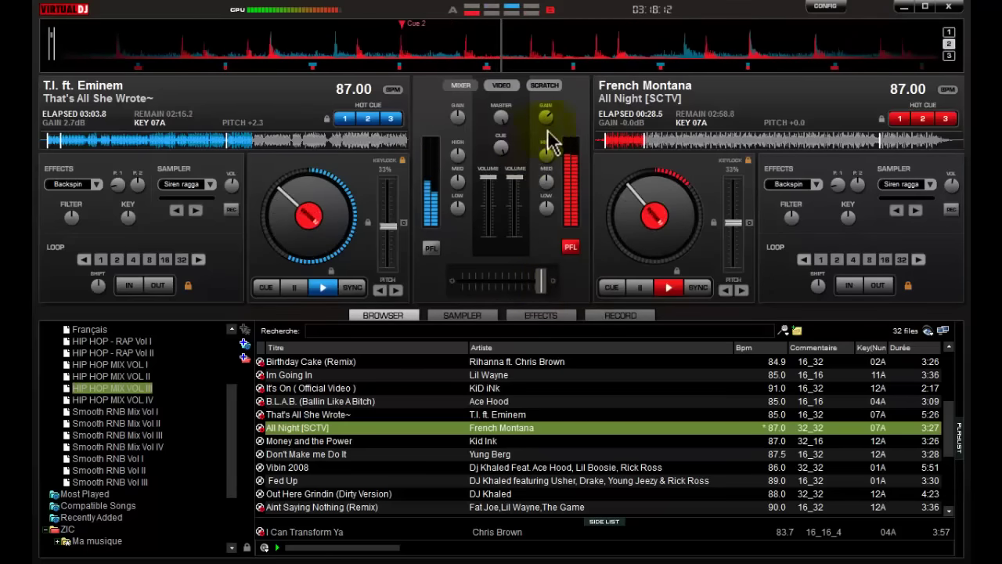
pyautogui.moveTo(548, 119); pyautogui.dragTo(567, 118)
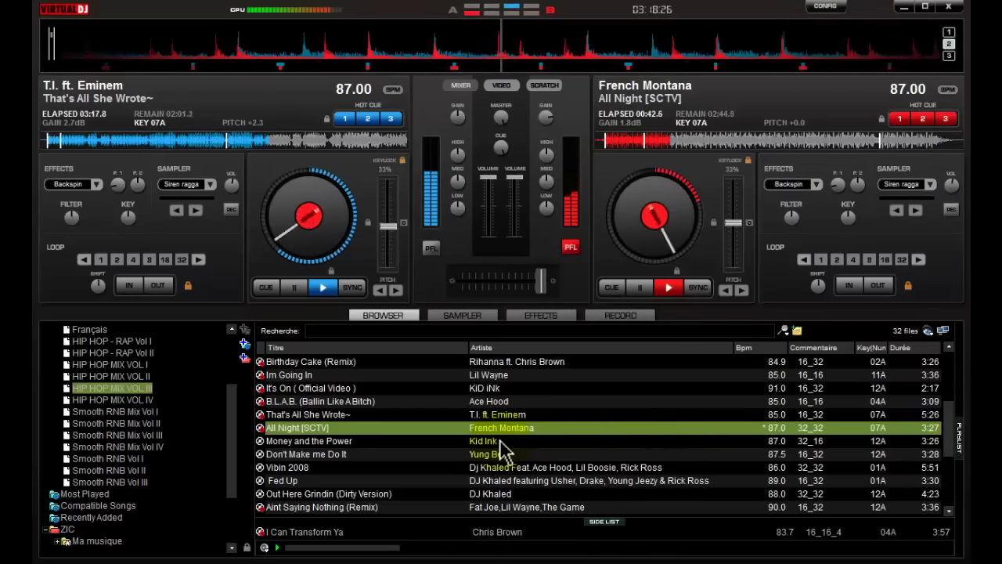
# Step: Load Money and the Power onto deck 1, preview it at 87.00 BPM and restart it from its first cue point
pyautogui.moveTo(499, 441)
pyautogui.mouseDown()
pyautogui.moveTo(324, 280)
pyautogui.moveTo(336, 287)
pyautogui.mouseUp()
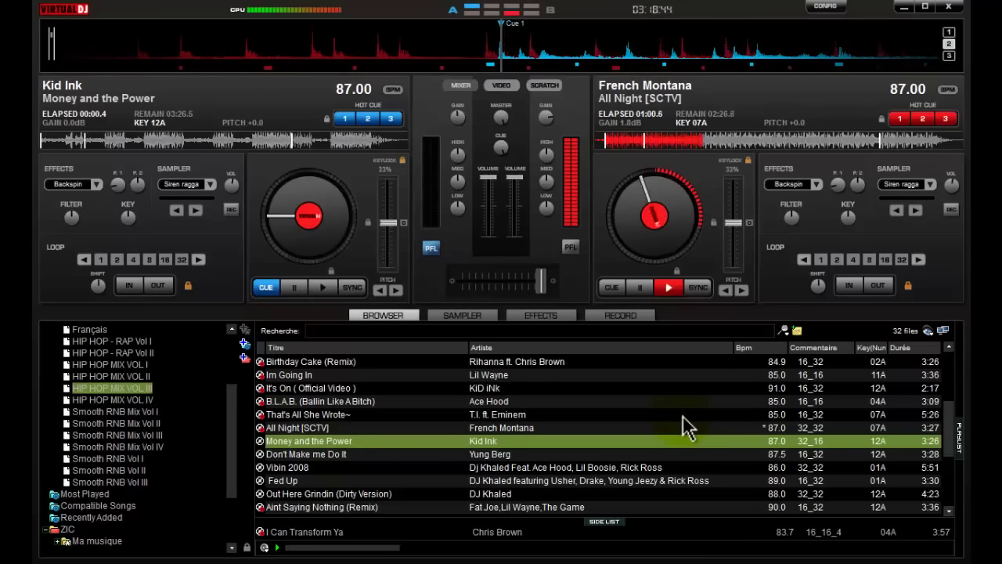
pyautogui.press('space')
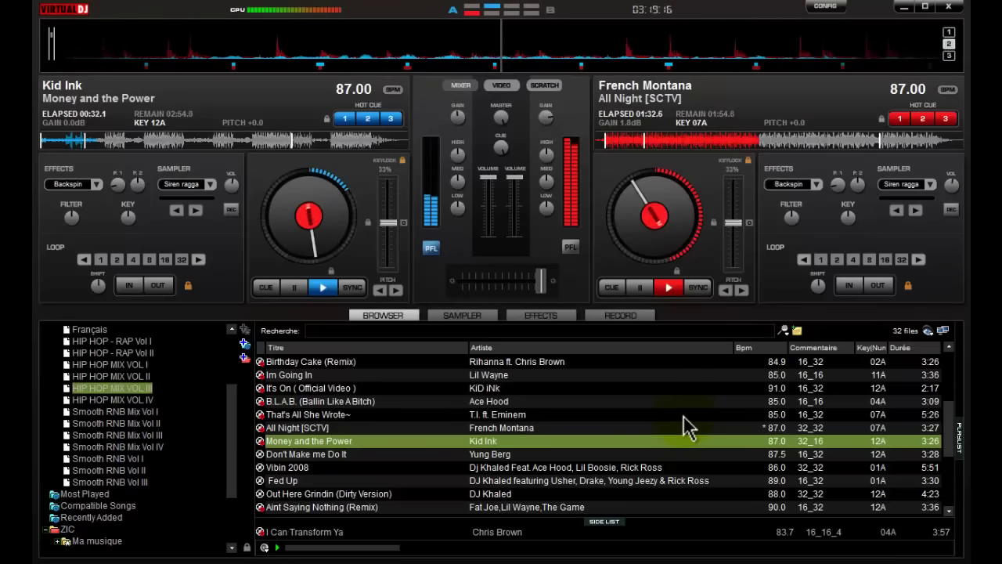
pyautogui.press('Home')
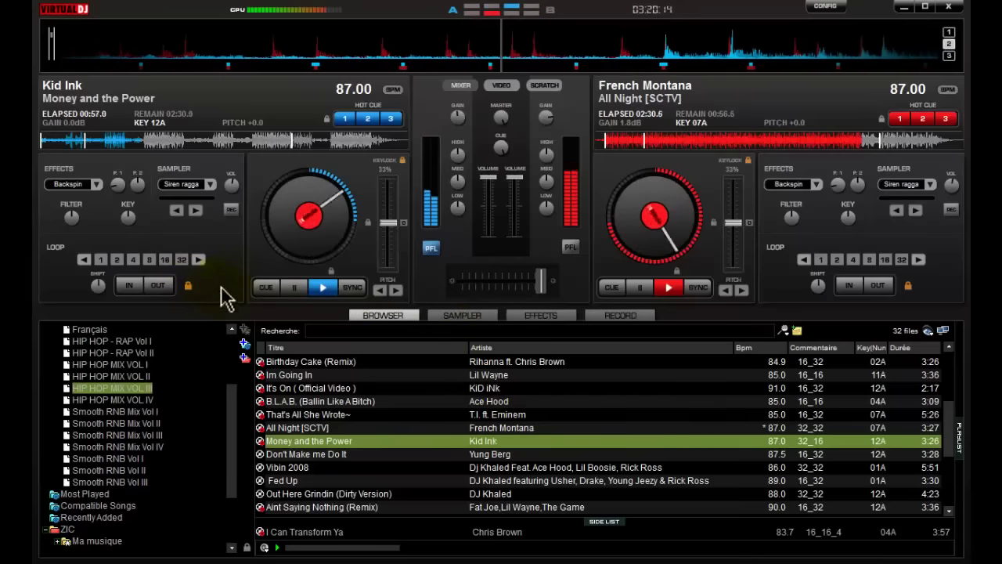
pyautogui.click(292, 288)
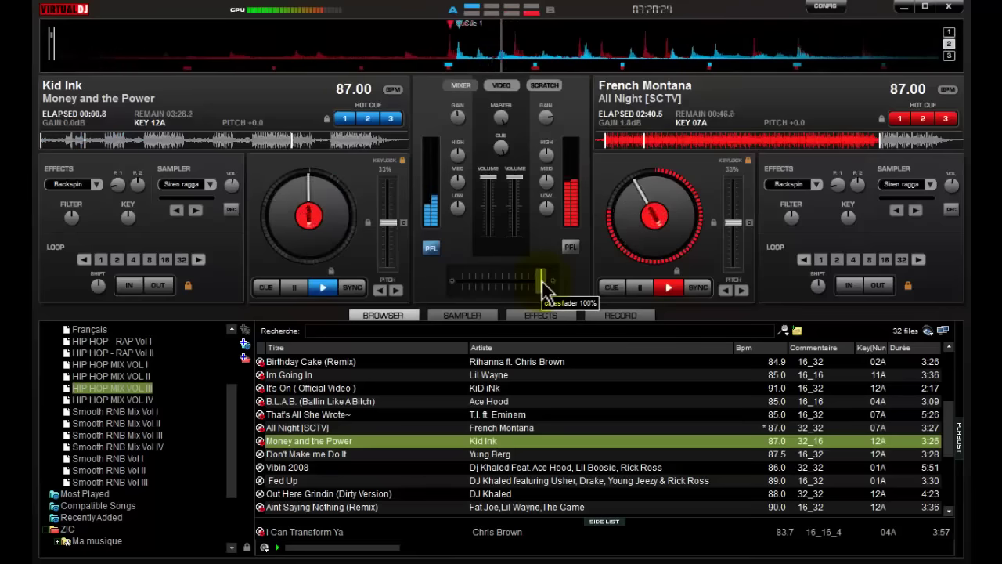
# Step: Crossfade from All Night [SCTV] fully to Money and the Power on deck 1 and raise its gain to about 1.1 dB
pyautogui.moveTo(546, 290); pyautogui.dragTo(508, 291)
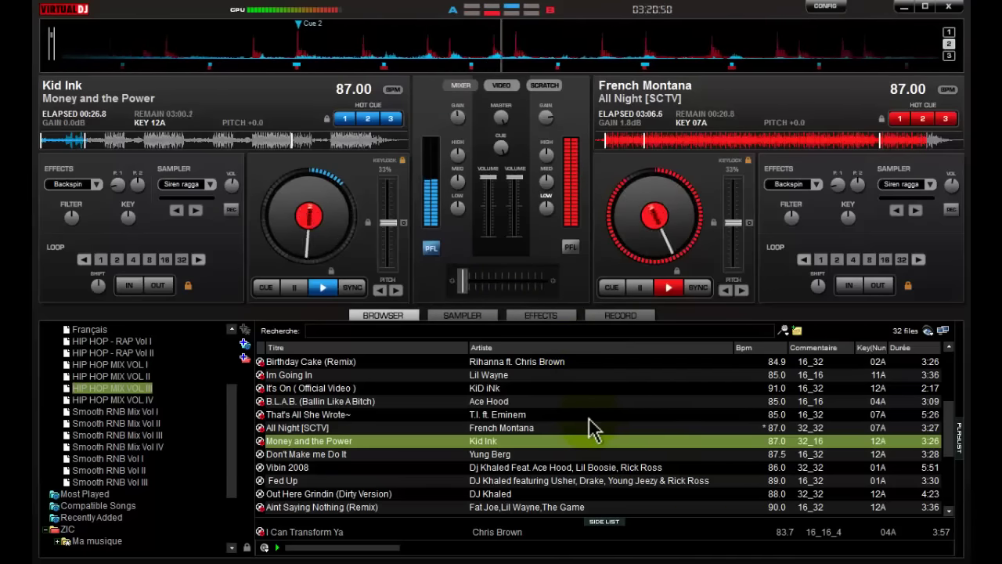
pyautogui.moveTo(459, 114); pyautogui.dragTo(459, 125)
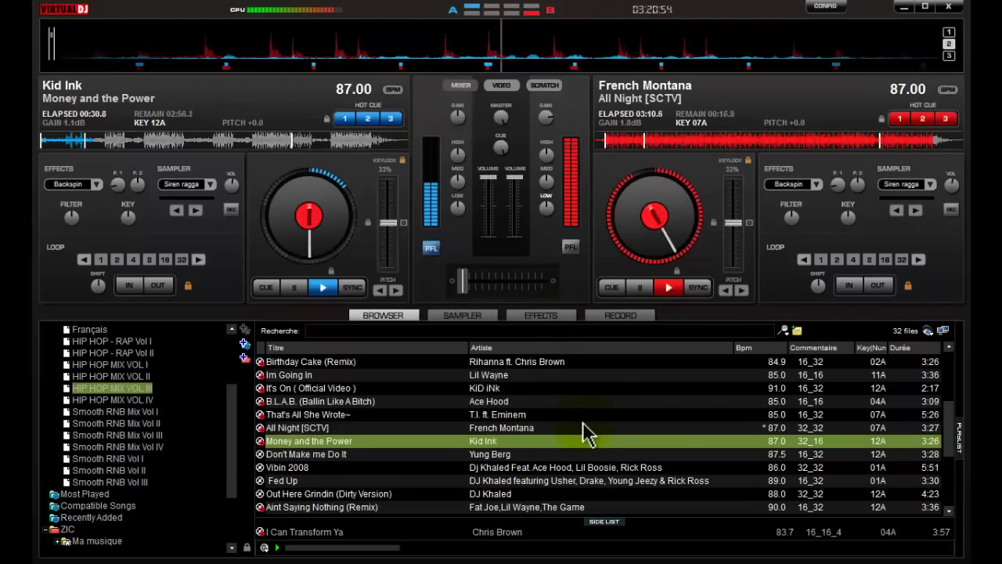
# Step: Load Don't Make me Do It by Yung Berg onto deck 2 and set a 16-beat loop at its first cue
pyautogui.scroll(-1, 587, 434)
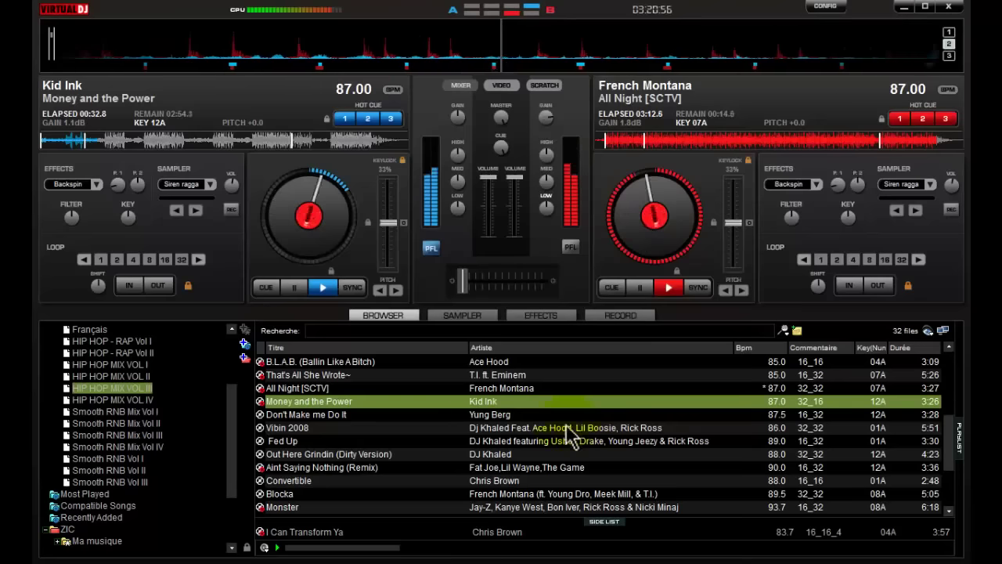
pyautogui.click(438, 415)
pyautogui.moveTo(439, 414); pyautogui.dragTo(705, 229)
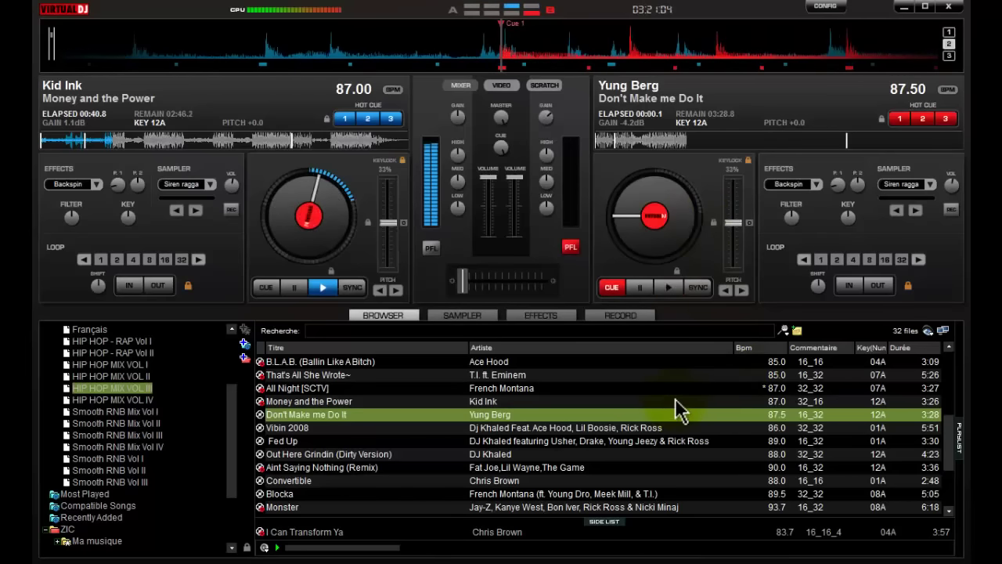
pyautogui.press('l')
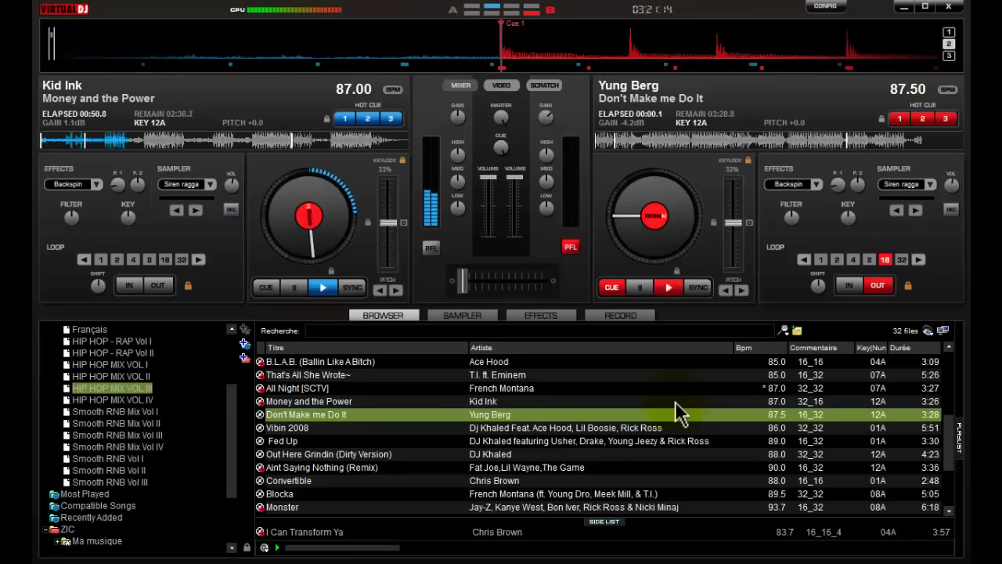
# Step: Sync Money and the Power to 87.50 BPM and crossfade fully to Don't Make me Do It on deck 2, releasing its loop
pyautogui.click(354, 288)
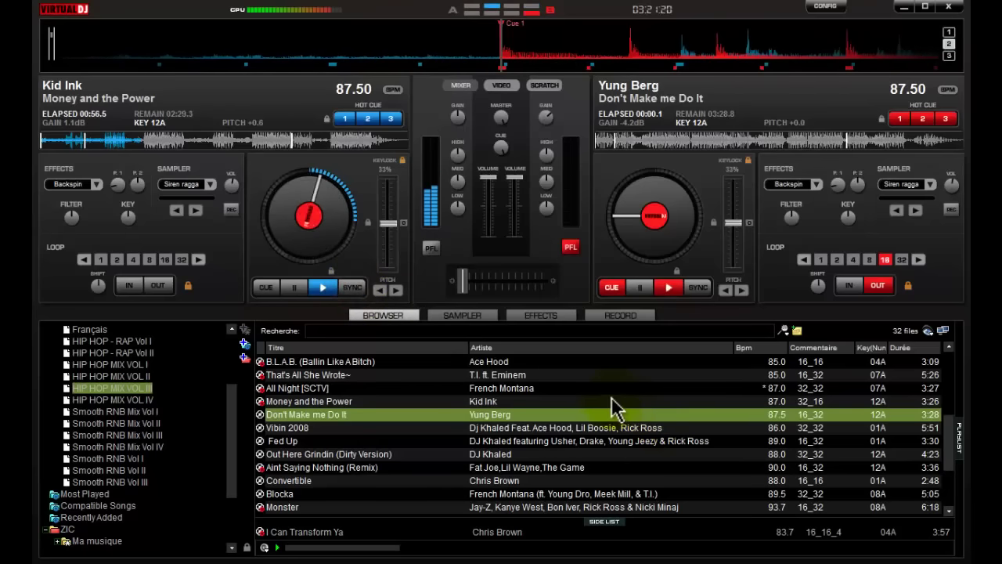
pyautogui.press('space')
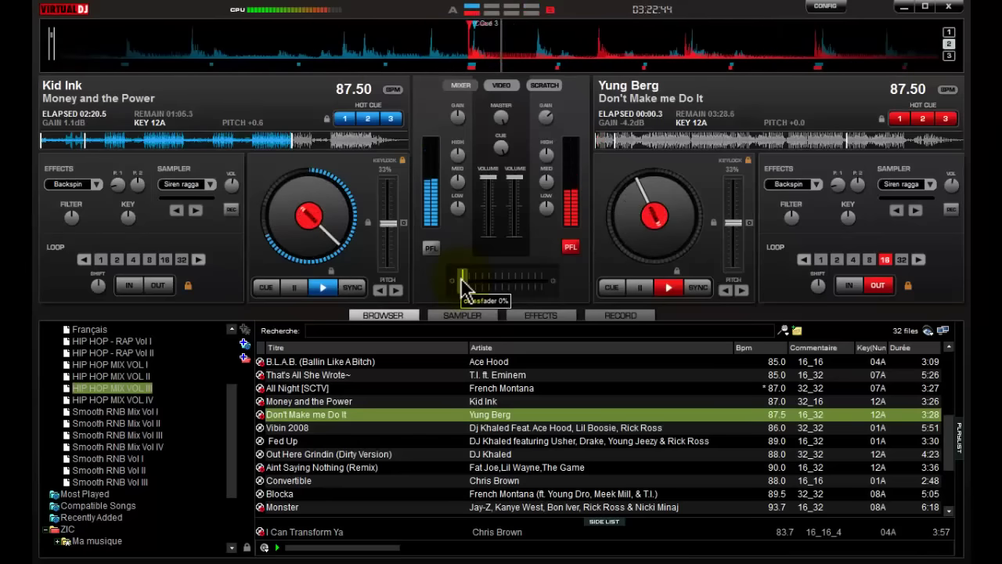
pyautogui.moveTo(461, 281); pyautogui.dragTo(539, 283)
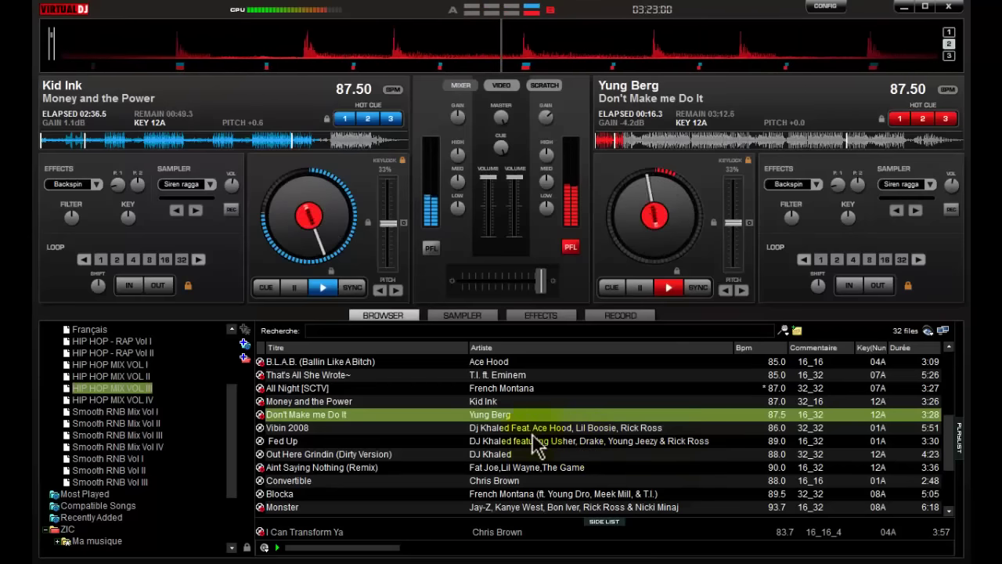
# Step: Load Vibin 2008 onto deck 1, sync it to 87.50 BPM and raise its gain to about 2.6 dB
pyautogui.click(445, 428)
pyautogui.moveTo(446, 427); pyautogui.dragTo(329, 273)
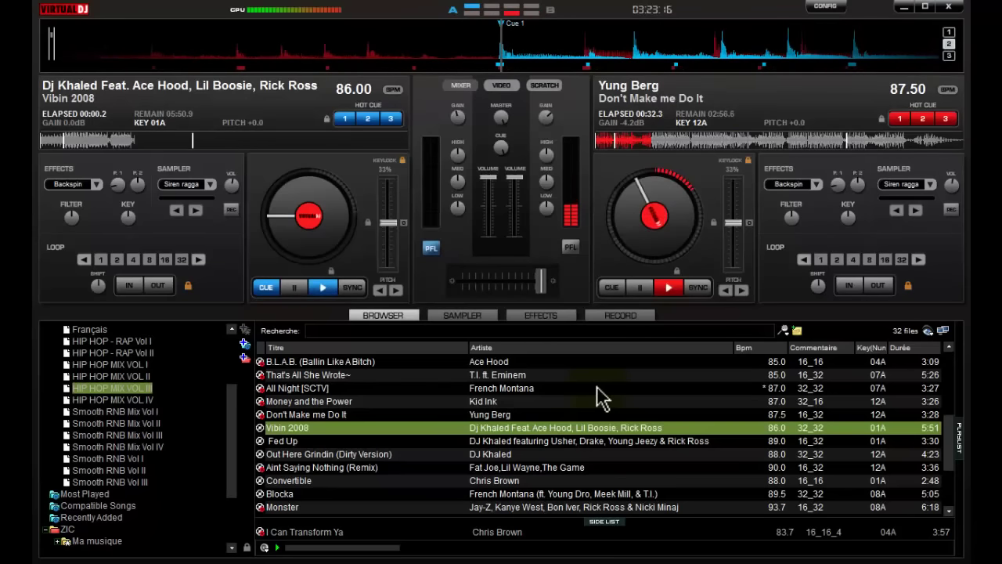
pyautogui.press('s')
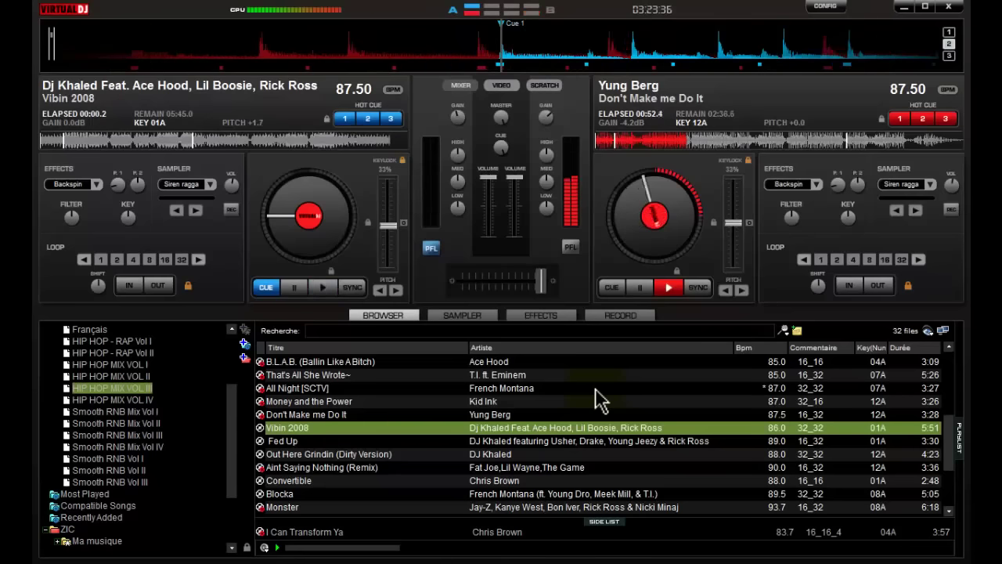
pyautogui.moveTo(464, 117); pyautogui.dragTo(459, 114)
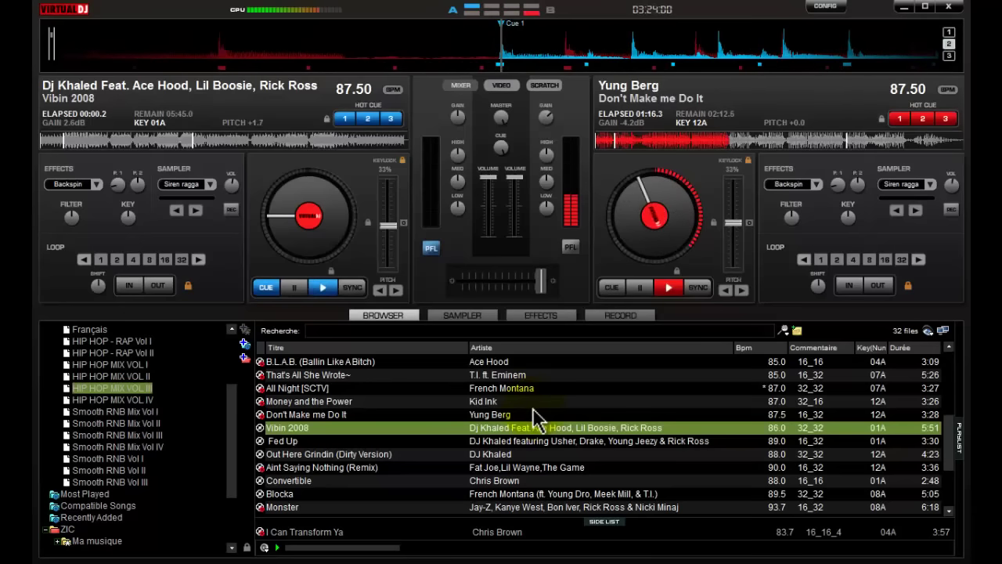
# Step: Play Vibin 2008 on deck 1 with a 32-beat loop and restart it from its first hot cue
pyautogui.press('space')
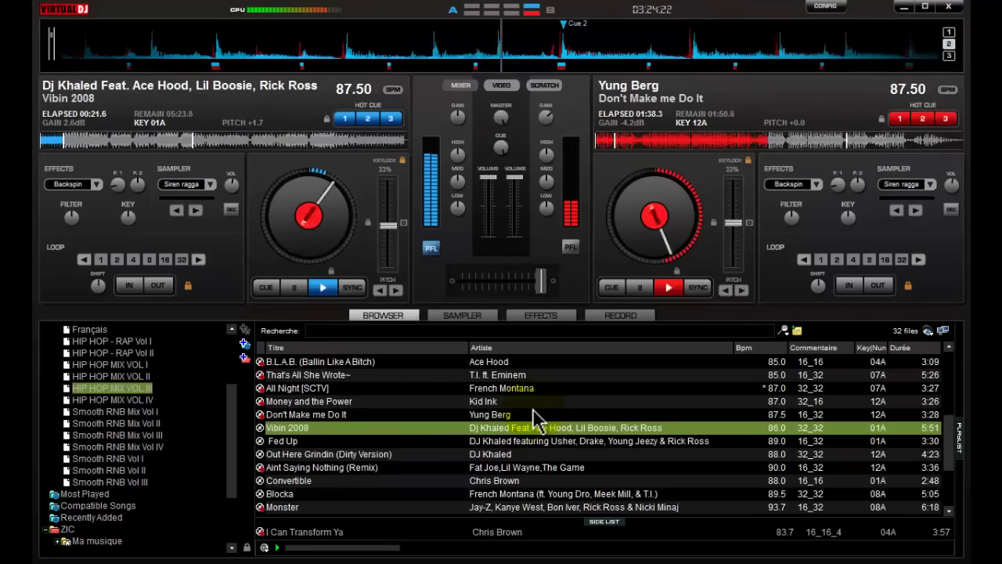
pyautogui.click(183, 260)
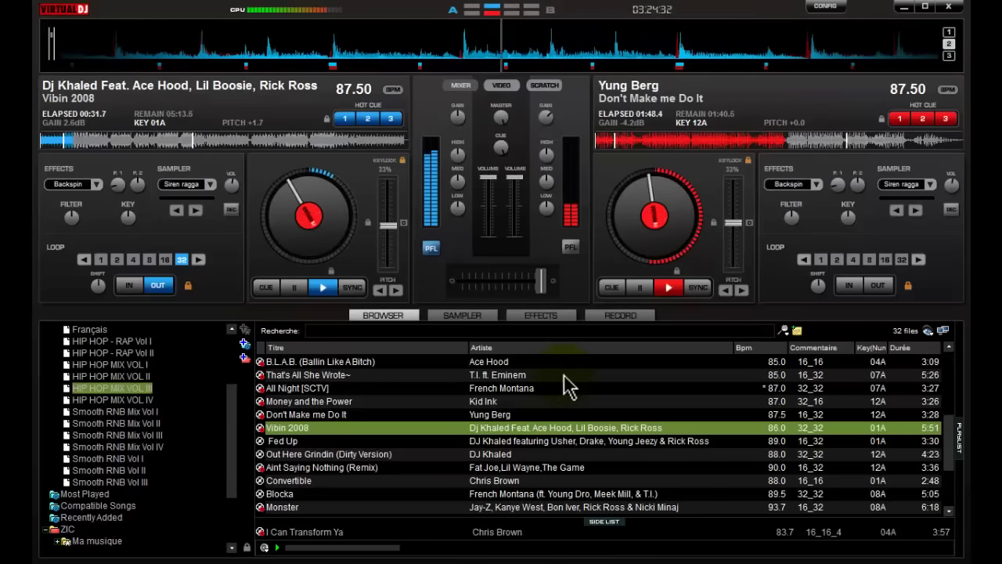
pyautogui.press('1')
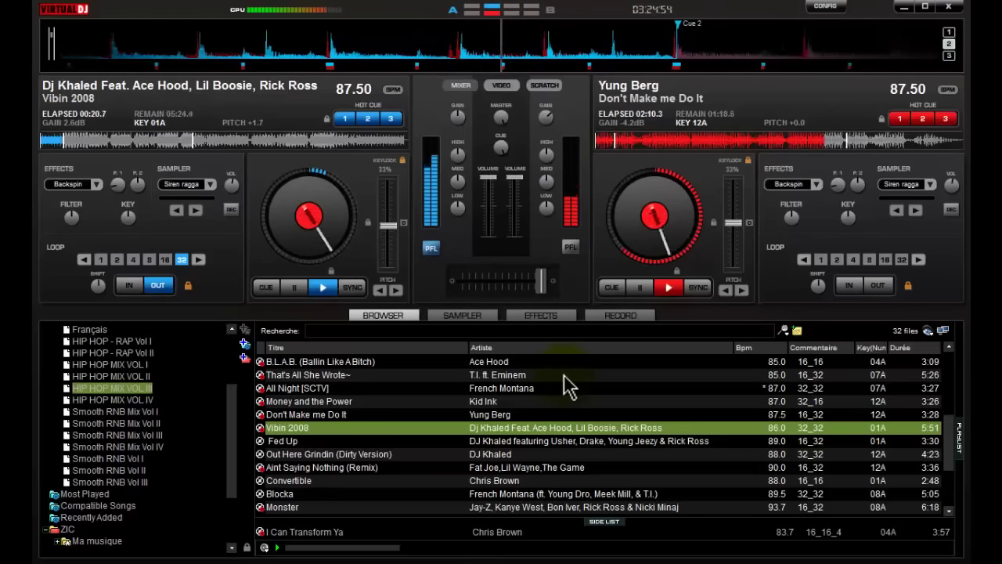
pyautogui.doubleClick(560, 429)
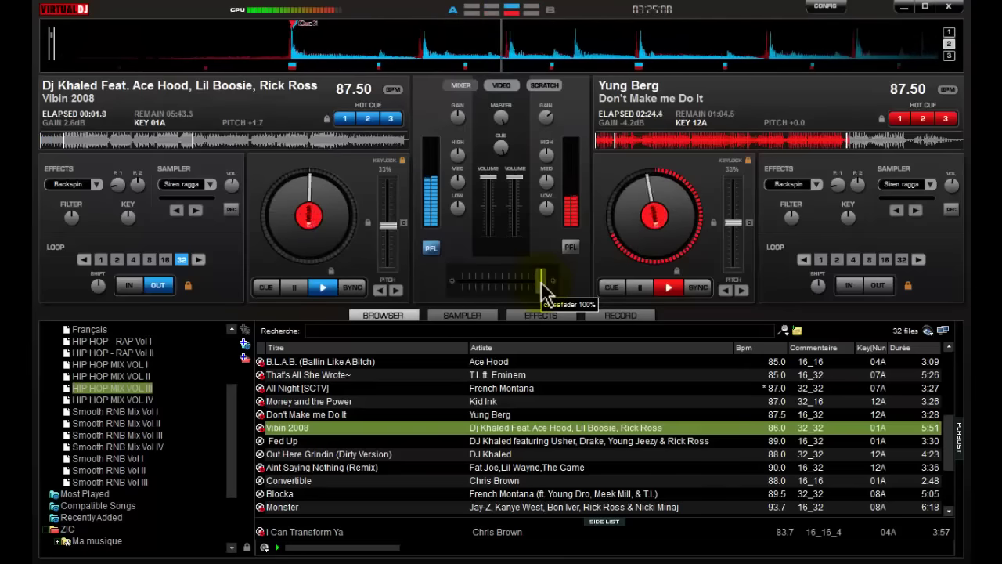
# Step: Crossfade gradually from Don't Make me Do It to Vibin 2008 until fully on deck 1, releasing the 32-beat loop
pyautogui.click(537, 284)
pyautogui.moveTo(538, 285); pyautogui.dragTo(502, 293)
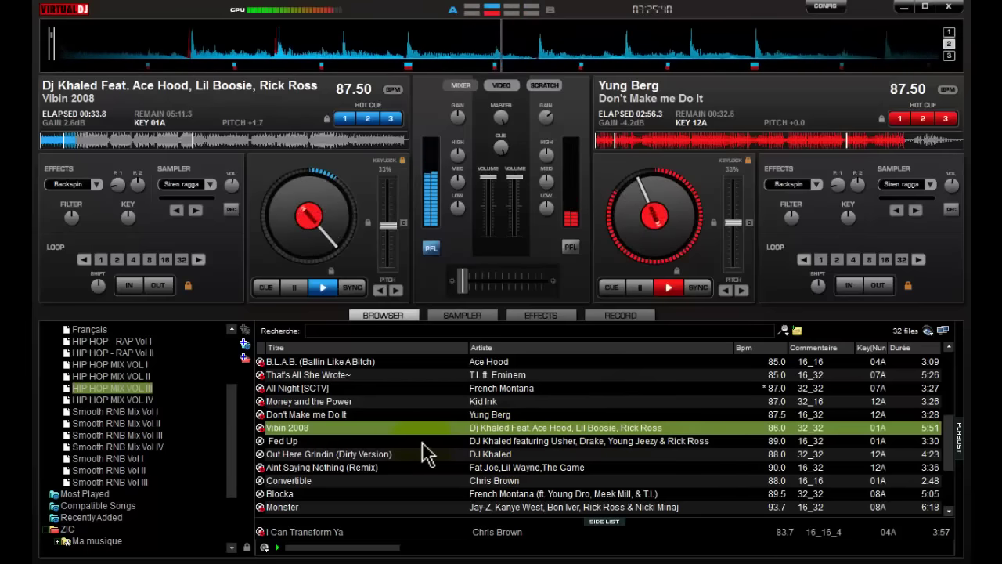
# Step: Load Fed Up onto deck 2 and start it in a 16-beat loop with Vibin 2008 synced to 89.00 BPM
pyautogui.moveTo(423, 442); pyautogui.dragTo(697, 231)
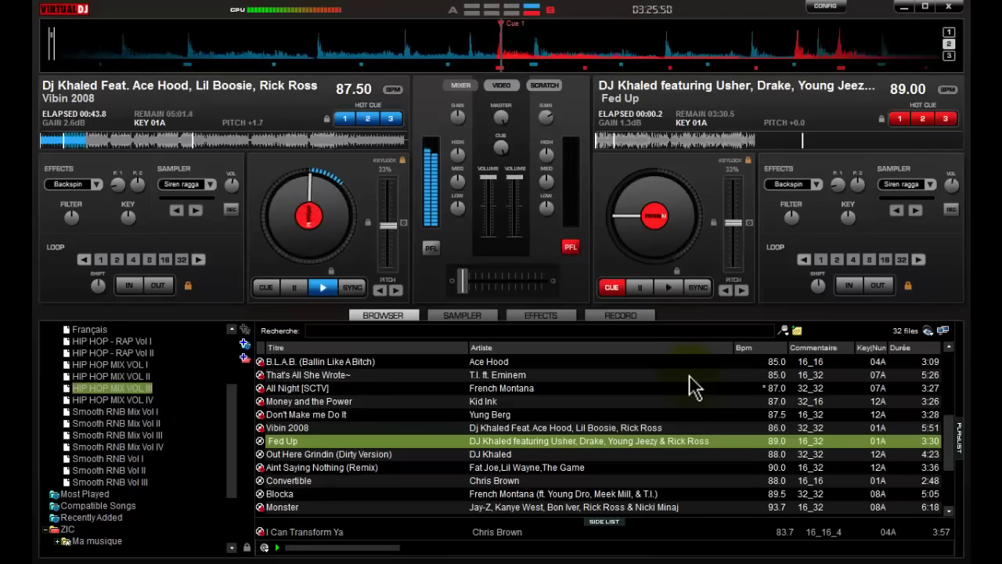
pyautogui.press('l')
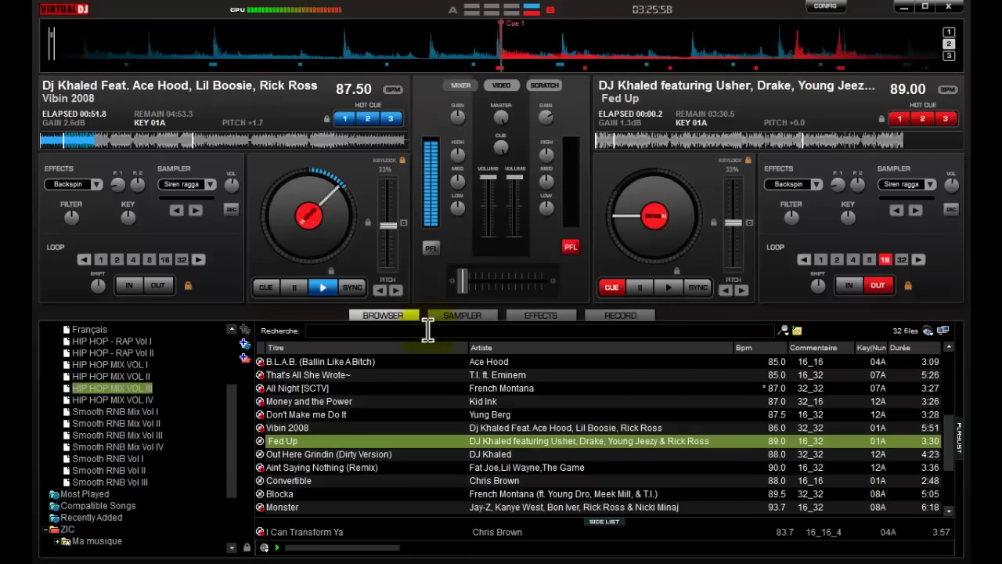
pyautogui.click(352, 288)
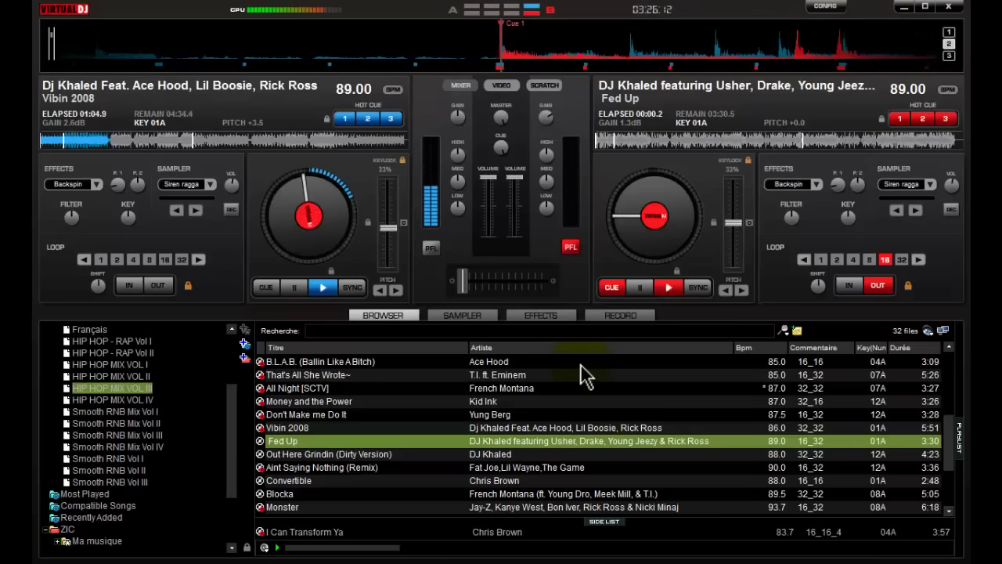
pyautogui.press('space')
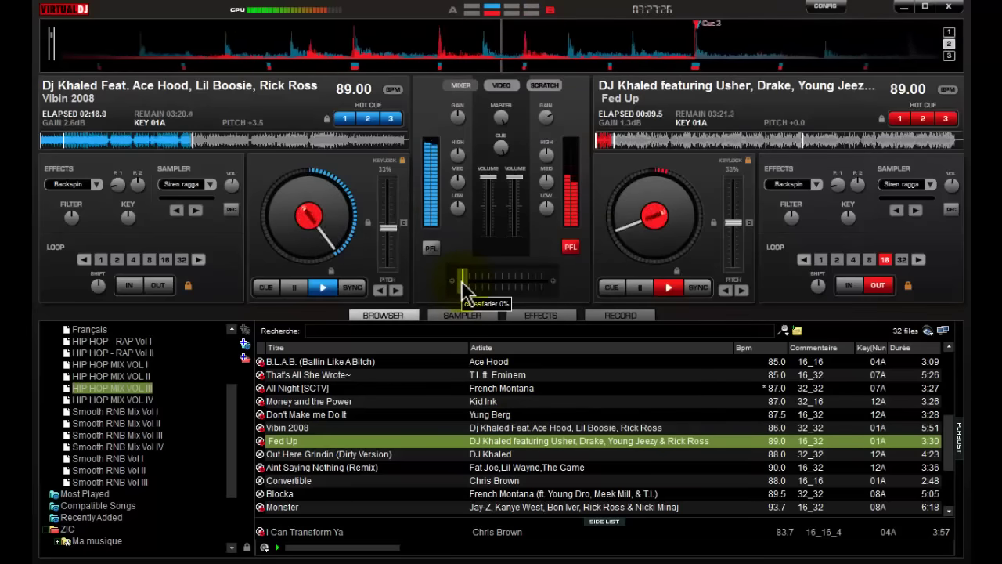
# Step: Crossfade gradually from Vibin 2008 to Fed Up until fully on deck 2, releasing the 16-beat loop
pyautogui.moveTo(463, 292); pyautogui.dragTo(488, 287)
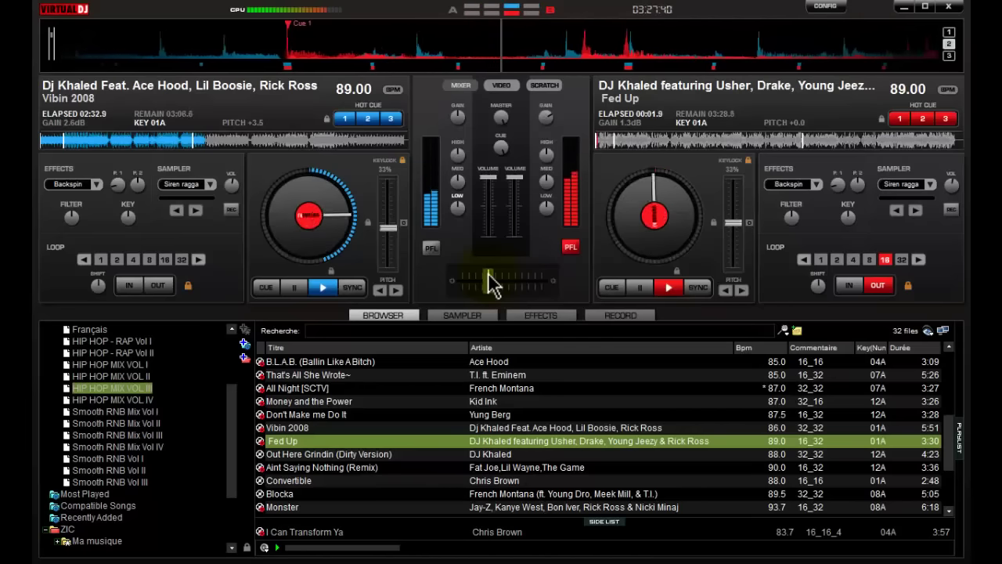
pyautogui.moveTo(488, 274); pyautogui.dragTo(543, 288)
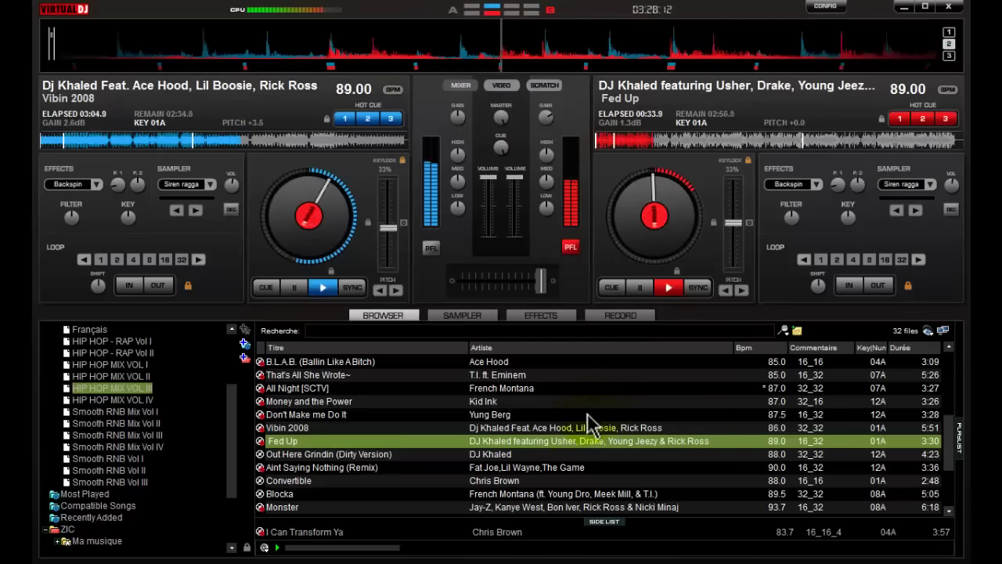
# Step: Load Out Here Grindin (Dirty Version) onto deck 1 at 89.00 BPM and play it from its first hot cue in a 32-beat loop
pyautogui.click(532, 456)
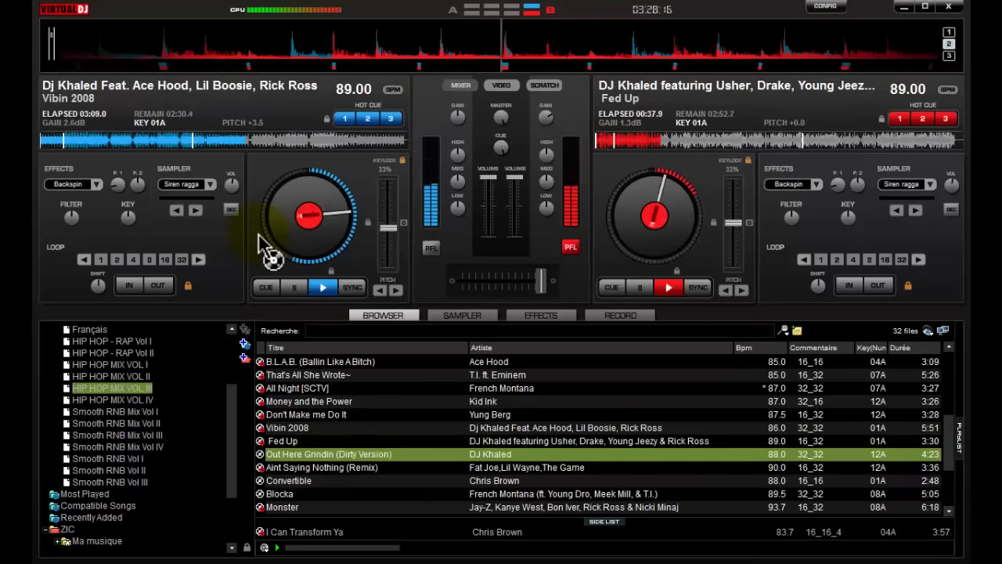
pyautogui.moveTo(266, 249); pyautogui.dragTo(268, 250)
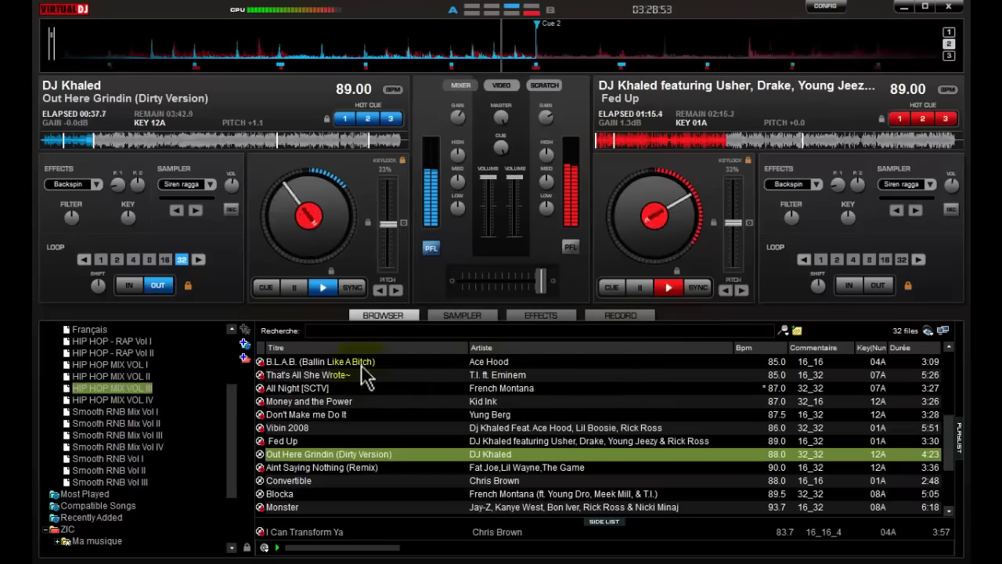
pyautogui.press('1')
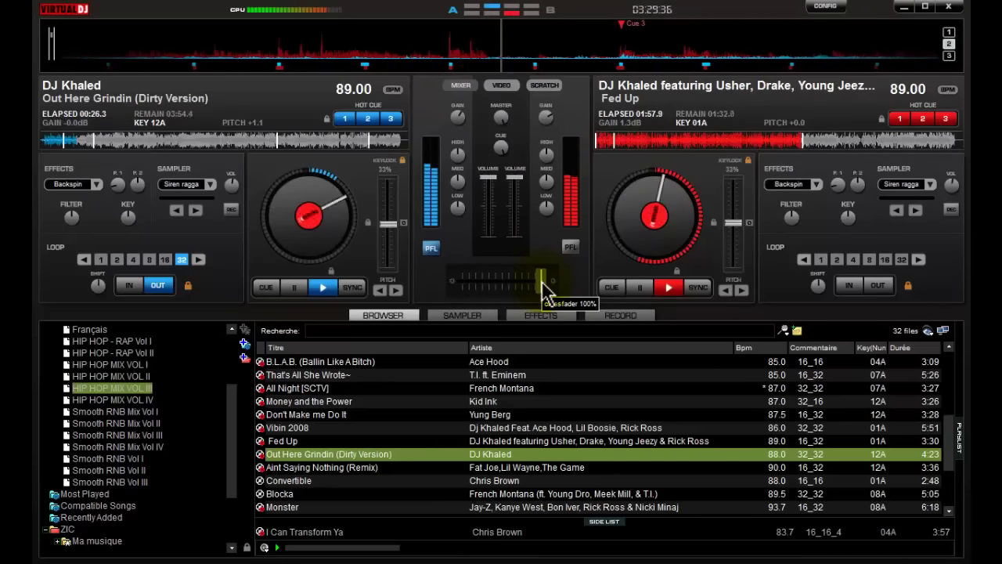
# Step: Crossfade gradually from Fed Up to Out Here Grindin until fully on deck 1, releasing the 32-beat loop
pyautogui.moveTo(546, 291); pyautogui.dragTo(497, 288)
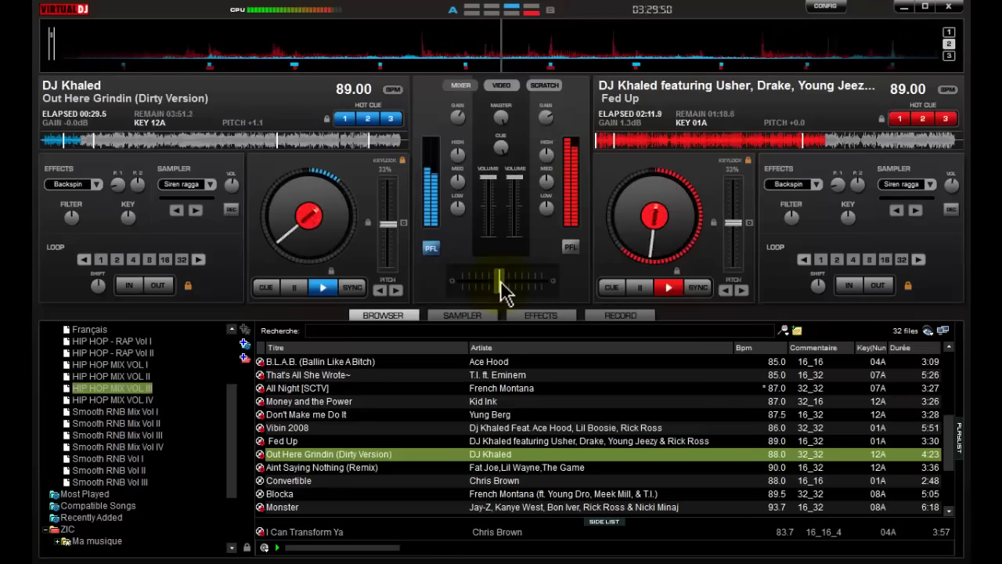
pyautogui.moveTo(502, 281); pyautogui.dragTo(461, 289)
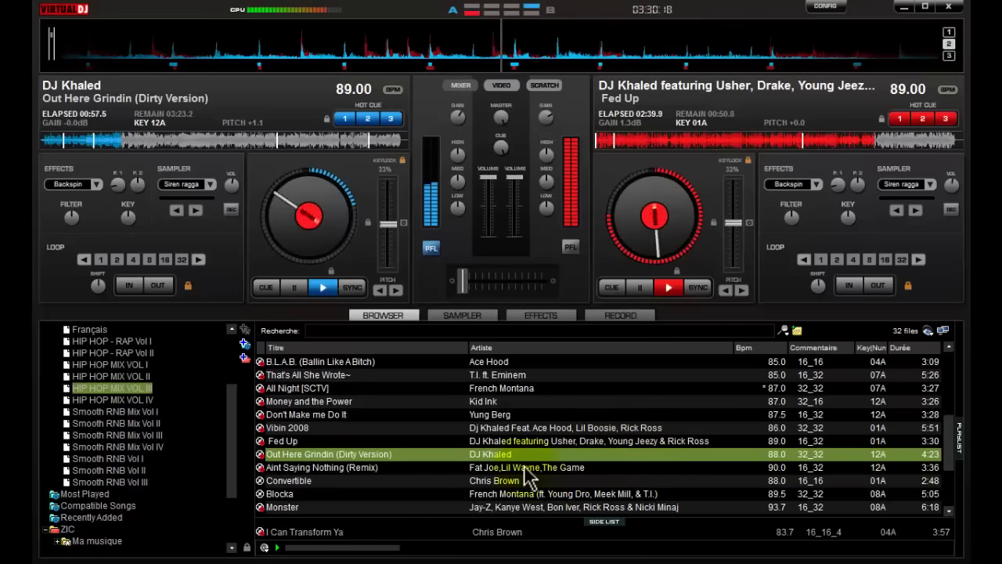
# Step: Load Aint Saying Nothing (Remix) onto deck 2 and start it in a 16-beat loop with Out Here Grindin synced to 90.00 BPM
pyautogui.click(466, 468)
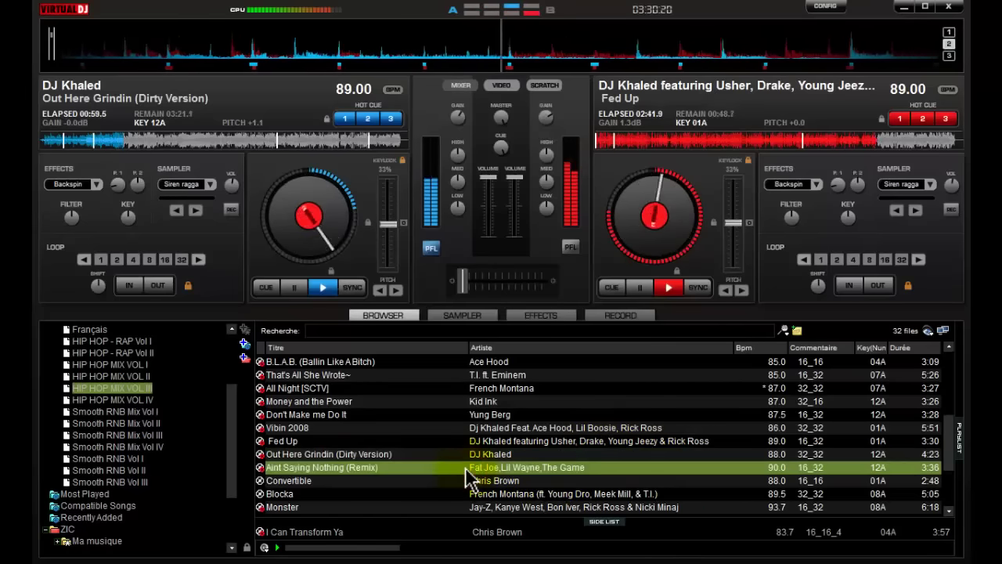
pyautogui.moveTo(466, 474); pyautogui.dragTo(700, 274)
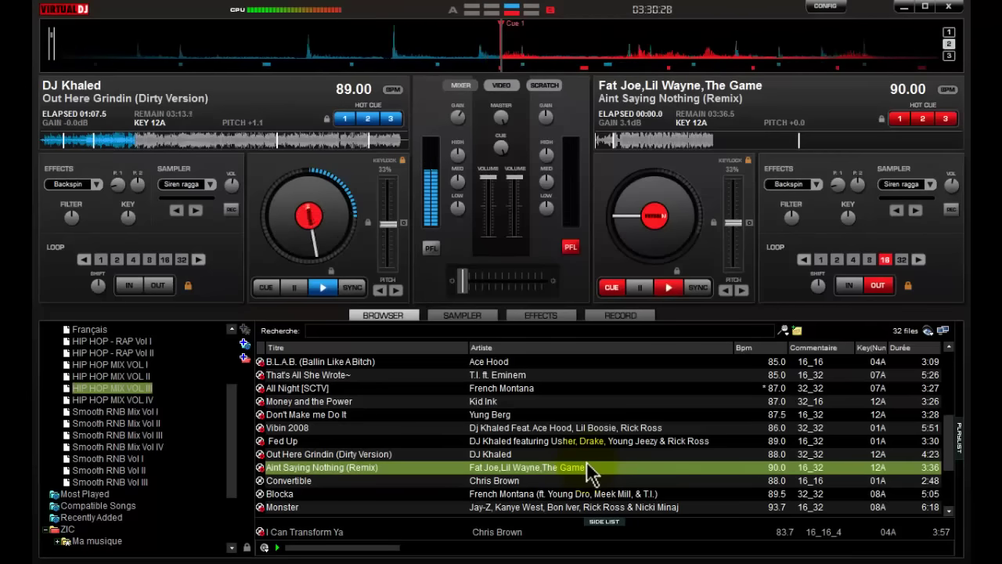
pyautogui.click(352, 286)
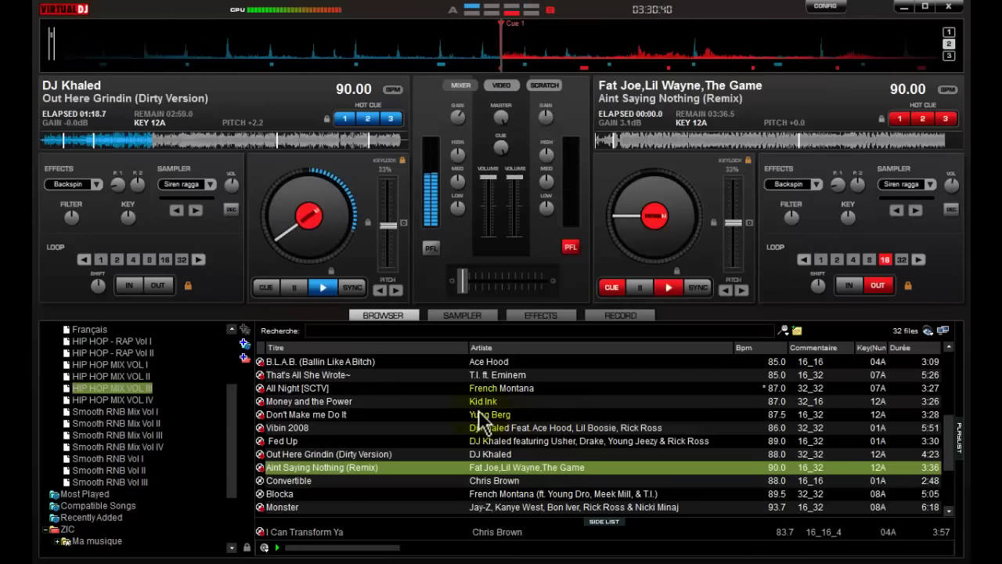
pyautogui.press('space')
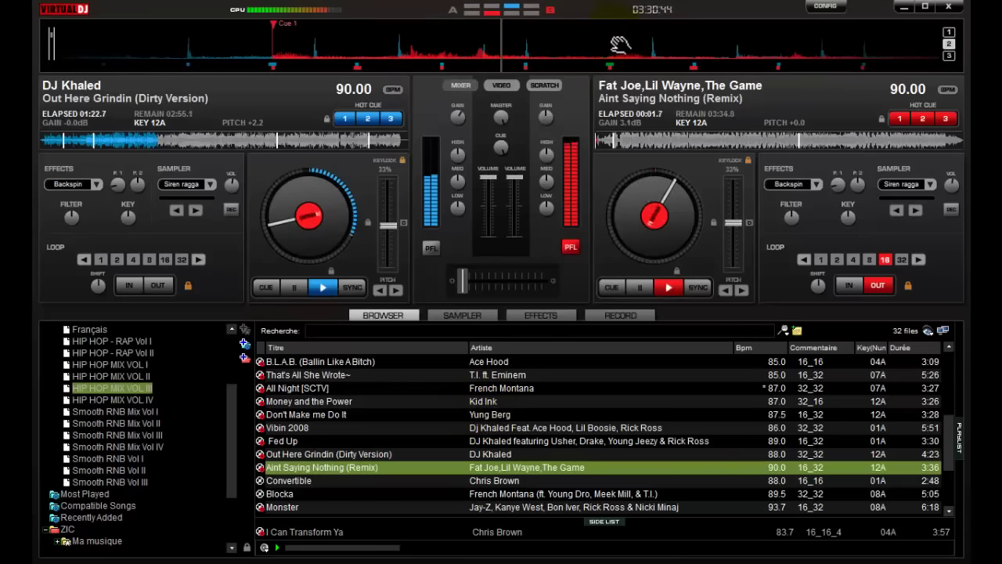
pyautogui.click(654, 287)
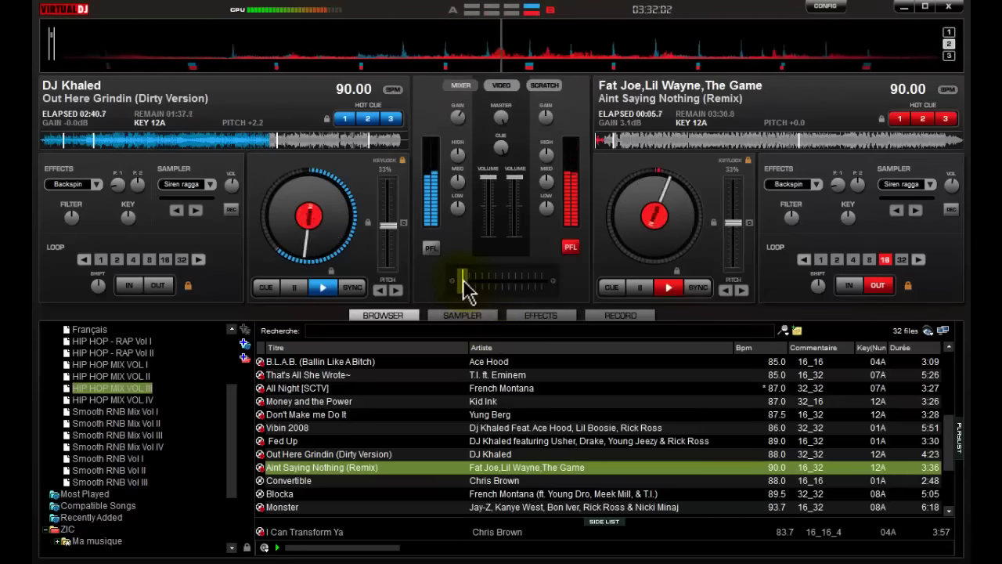
# Step: Crossfade gradually from Out Here Grindin to Aint Saying Nothing until fully on deck 2, releasing the 16-beat loop
pyautogui.moveTo(467, 289)
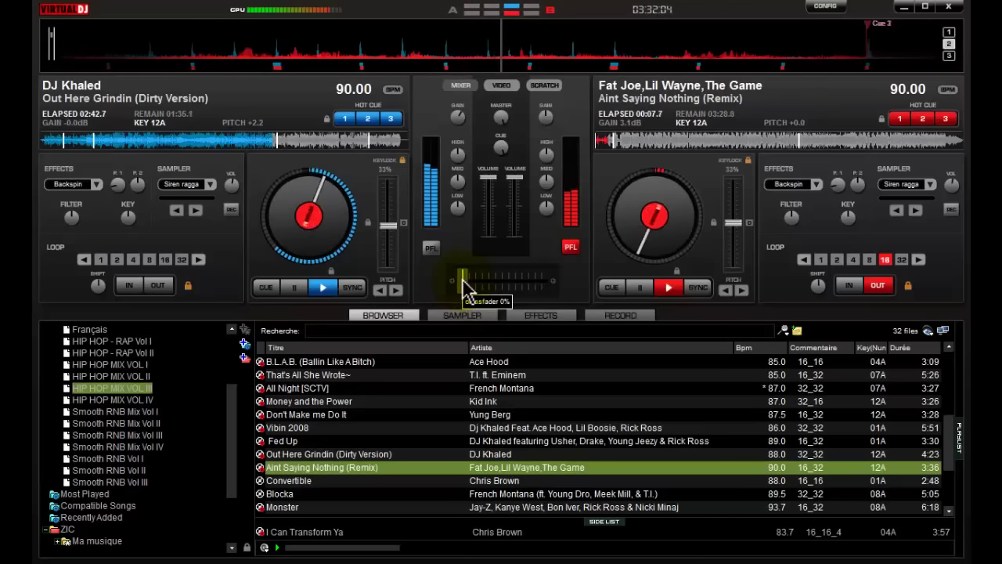
pyautogui.moveTo(467, 289); pyautogui.dragTo(492, 279)
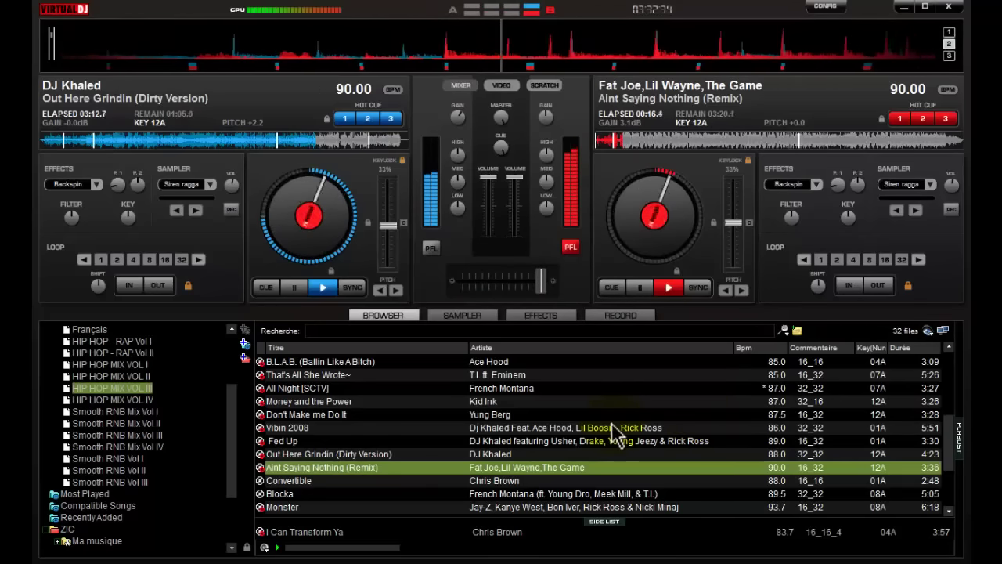
# Step: Load Convertible onto deck 1, sync it to 90.00 BPM and start it in a 16-beat loop
pyautogui.scroll(-1, 615, 433)
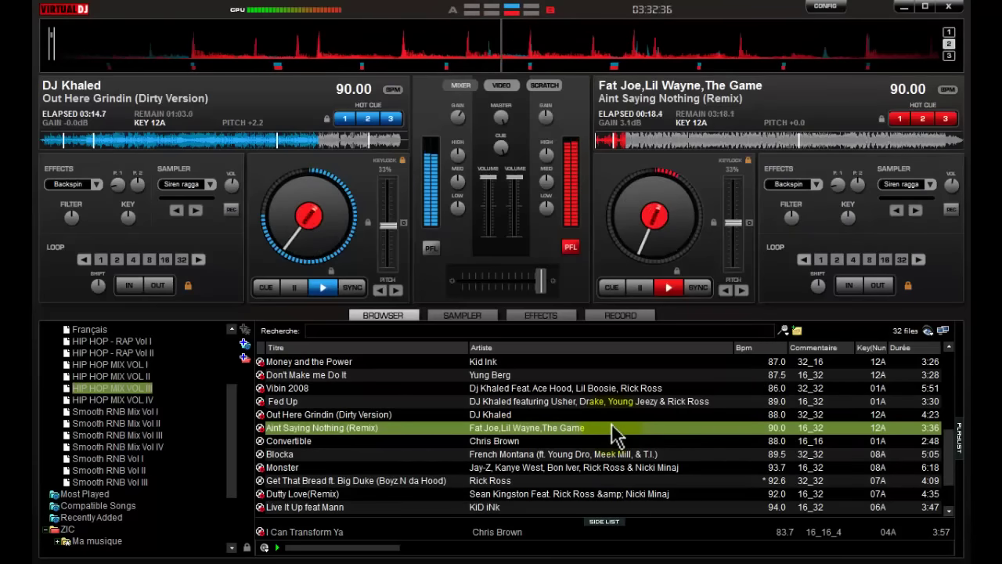
pyautogui.scroll(-1, 619, 433)
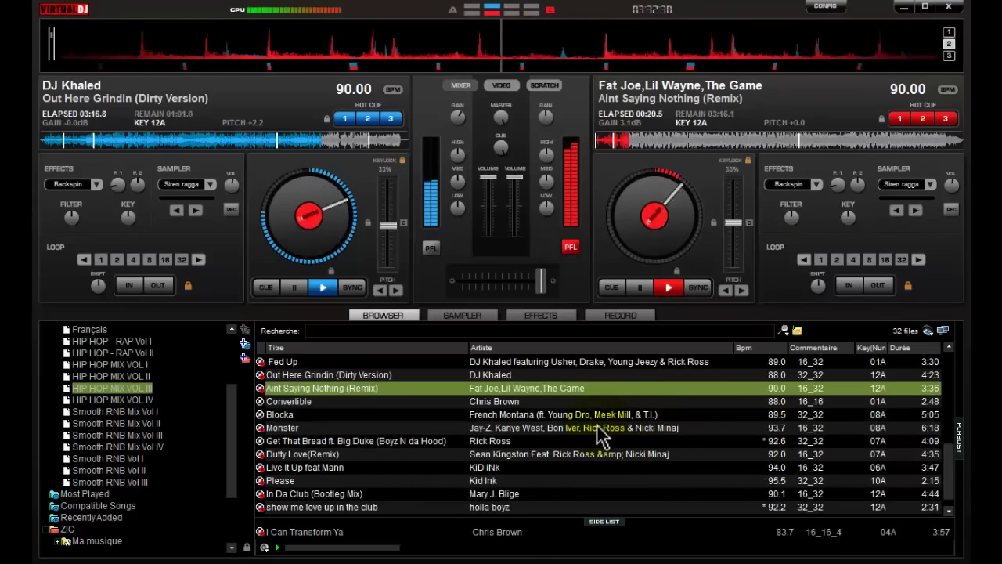
pyautogui.click(511, 403)
pyautogui.moveTo(510, 403); pyautogui.dragTo(364, 273)
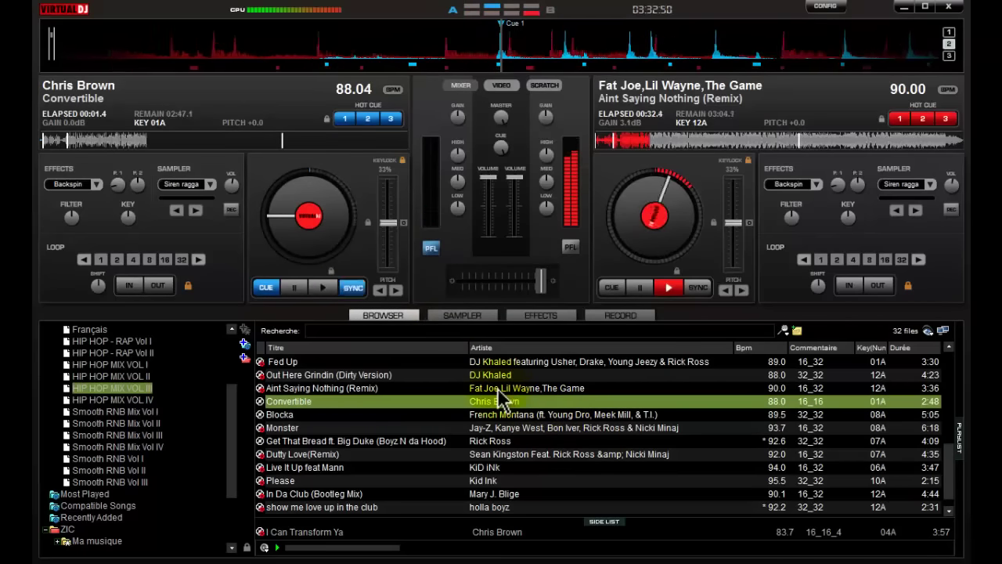
pyautogui.press('s')
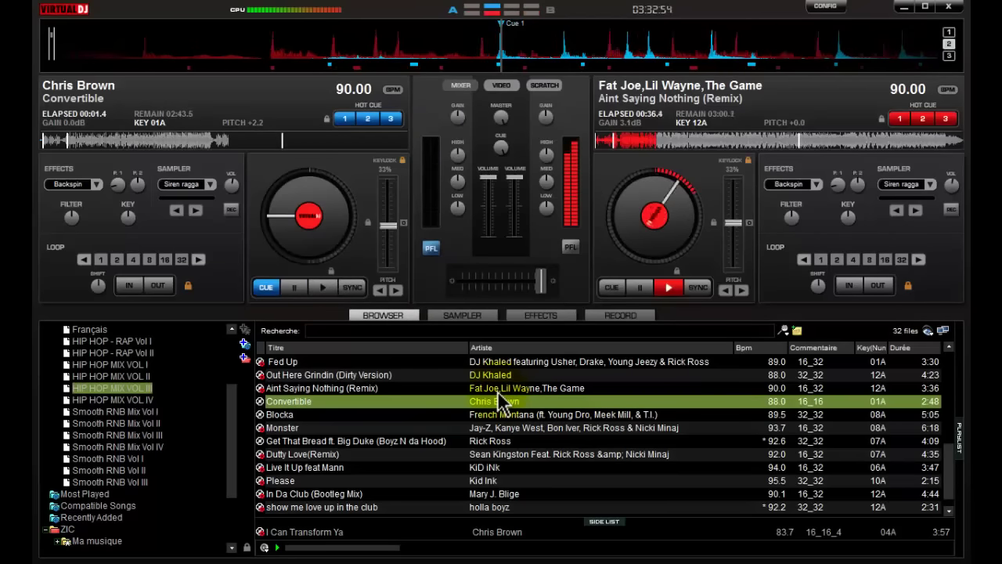
pyautogui.press('l')
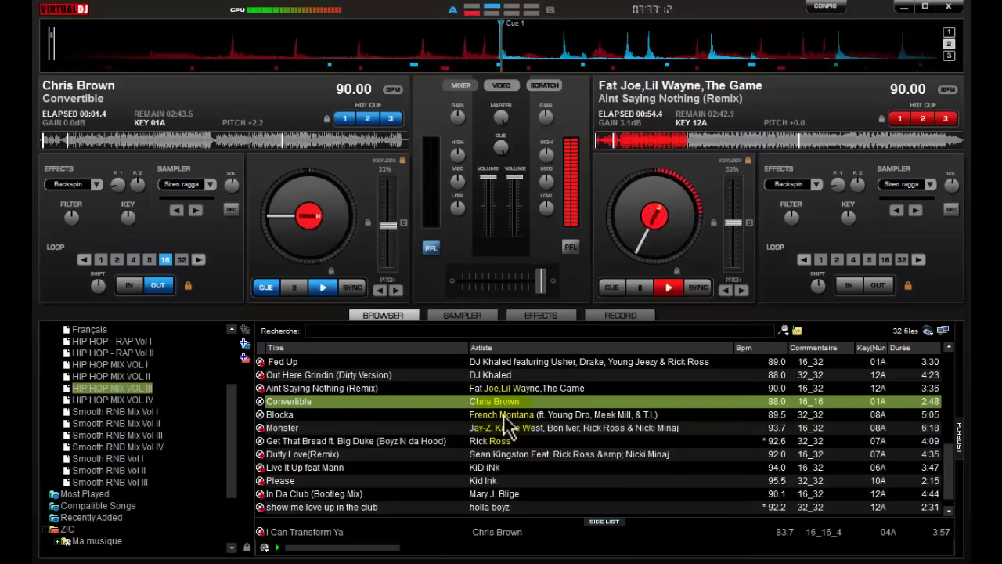
pyautogui.press('space')
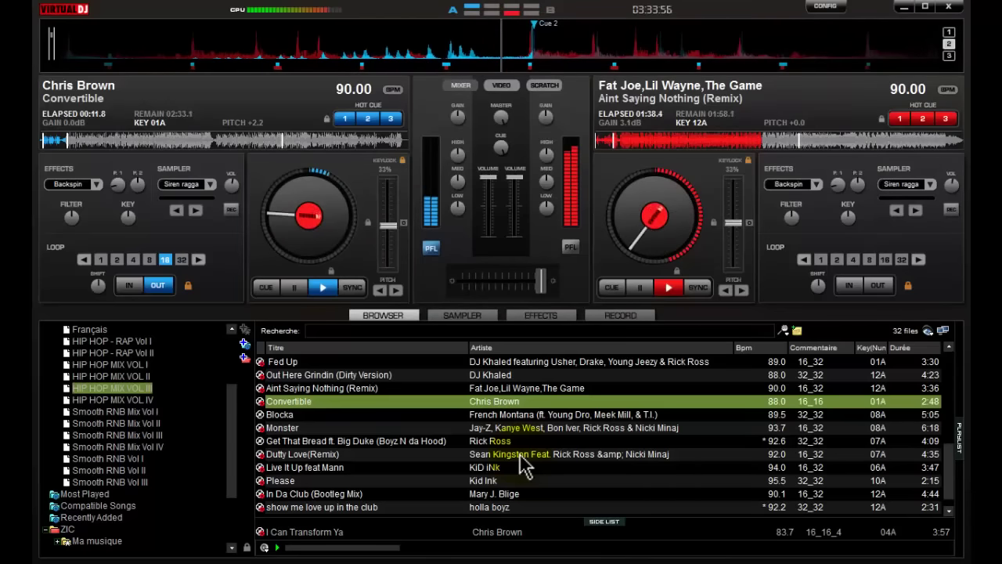
# Step: Restart Convertible from its first hot cue and crossfade gradually from Aint Saying Nothing until fully on deck 1, releasing the 16-beat loop
pyautogui.press('1')
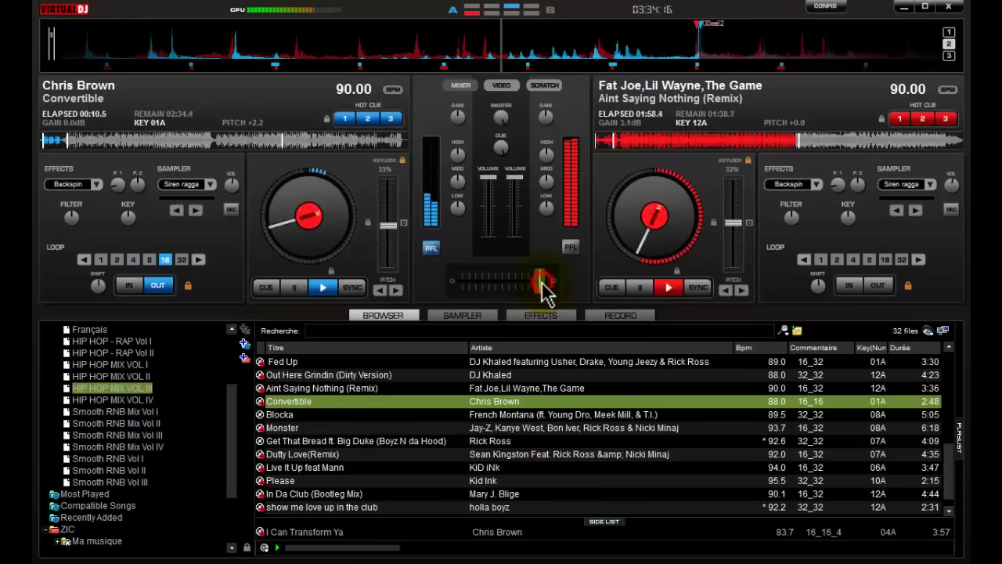
pyautogui.moveTo(546, 293); pyautogui.dragTo(512, 287)
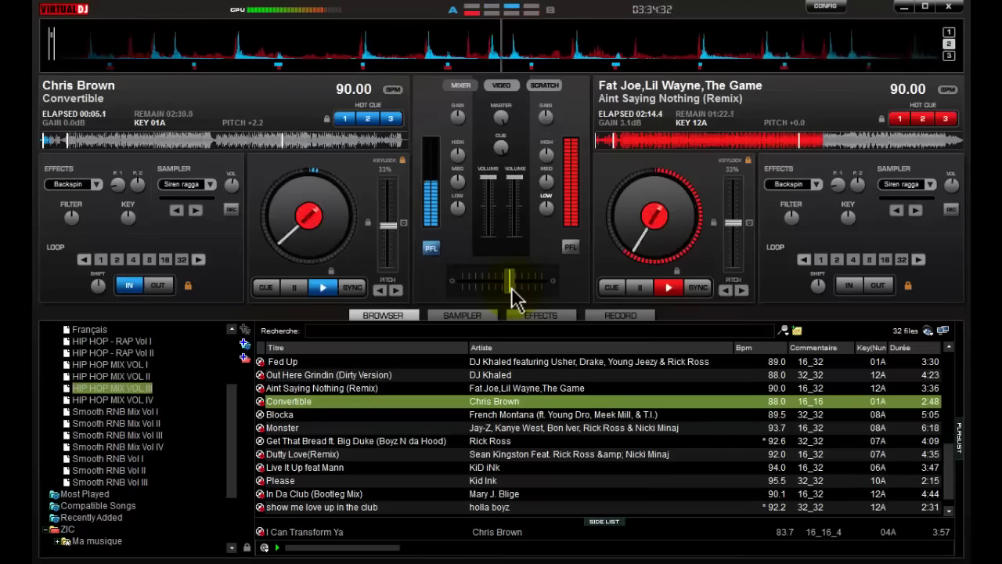
pyautogui.moveTo(511, 290); pyautogui.dragTo(505, 290)
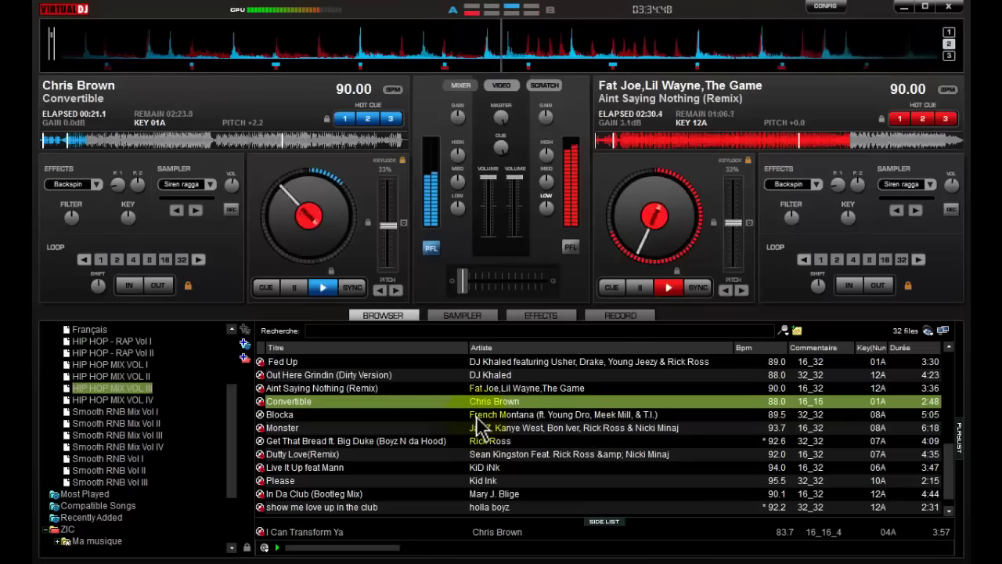
# Step: Load Blocka onto deck 2 with a 32-beat loop and sync it to 90.00 BPM
pyautogui.moveTo(475, 416); pyautogui.dragTo(682, 254)
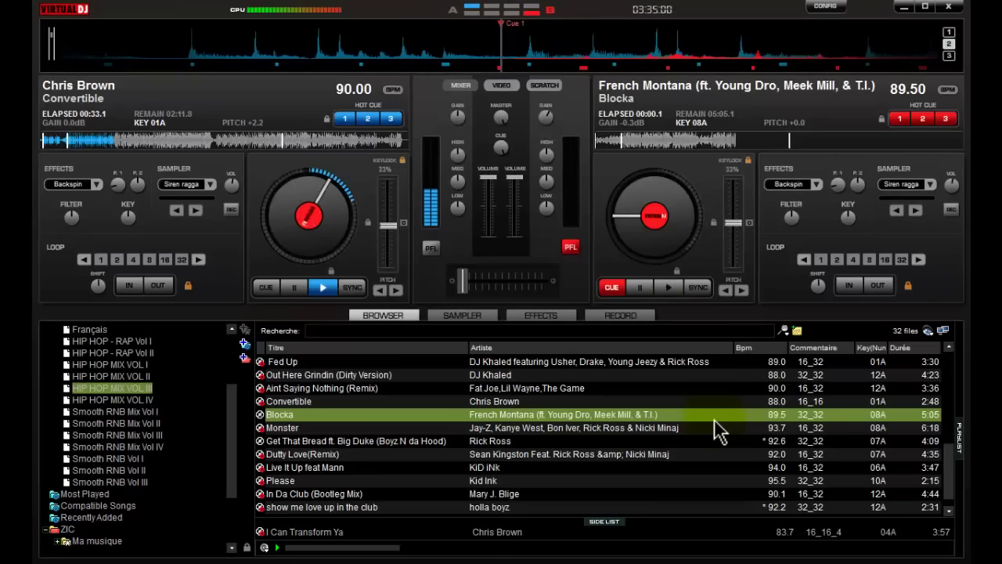
pyautogui.press('l')
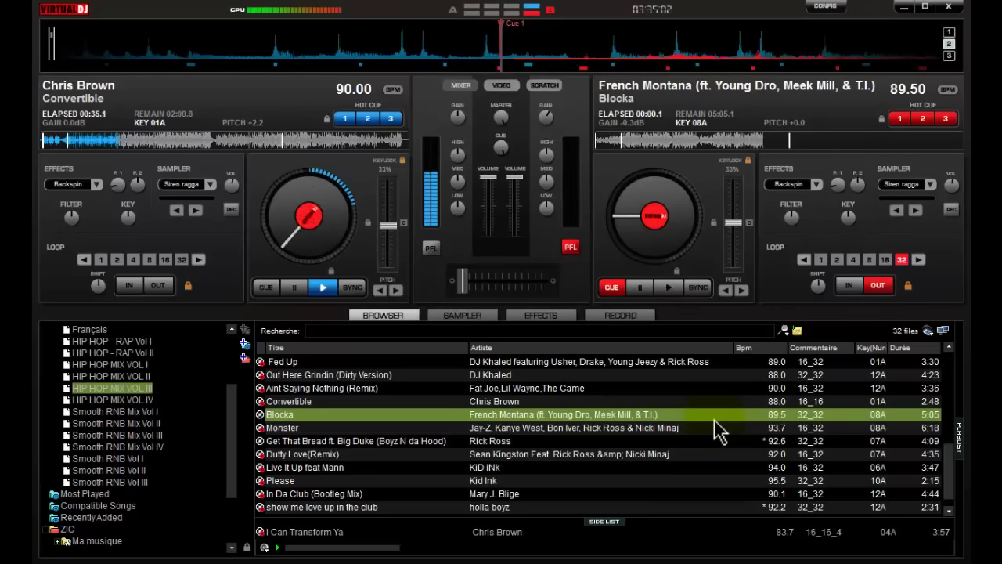
pyautogui.press('s')
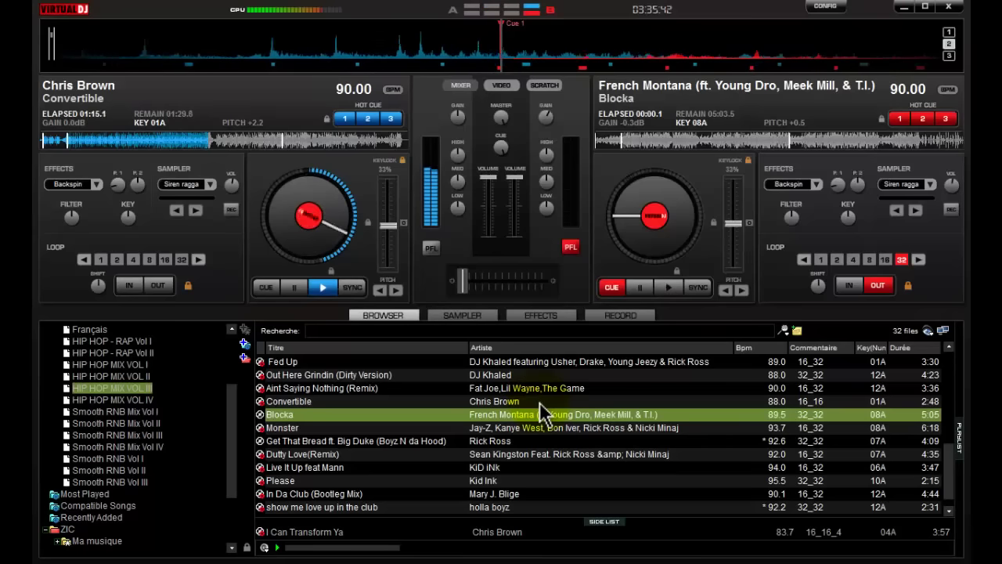
# Step: Play Blocka from its first hot cue and crossfade gradually from Convertible until fully on deck 2, releasing the 32-beat loop
pyautogui.press('space')
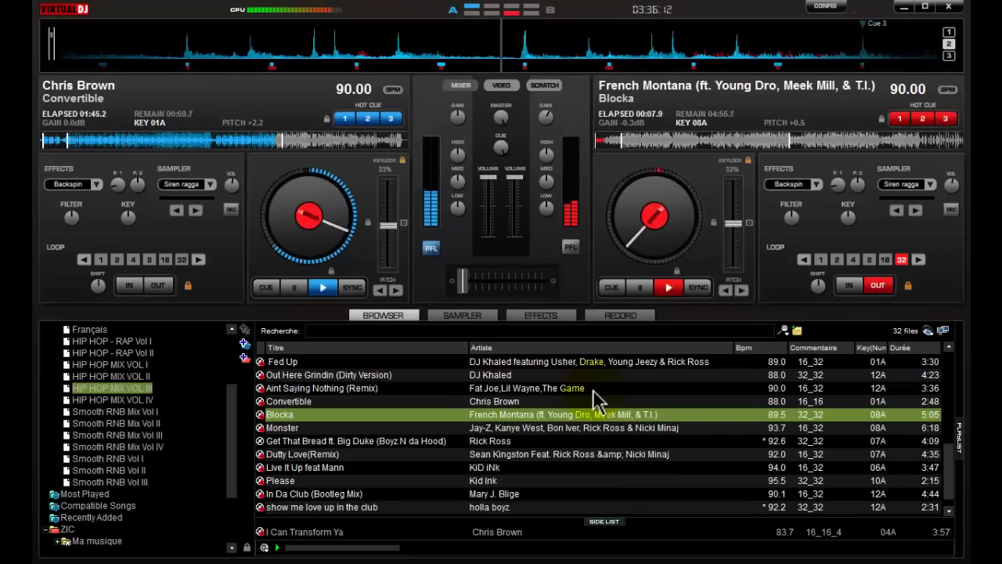
pyautogui.click(899, 118)
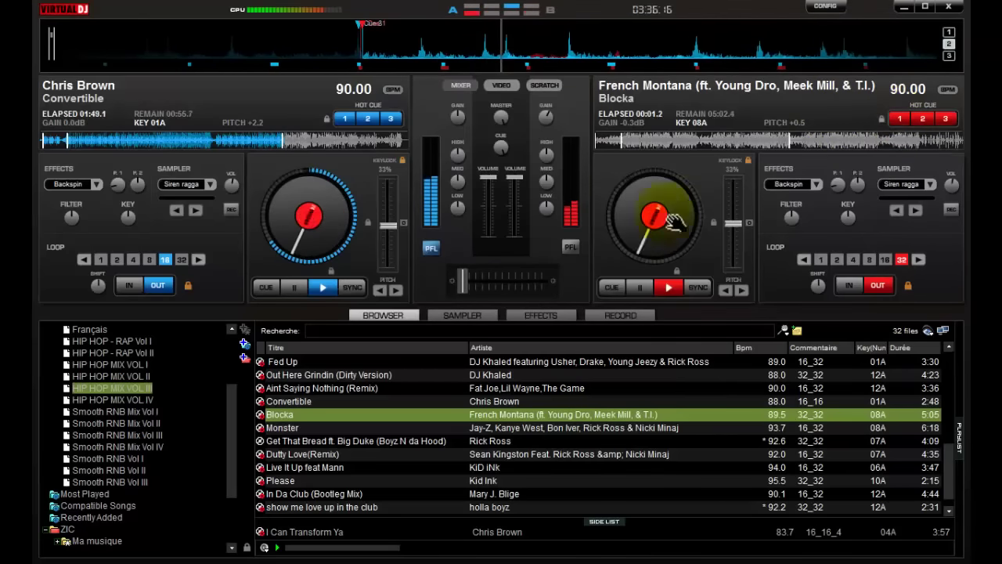
pyautogui.moveTo(458, 282); pyautogui.dragTo(542, 288)
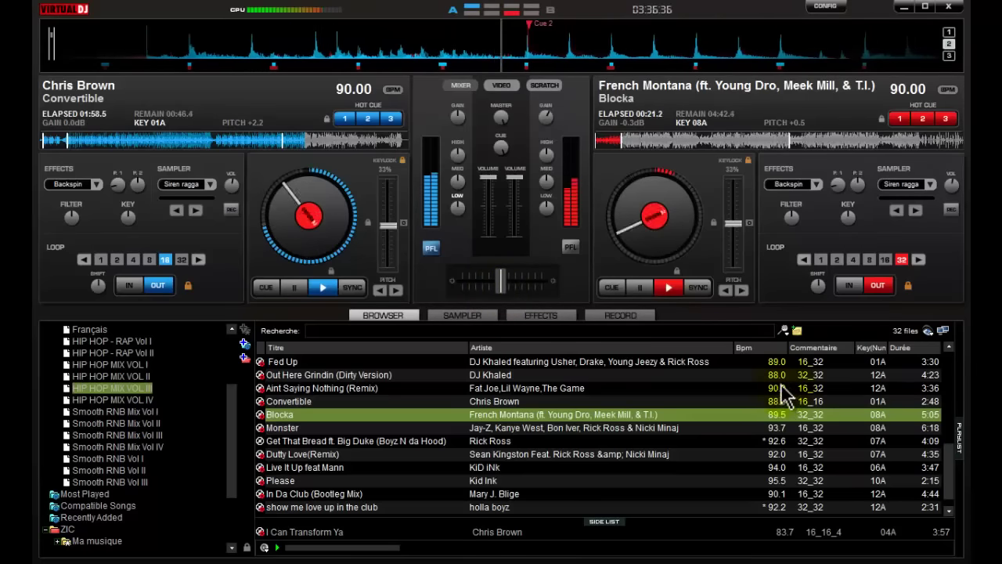
# Step: Load Monster onto deck 1 in a 16-beat loop and sync Blocka on deck 2 to 93.70 BPM
pyautogui.scroll(-1, 789, 395)
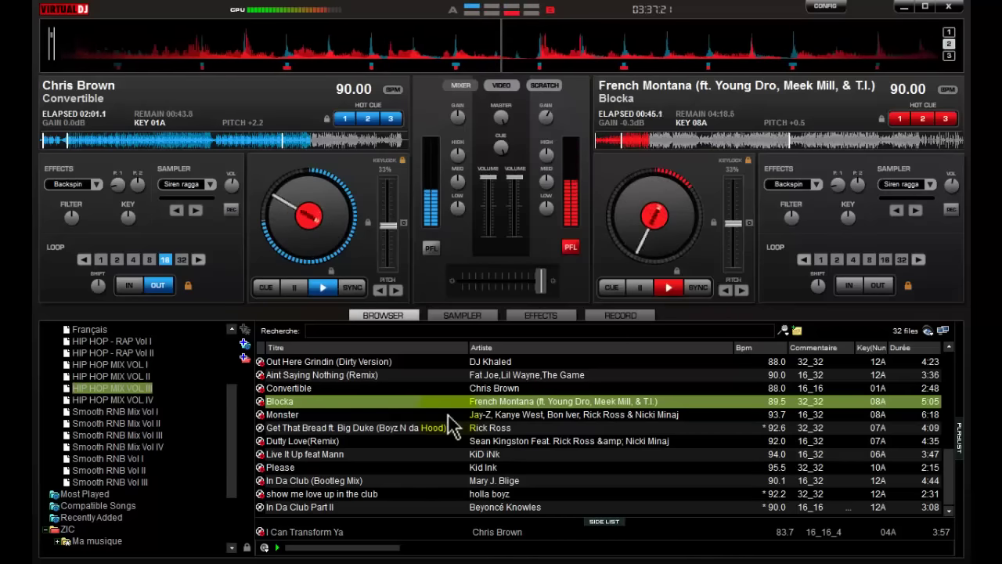
pyautogui.moveTo(451, 415); pyautogui.dragTo(290, 267)
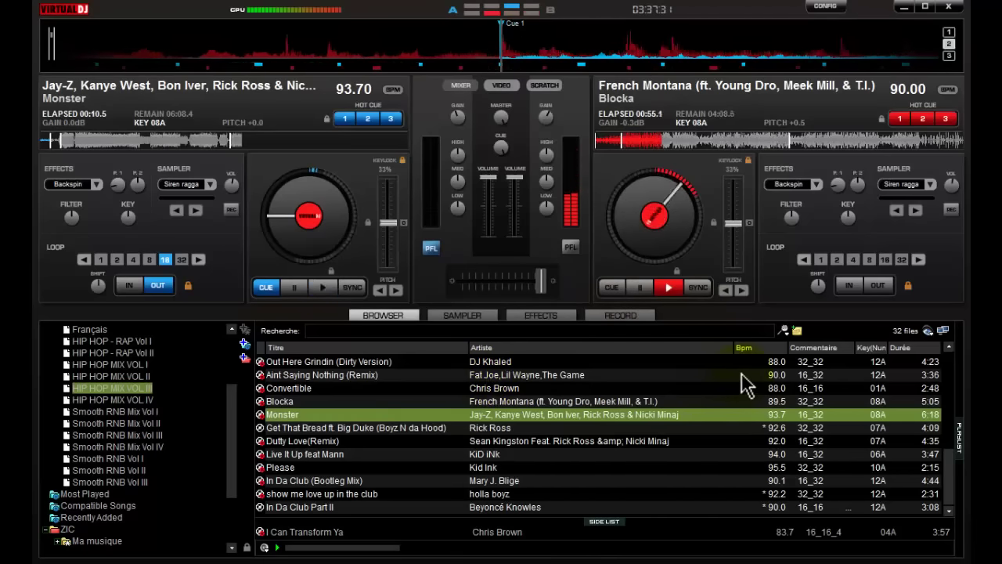
pyautogui.click(698, 288)
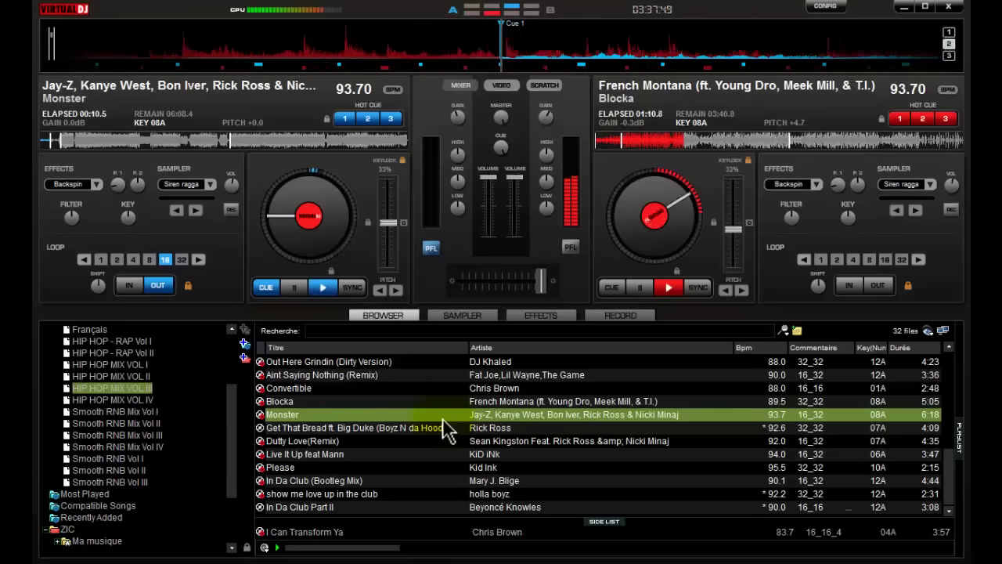
# Step: Play Monster on deck 1 from its first hot cue and raise its gain to 3.5 dB
pyautogui.press('space')
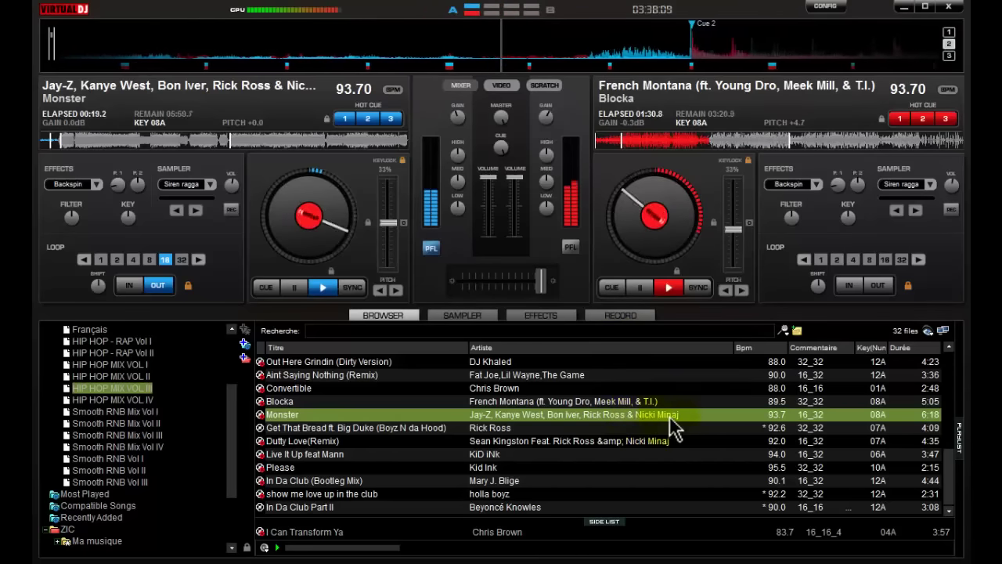
pyautogui.press('1')
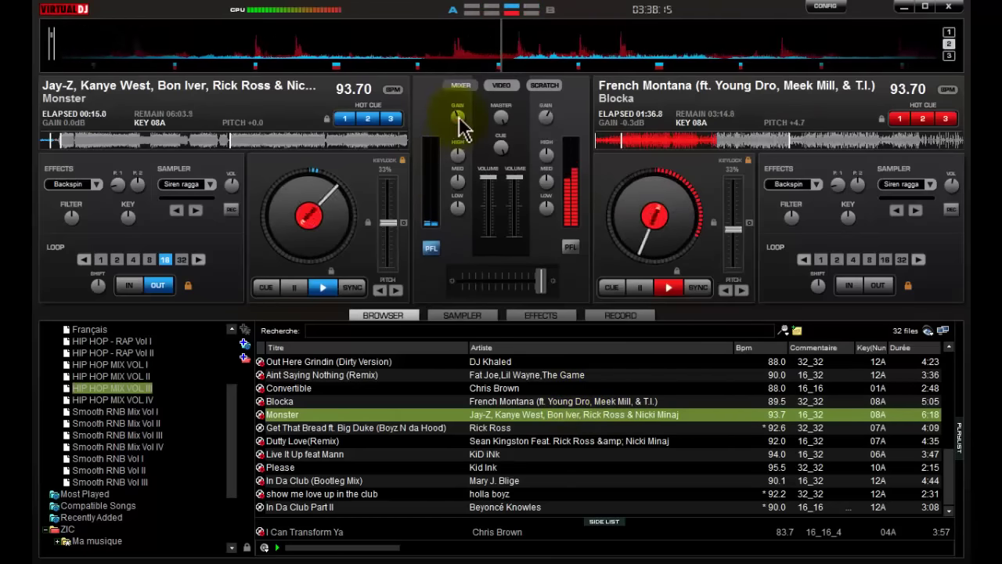
pyautogui.scroll(4, 461, 125)
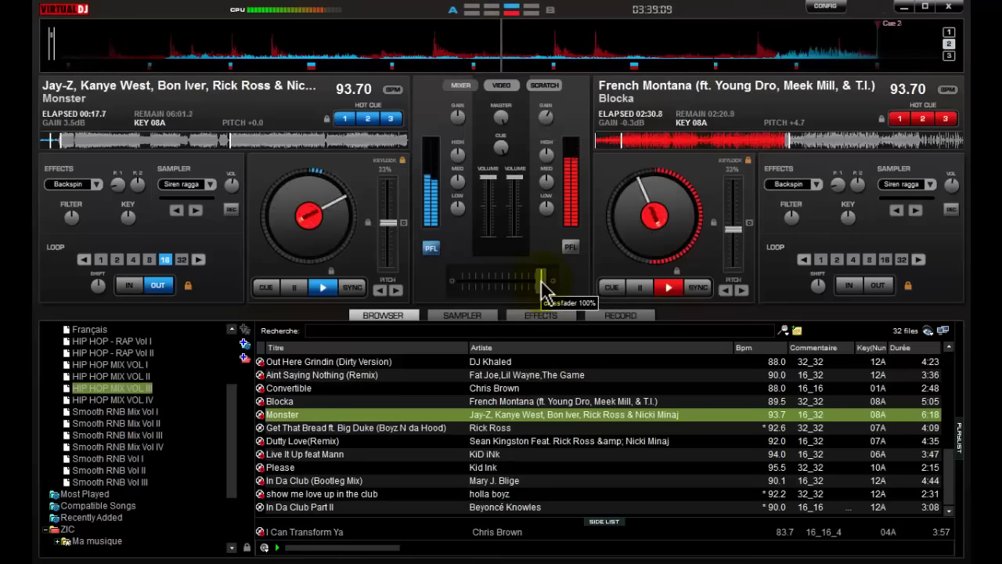
# Step: Crossfade gradually from Blocka to Monster until fully on deck 1, releasing Monster's 16-beat loop
pyautogui.moveTo(541, 284); pyautogui.dragTo(517, 283)
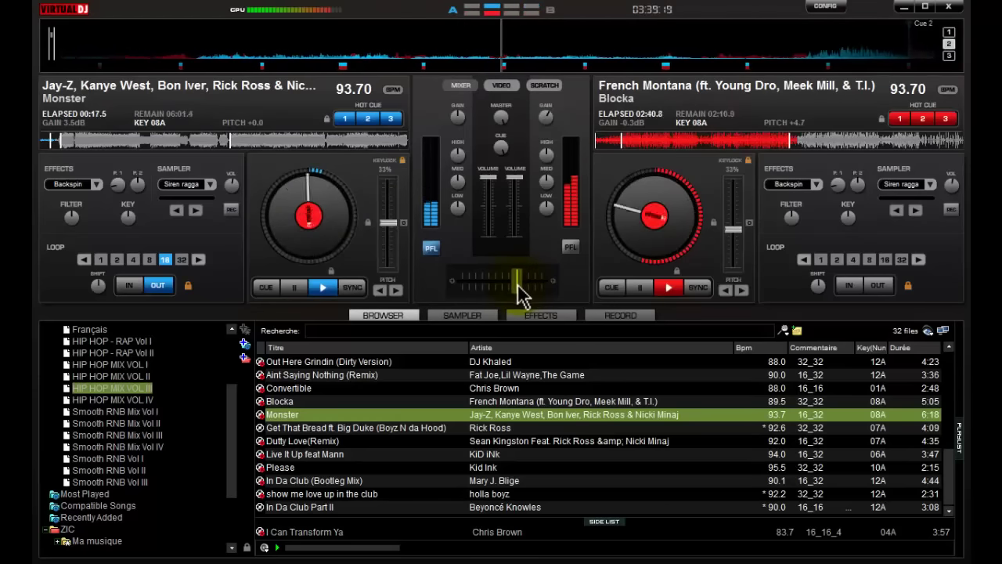
pyautogui.moveTo(518, 284); pyautogui.dragTo(514, 285)
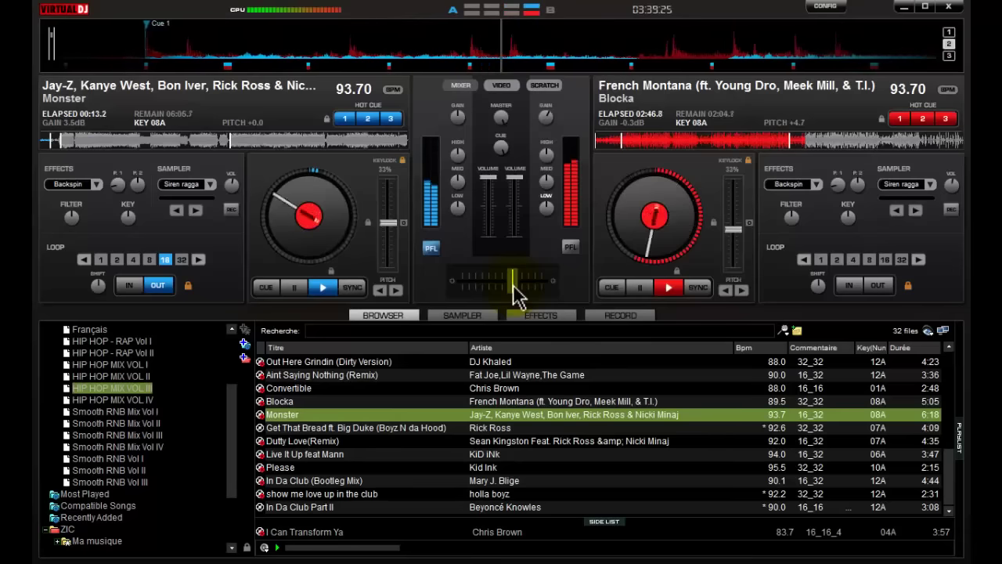
pyautogui.press('l')
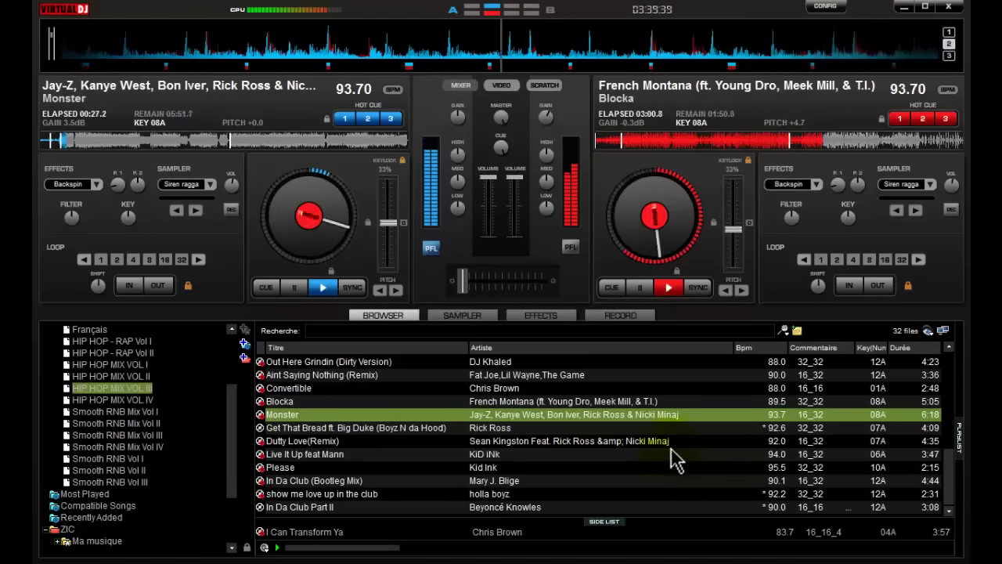
# Step: Load Get That Bread onto deck 2, sync it to 93.70 BPM and set a 32-beat loop
pyautogui.click(467, 430)
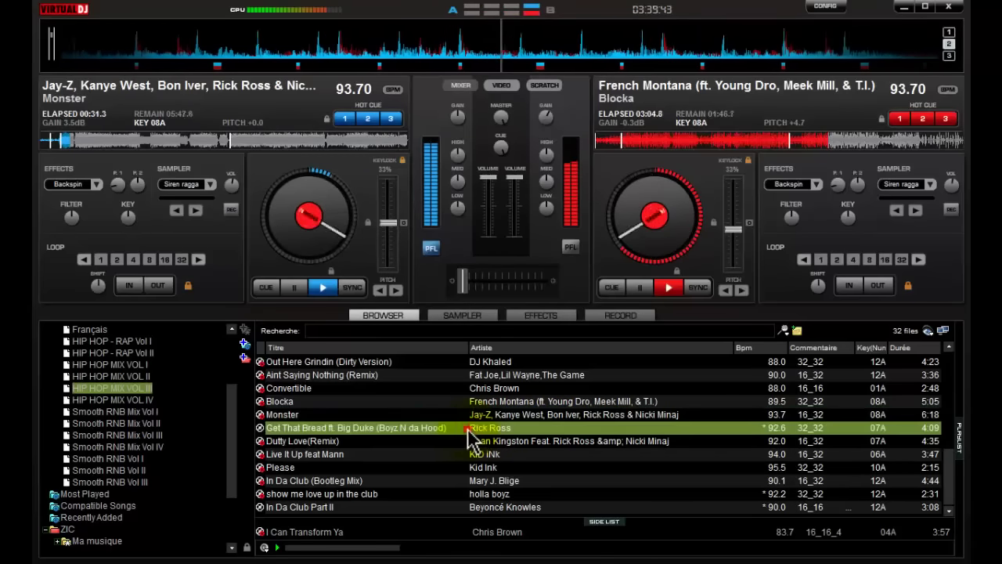
pyautogui.moveTo(675, 227); pyautogui.dragTo(675, 229)
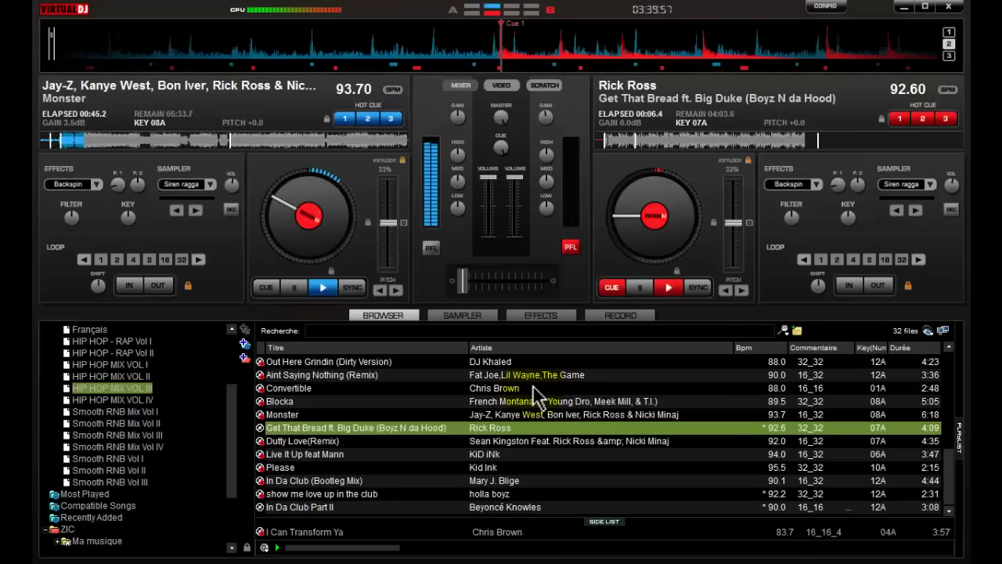
pyautogui.click(702, 292)
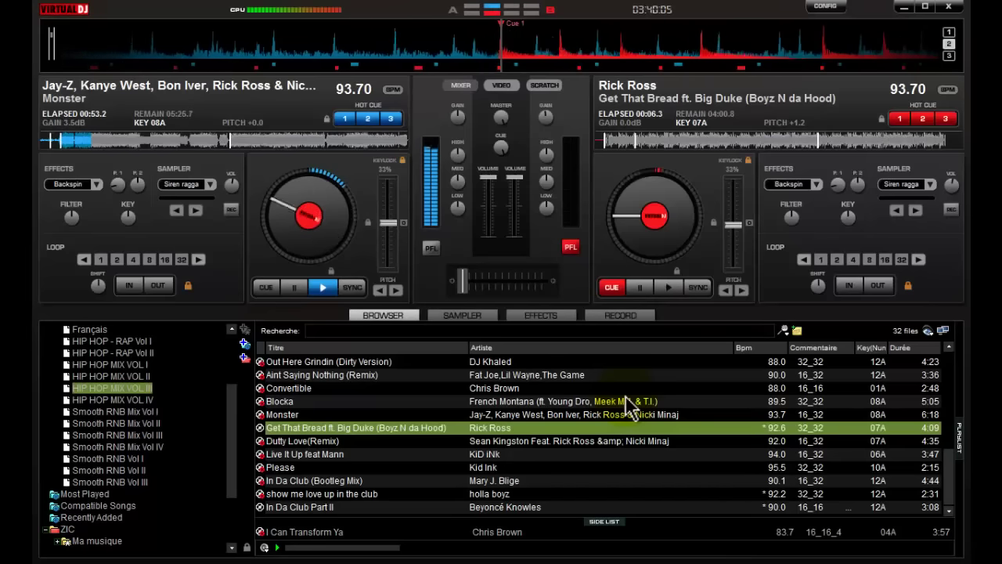
pyautogui.press('l')
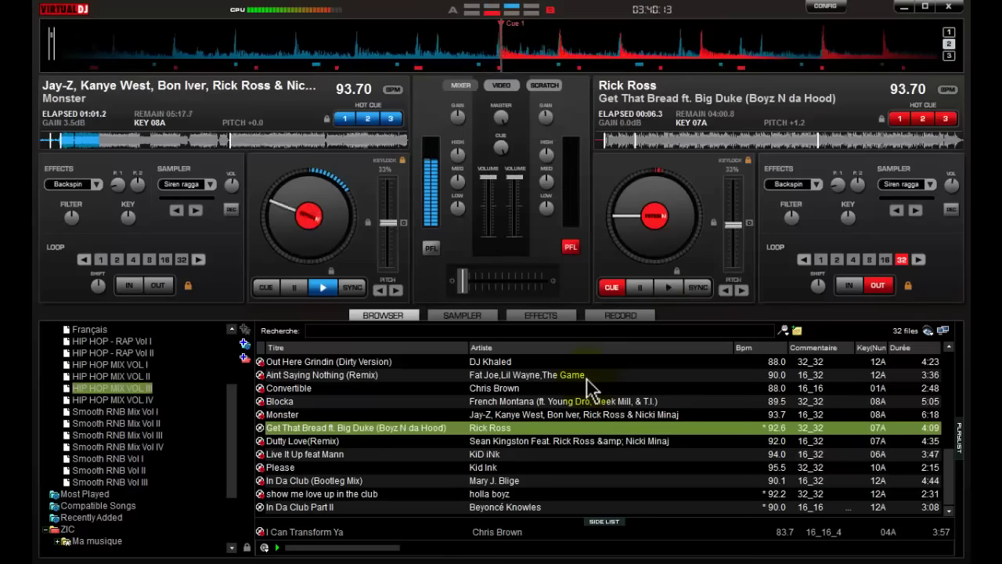
# Step: Play Get That Bread from its first hot cue and crossfade gradually from Monster until fully on deck 2, releasing the 32-beat loop
pyautogui.press('space')
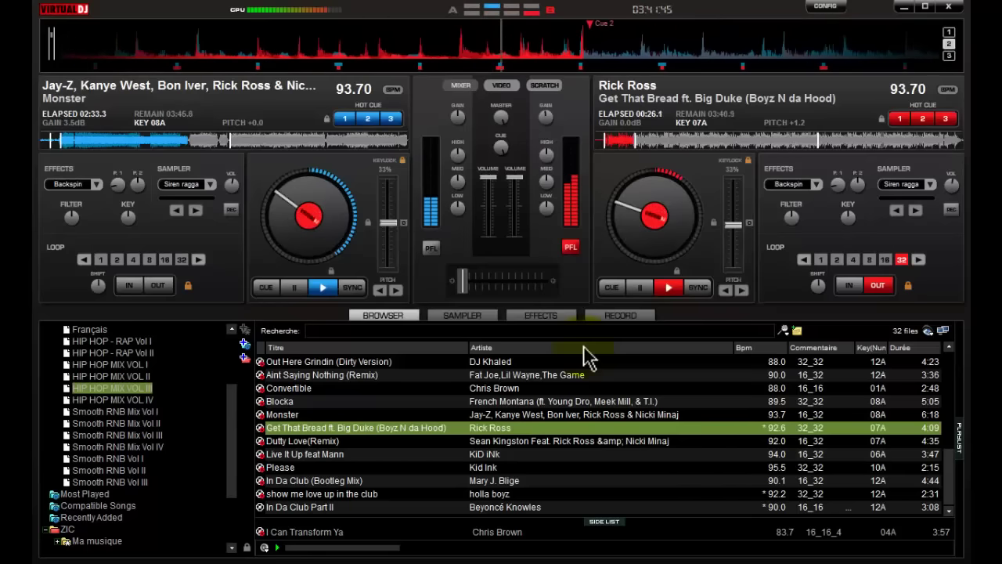
pyautogui.press('1')
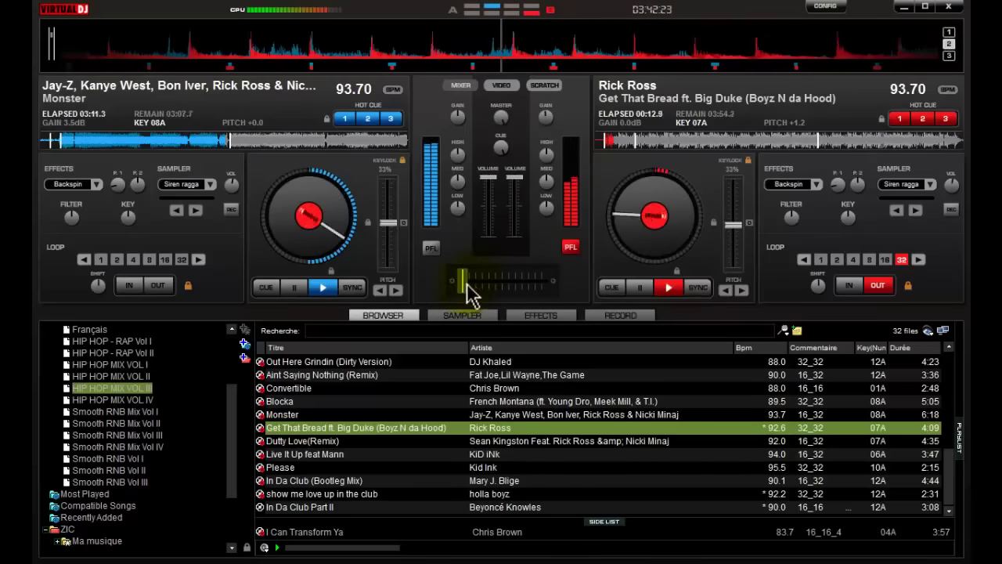
pyautogui.moveTo(463, 282); pyautogui.dragTo(502, 275)
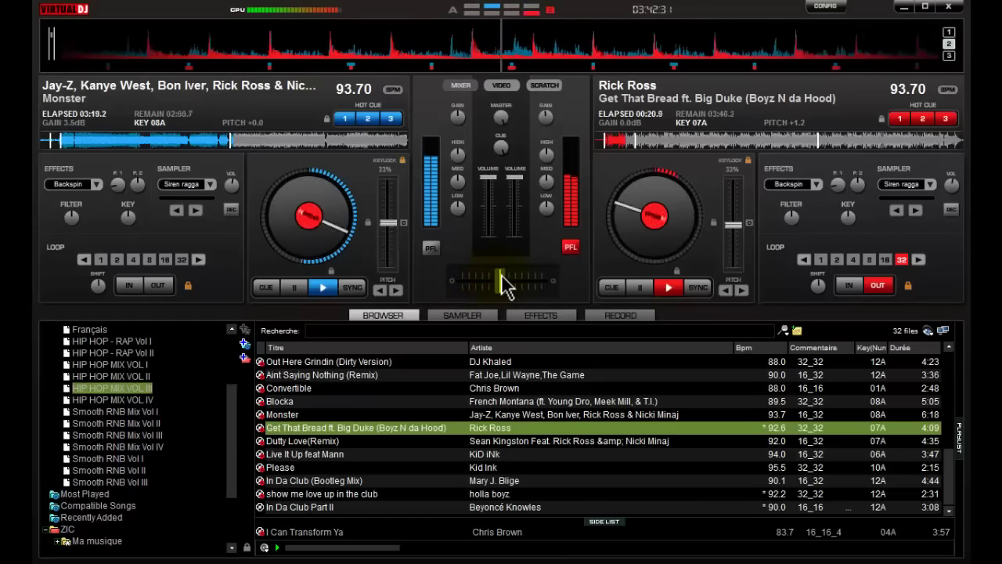
pyautogui.moveTo(502, 283); pyautogui.dragTo(542, 288)
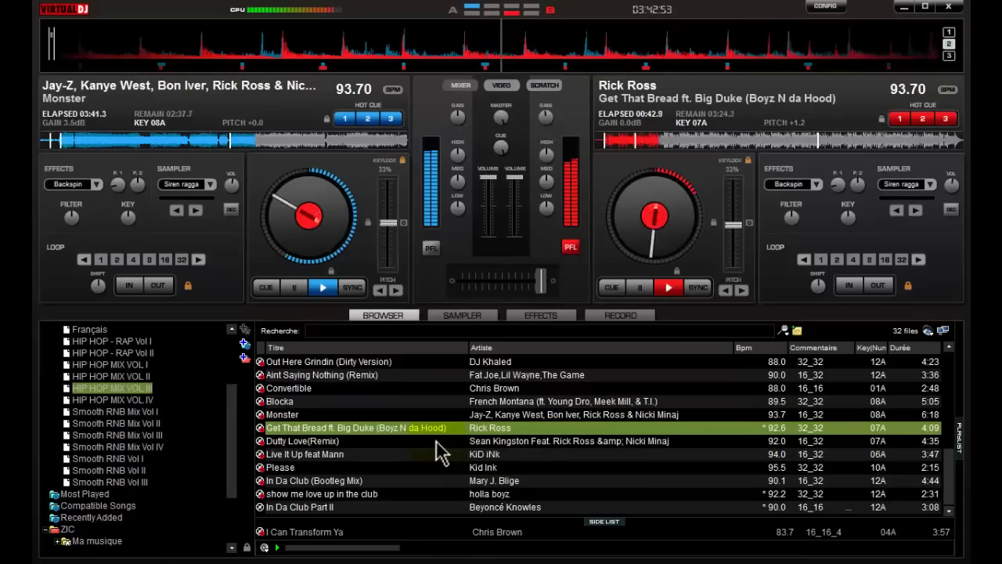
# Step: Load Dutty Love(Remix) onto deck 1, sync it to 93.70 BPM and set a 16-beat loop
pyautogui.moveTo(436, 441); pyautogui.dragTo(289, 254)
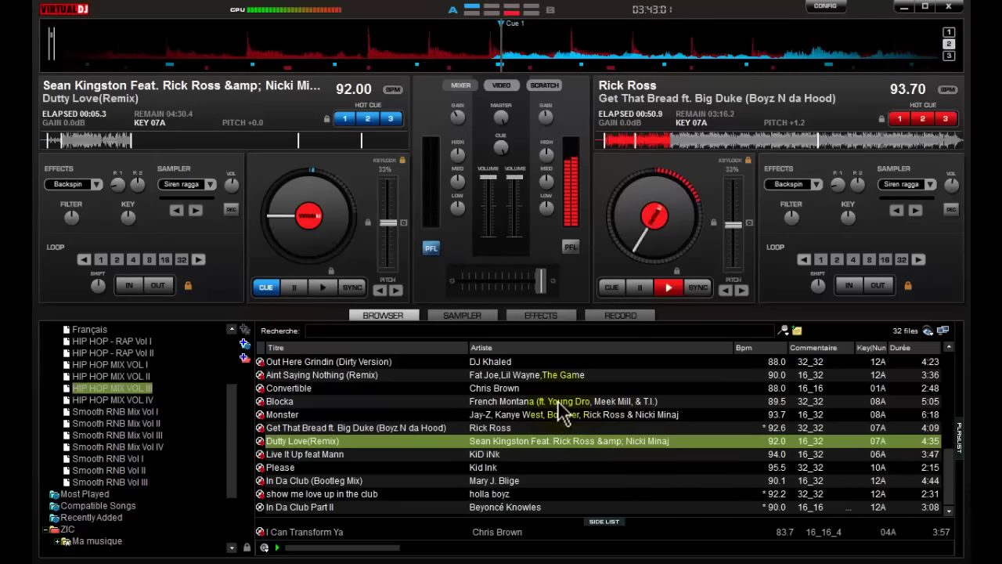
pyautogui.press('s')
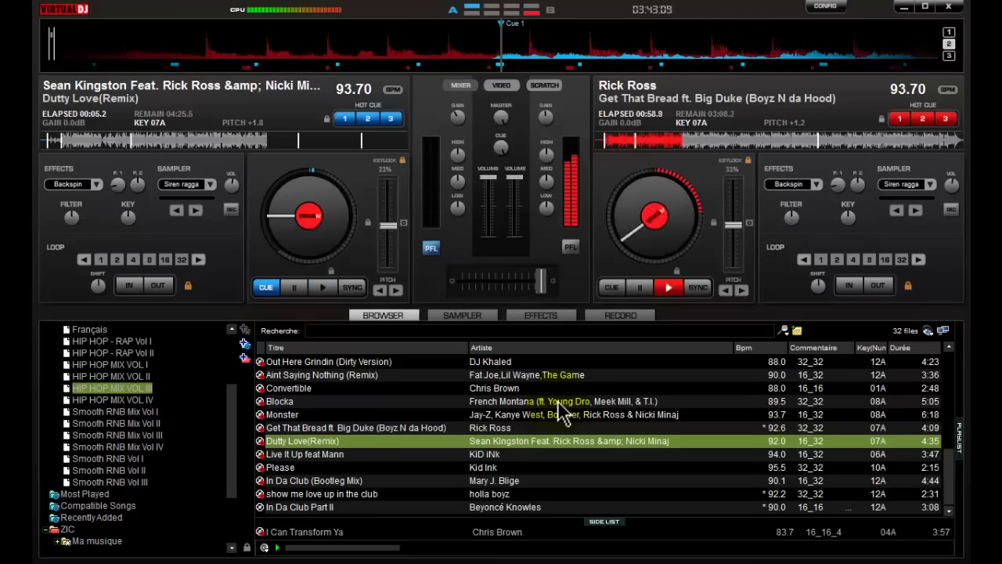
pyautogui.press('l')
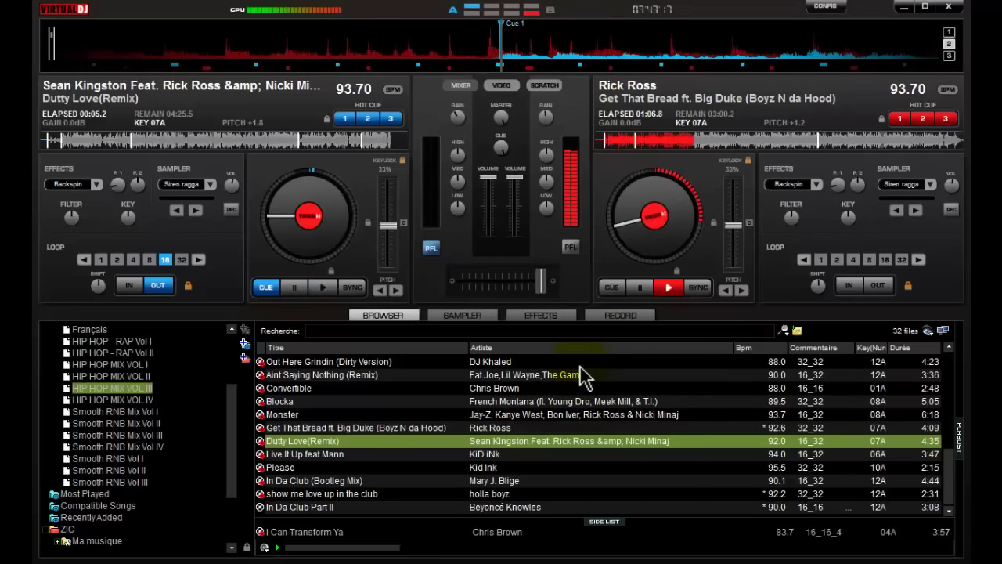
# Step: Play Dutty Love(Remix) on deck 1 and raise its gain to 5.1 dB
pyautogui.press('space')
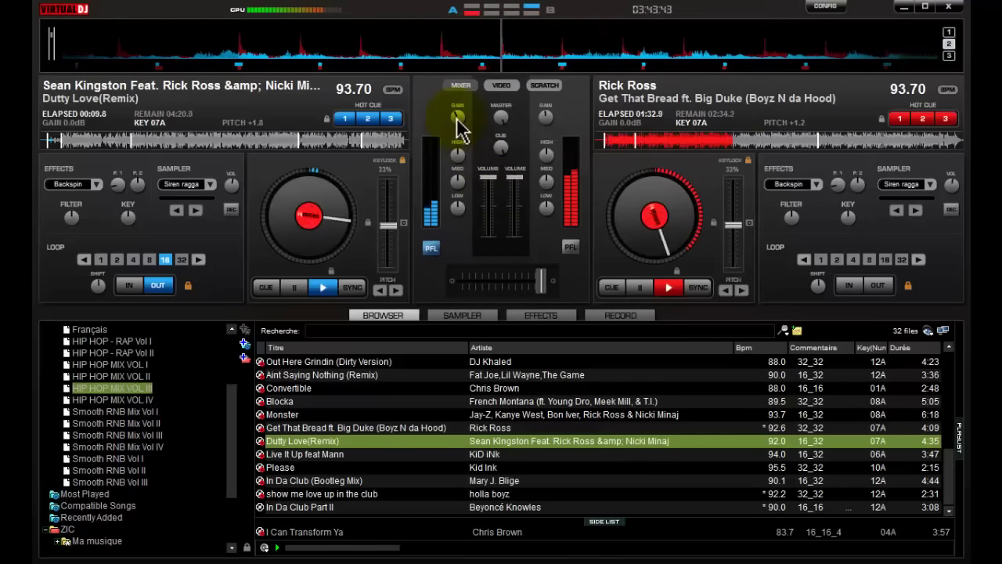
pyautogui.moveTo(461, 129); pyautogui.dragTo(462, 126)
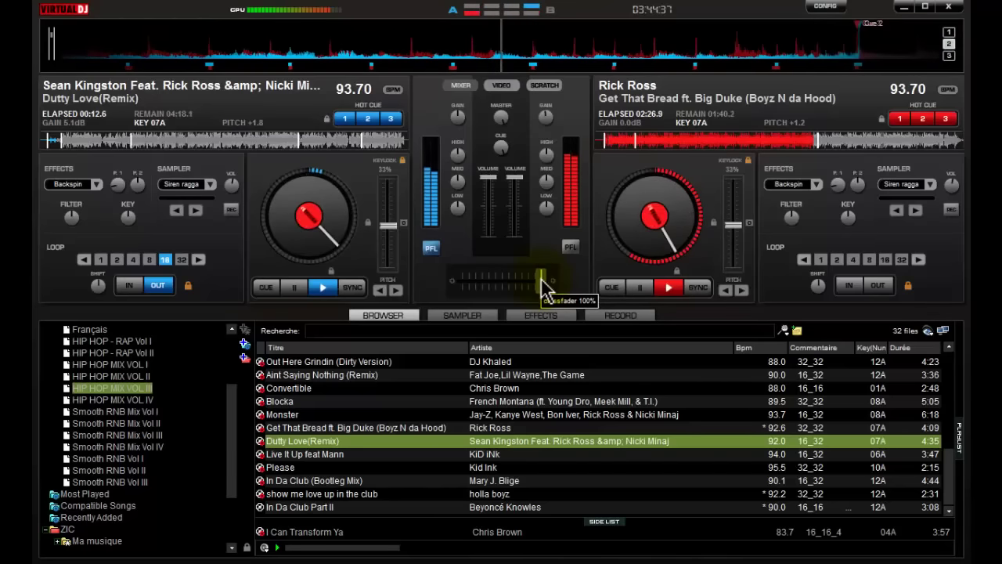
# Step: Crossfade gradually from Get That Bread to Dutty Love(Remix) until fully on deck 1, releasing the 16-beat loop
pyautogui.moveTo(543, 278); pyautogui.dragTo(517, 284)
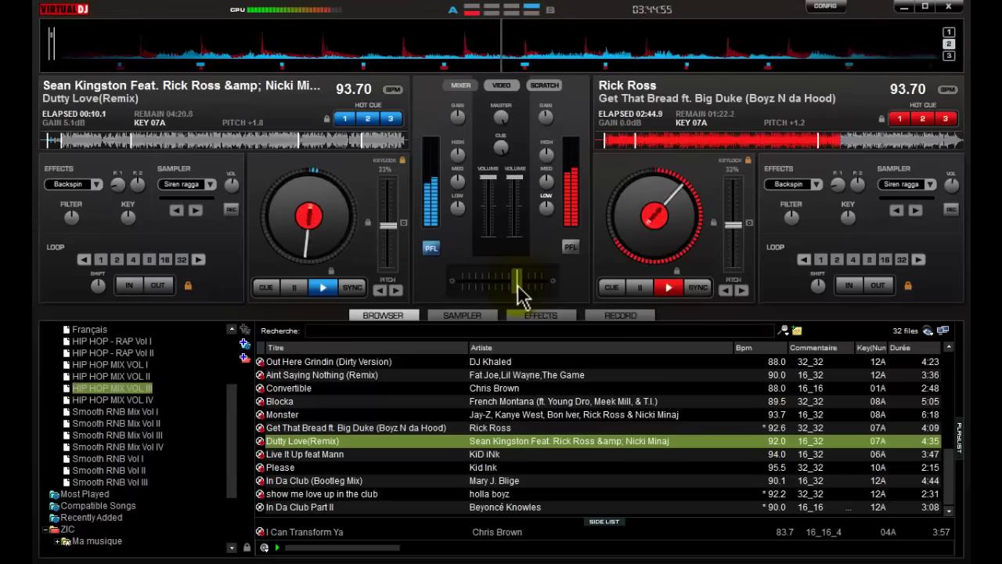
pyautogui.moveTo(517, 285); pyautogui.dragTo(507, 293)
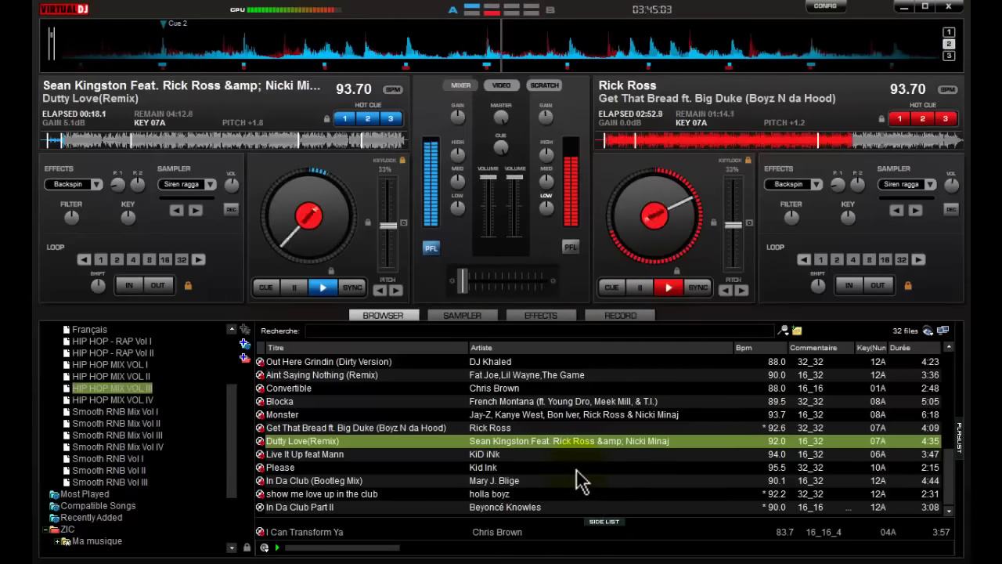
# Step: Load Live It Up onto deck 2 in a 16-beat loop and sync Dutty Love(Remix) on deck 1 to 94.00 BPM
pyautogui.click(508, 454)
pyautogui.moveTo(507, 455)
pyautogui.mouseDown()
pyautogui.moveTo(723, 217)
pyautogui.moveTo(347, 284)
pyautogui.moveTo(337, 309)
pyautogui.moveTo(683, 316)
pyautogui.moveTo(731, 227)
pyautogui.mouseUp()
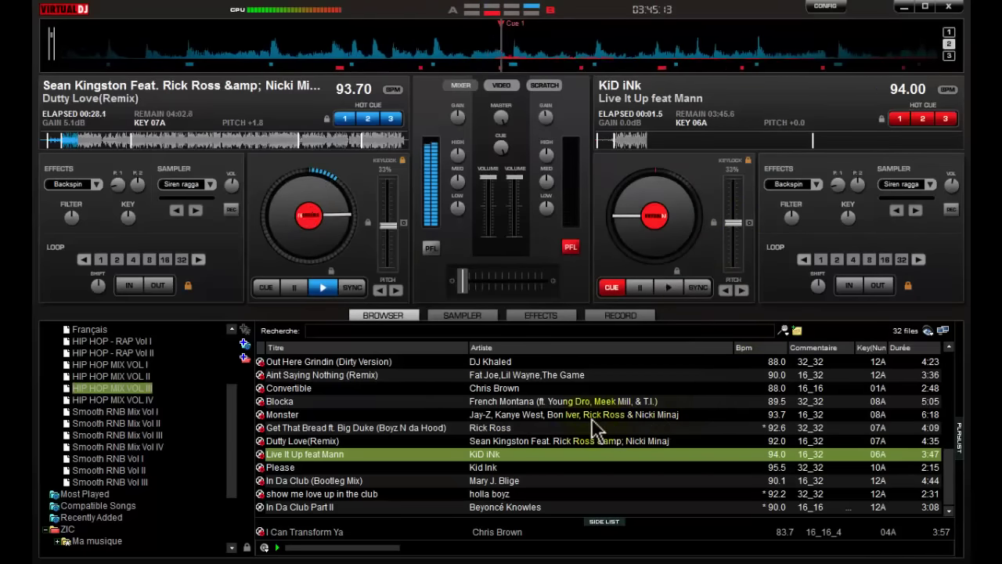
pyautogui.click(352, 289)
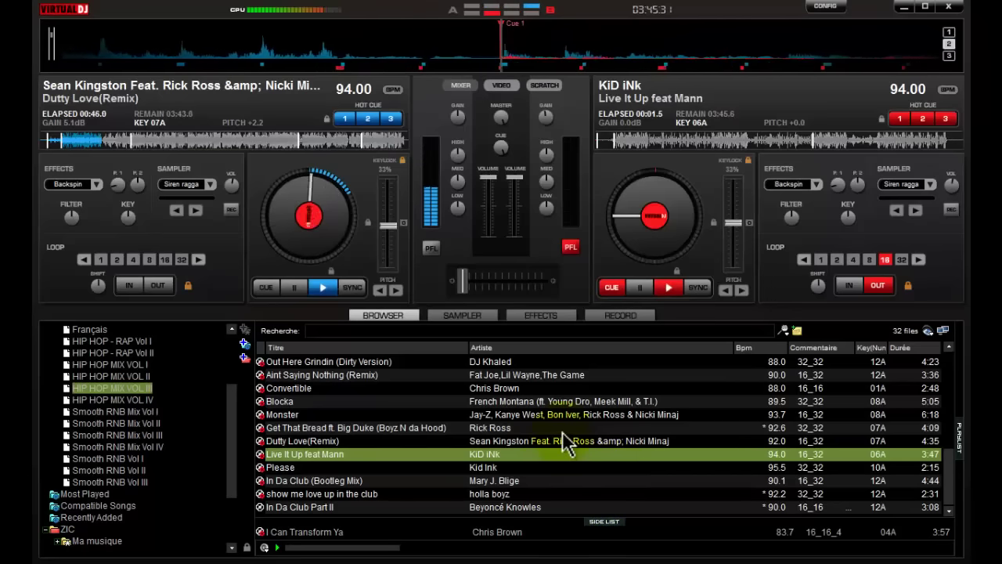
# Step: Play Live It Up on deck 2 and lower the gain of Dutty Love(Remix) on deck 1 to 2.0 dB
pyautogui.press('space')
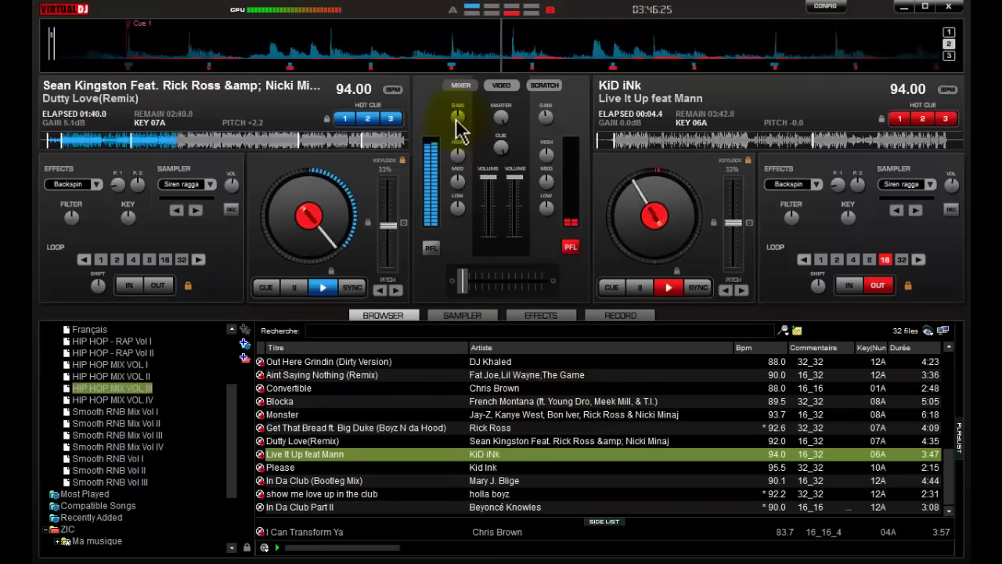
pyautogui.scroll(-4, 456, 122)
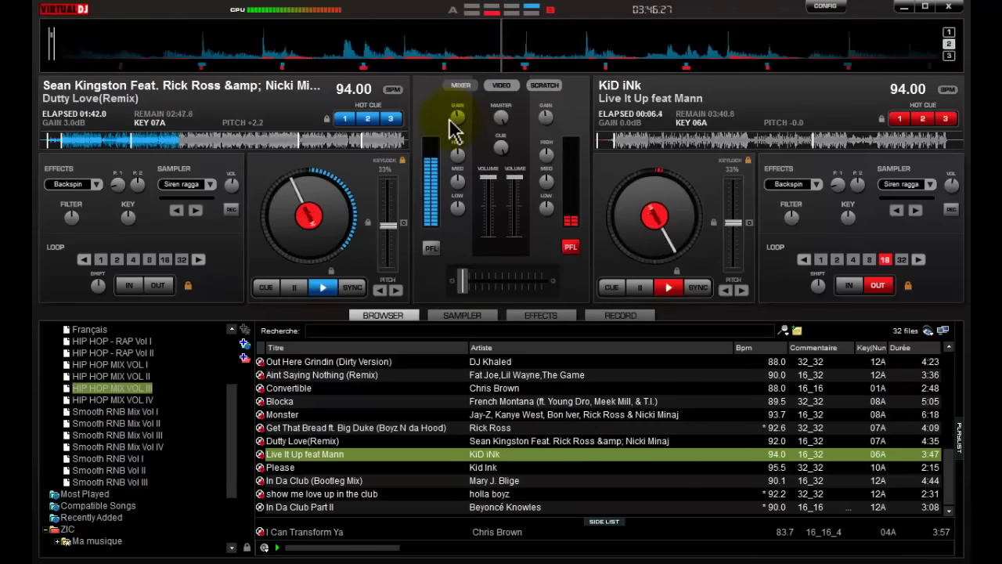
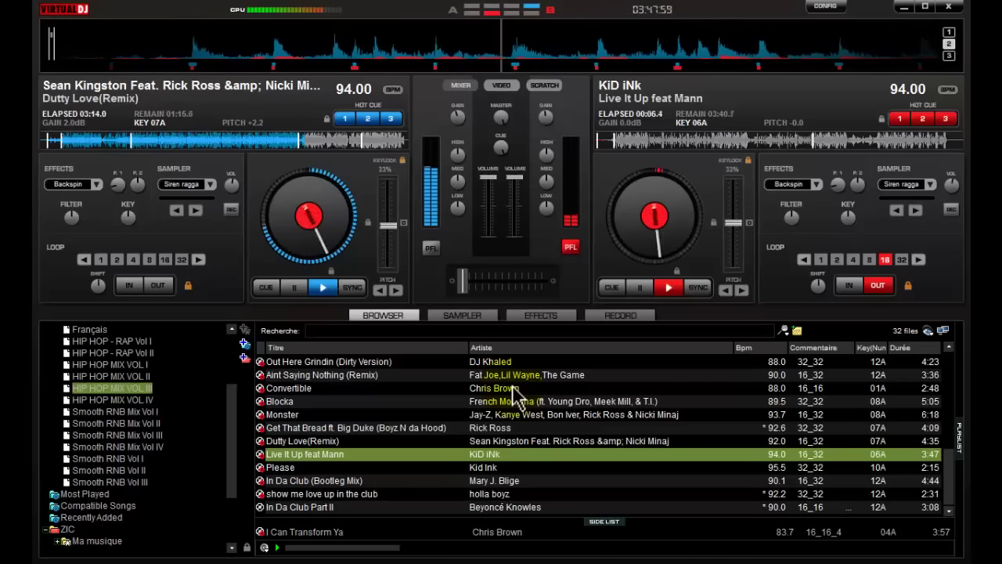
pyautogui.press('XF86AudioRaiseVolume')
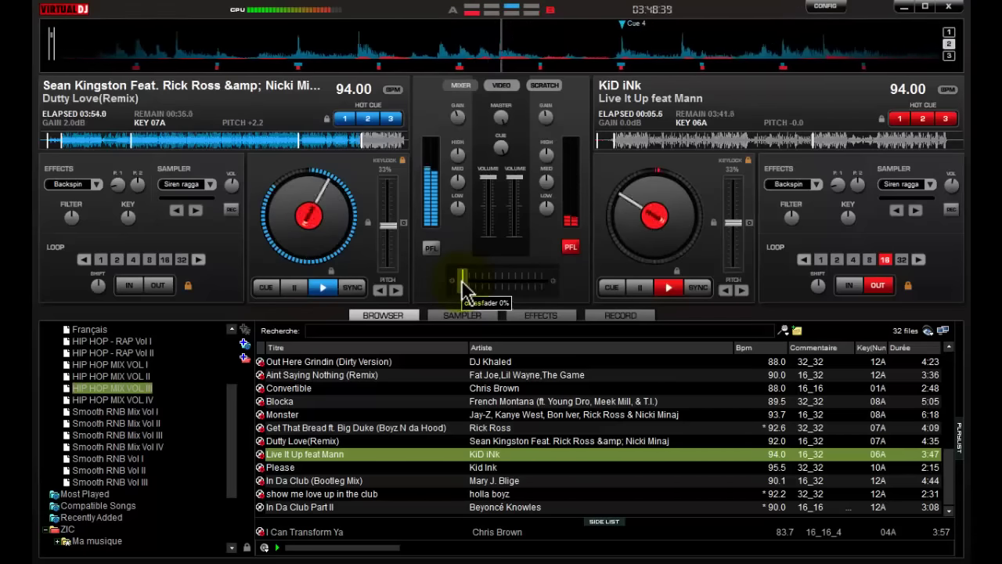
# Step: Crossfade gradually to Live It Up until fully on deck 2, releasing its 16-beat loop, and raise its gain to 4.1 dB
pyautogui.moveTo(465, 291); pyautogui.dragTo(496, 273)
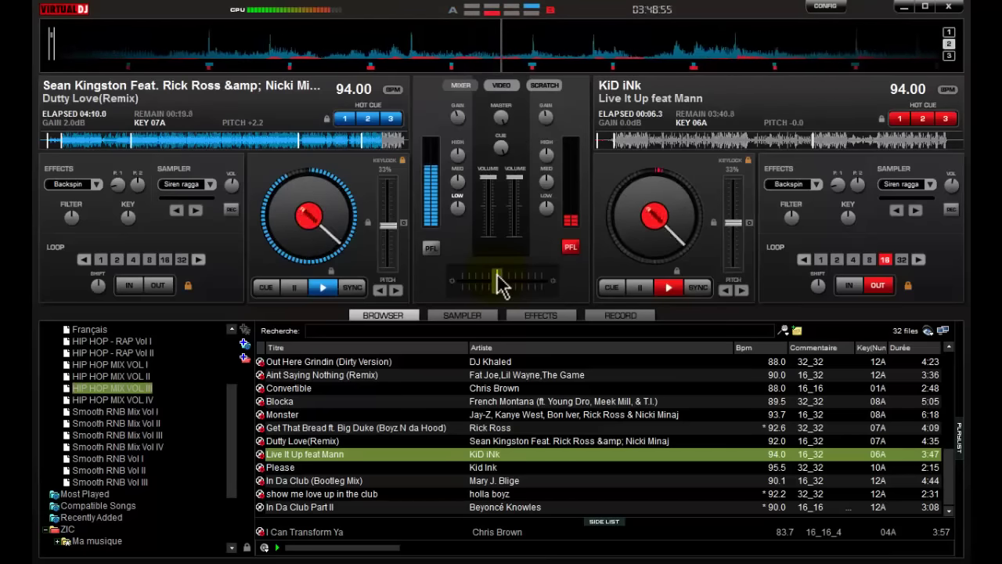
pyautogui.press('l')
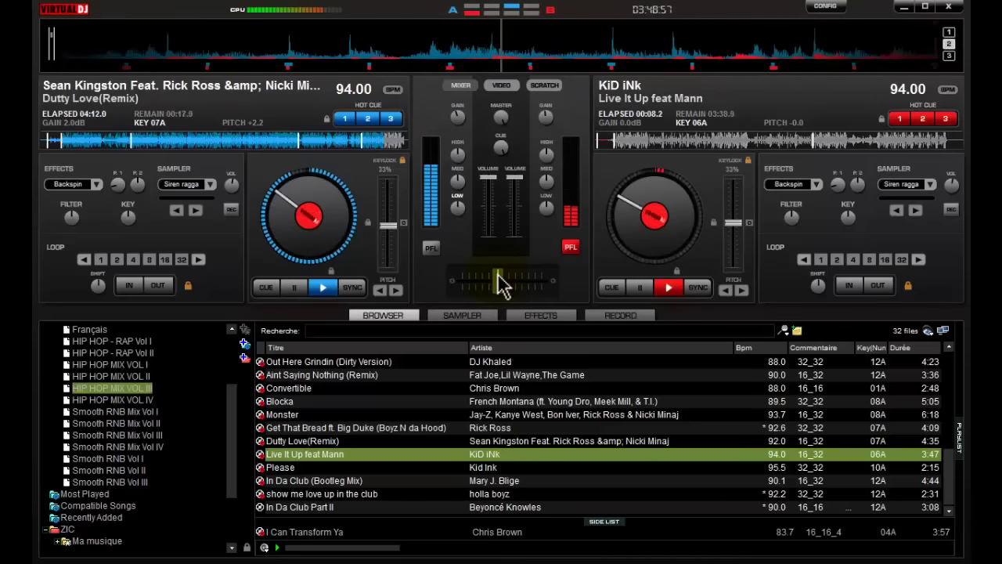
pyautogui.moveTo(498, 274); pyautogui.dragTo(493, 275)
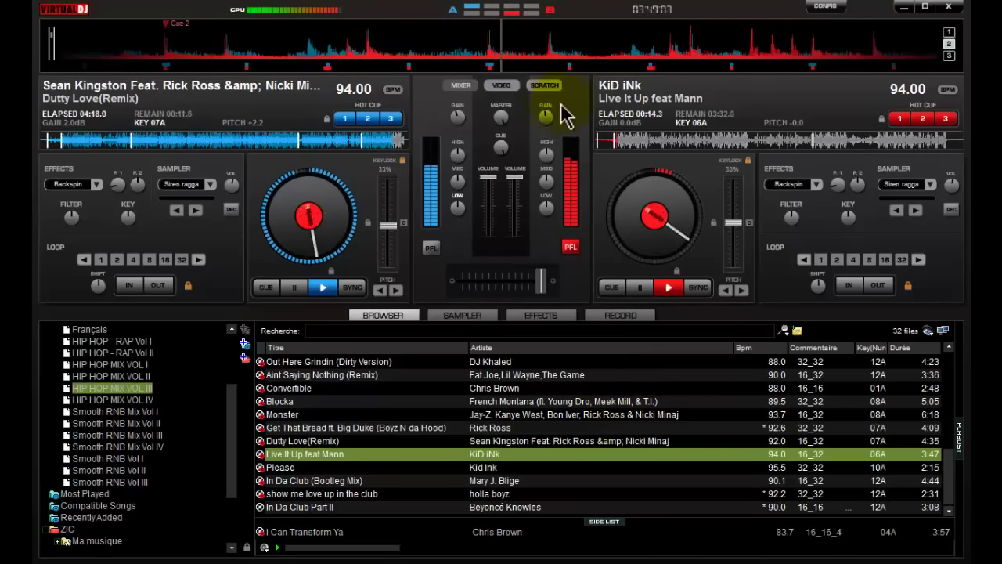
pyautogui.moveTo(546, 117); pyautogui.dragTo(586, 124)
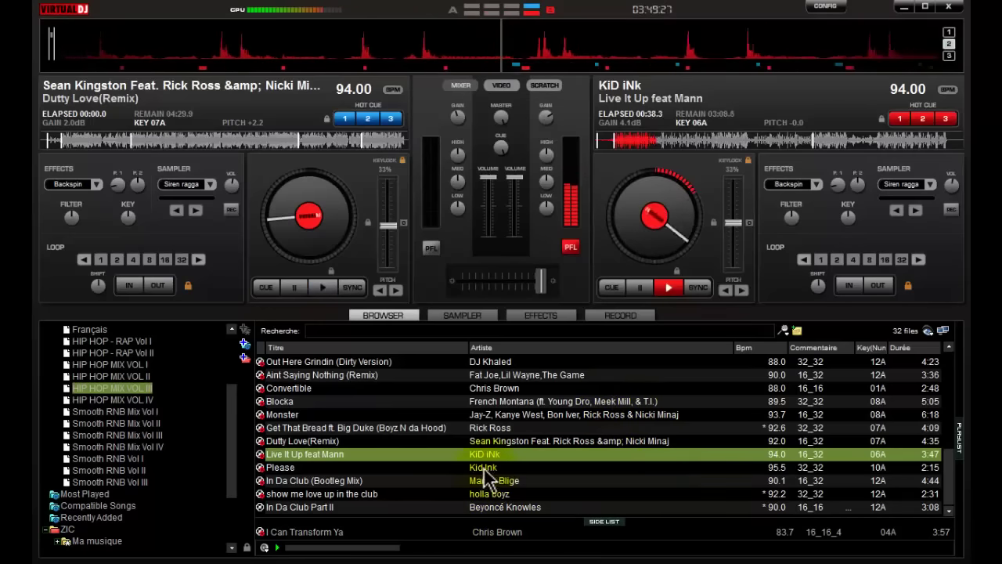
# Step: Load Please onto deck 1, sync it to 94.00 BPM and set a 32-beat loop
pyautogui.moveTo(460, 468); pyautogui.dragTo(263, 192)
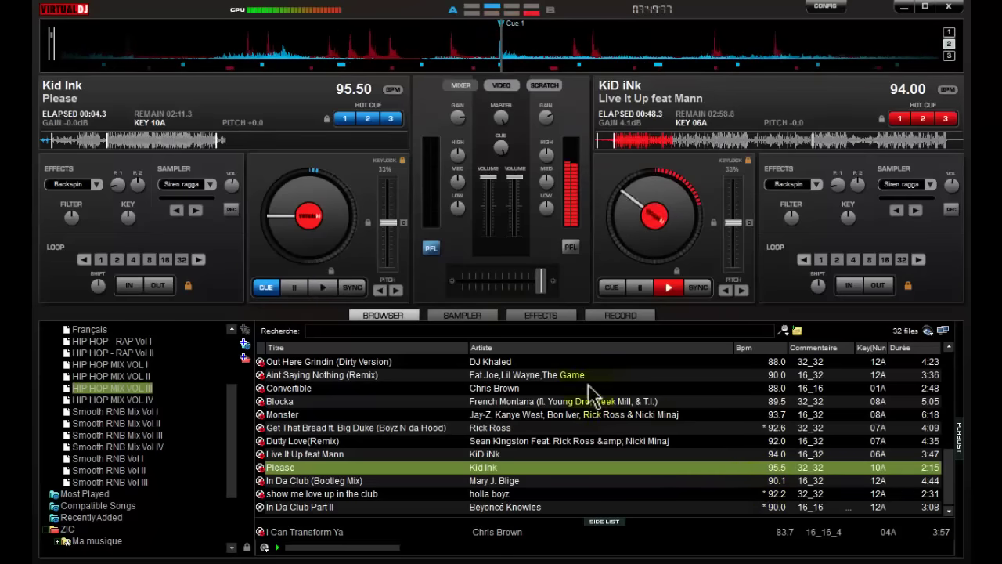
pyautogui.click(352, 288)
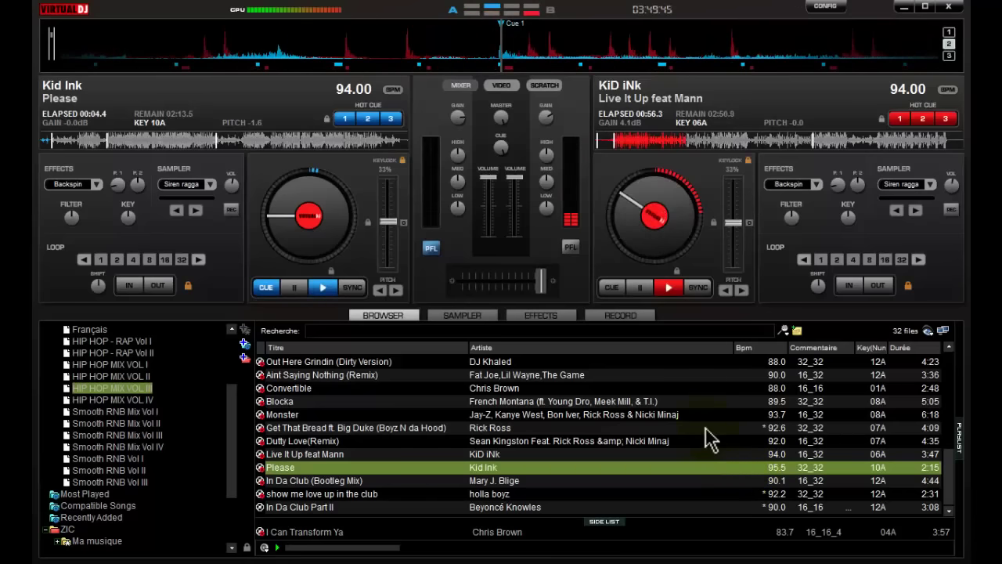
pyautogui.press('l')
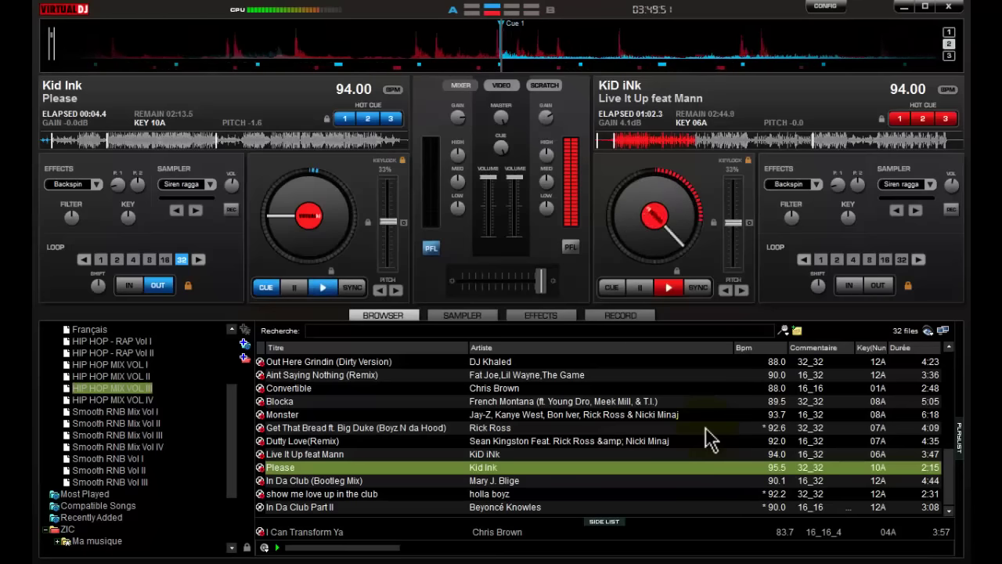
# Step: Play Please on deck 1 in its 32-beat loop and restart it from hot cue 1
pyautogui.press('space')
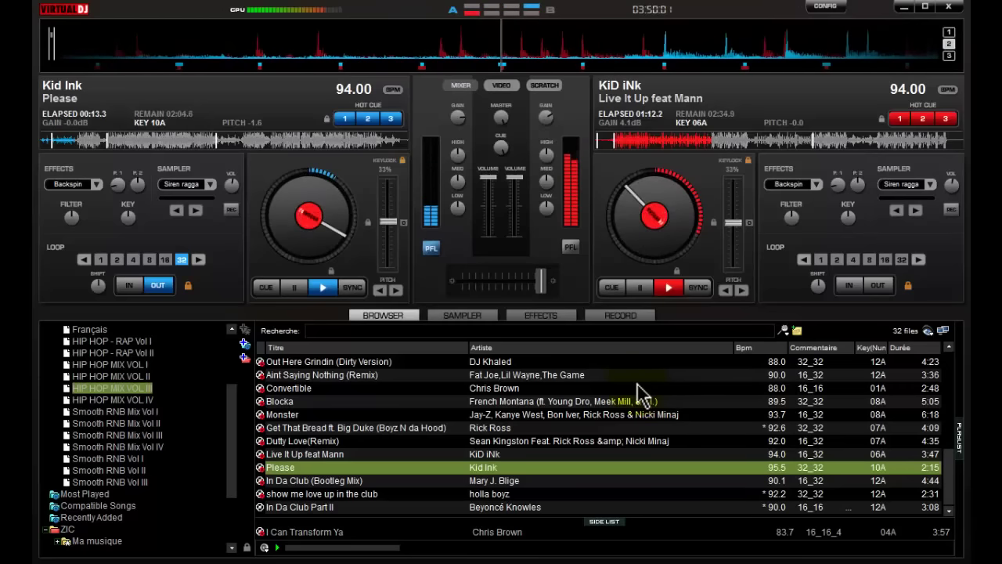
pyautogui.press('1')
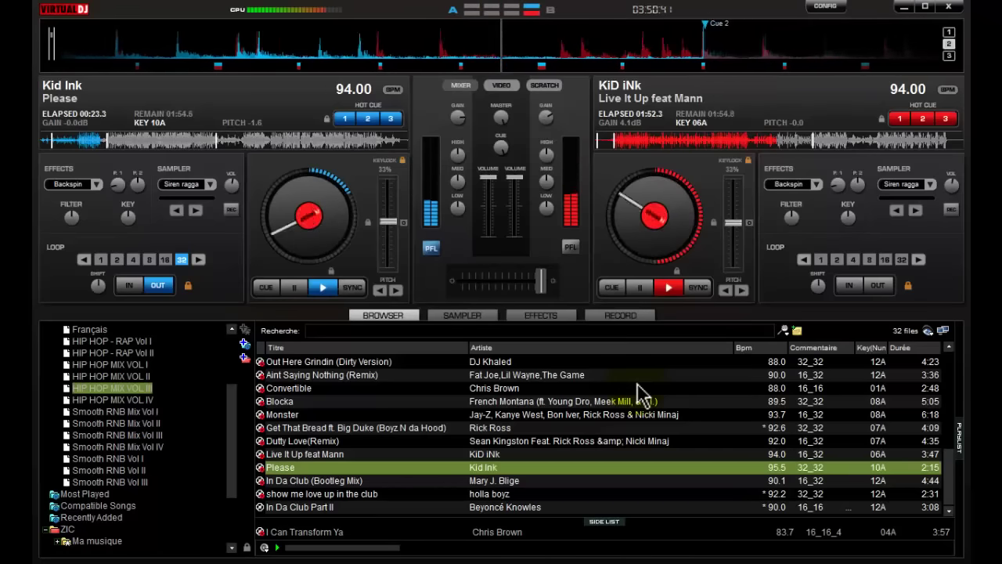
pyautogui.press('1')
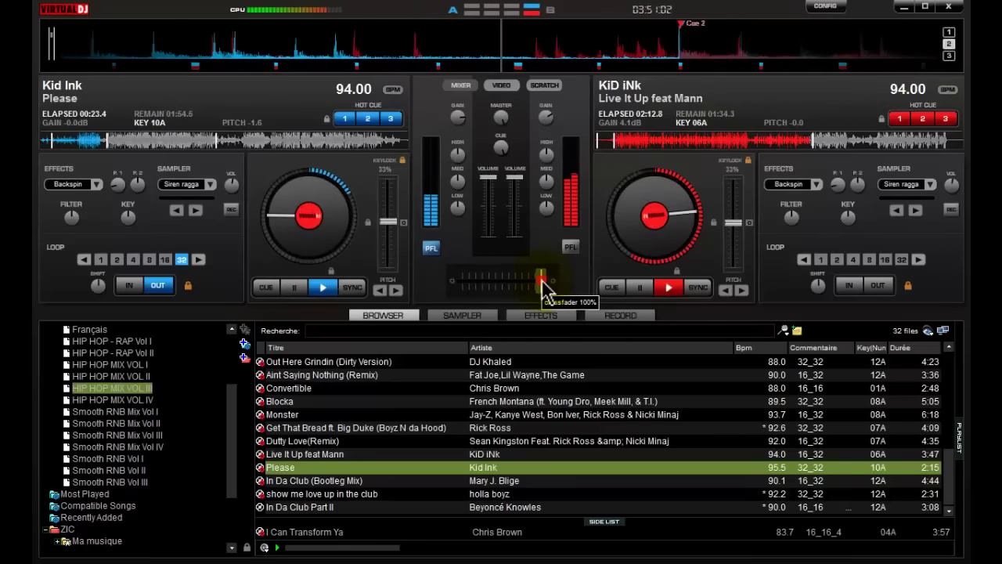
# Step: Crossfade gradually from Live It Up to Please until fully on deck 1, with the 32-beat loop released
pyautogui.moveTo(546, 290); pyautogui.dragTo(512, 291)
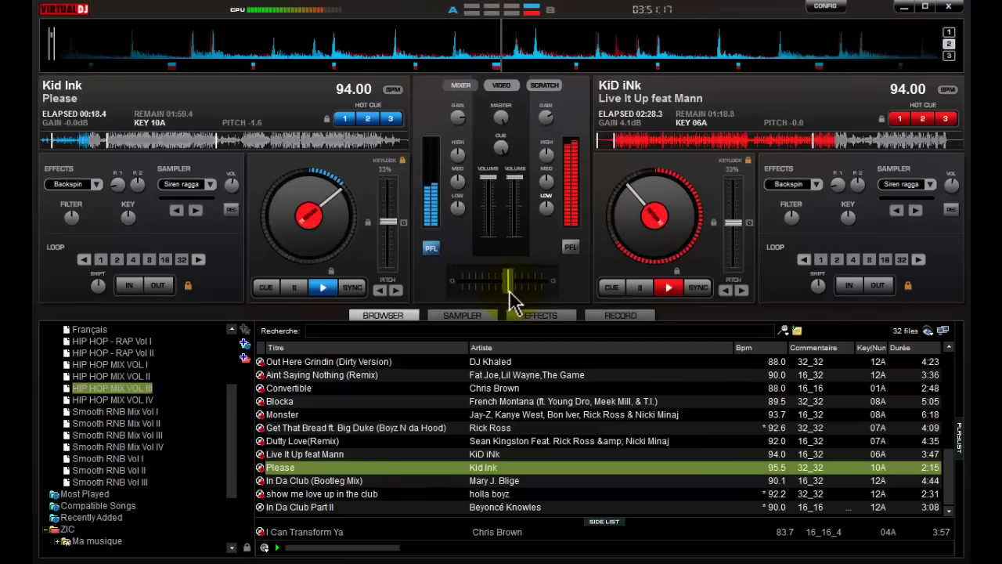
pyautogui.moveTo(510, 299); pyautogui.dragTo(506, 295)
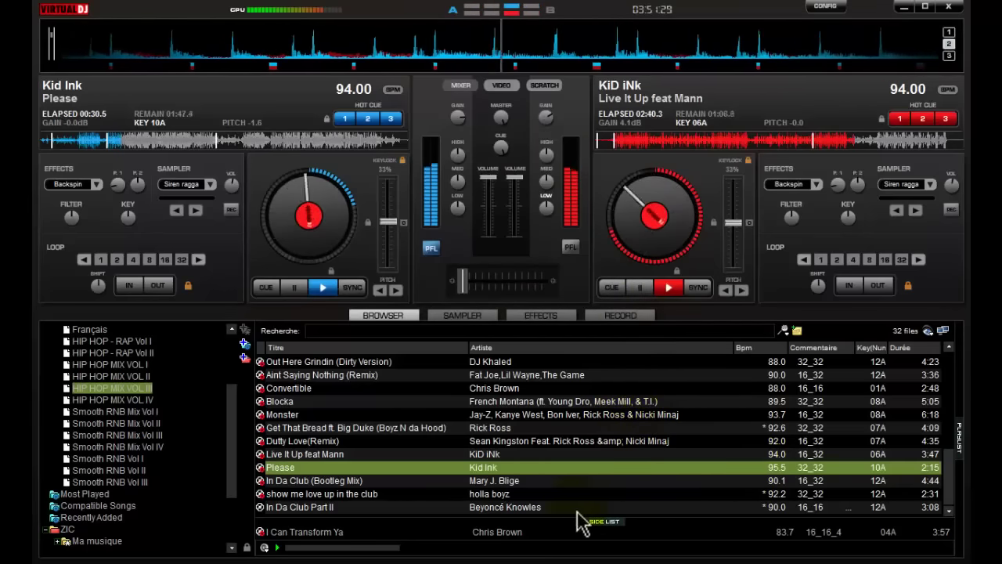
# Step: Load In Da Club (Bootleg Mix) onto deck 2, sync it to 94.00 BPM and start it in a 16-beat loop
pyautogui.click(468, 481)
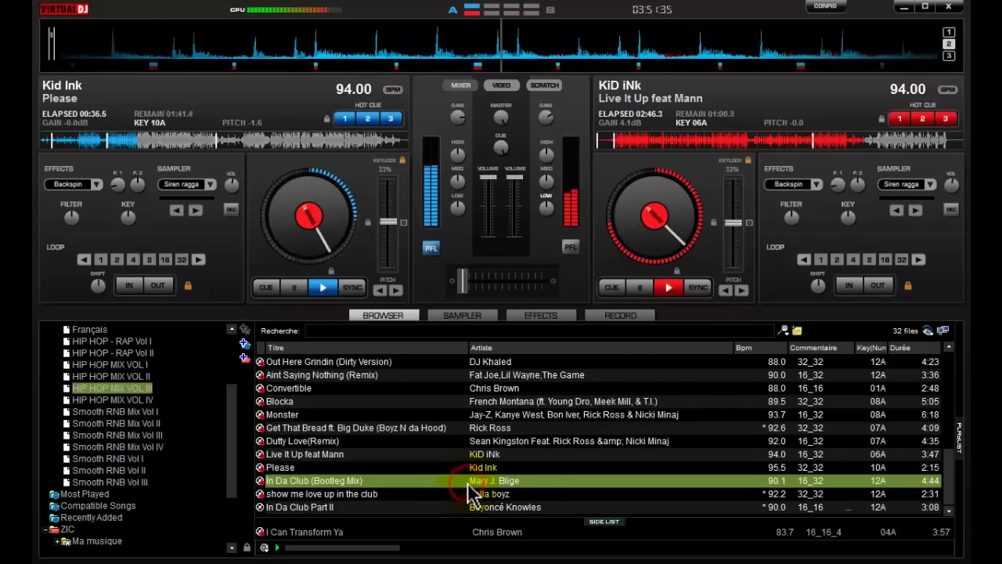
pyautogui.moveTo(468, 481); pyautogui.dragTo(718, 215)
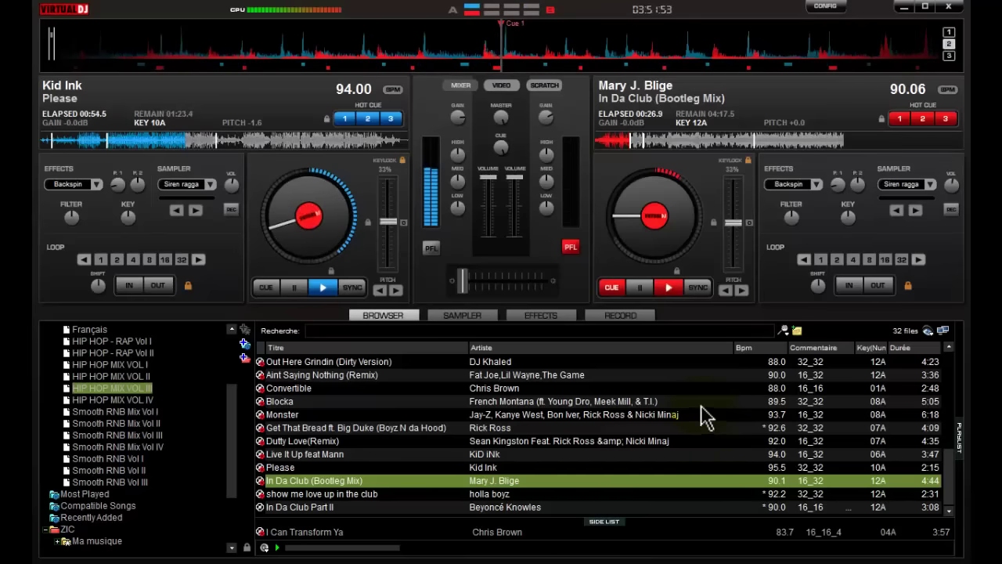
pyautogui.click(705, 290)
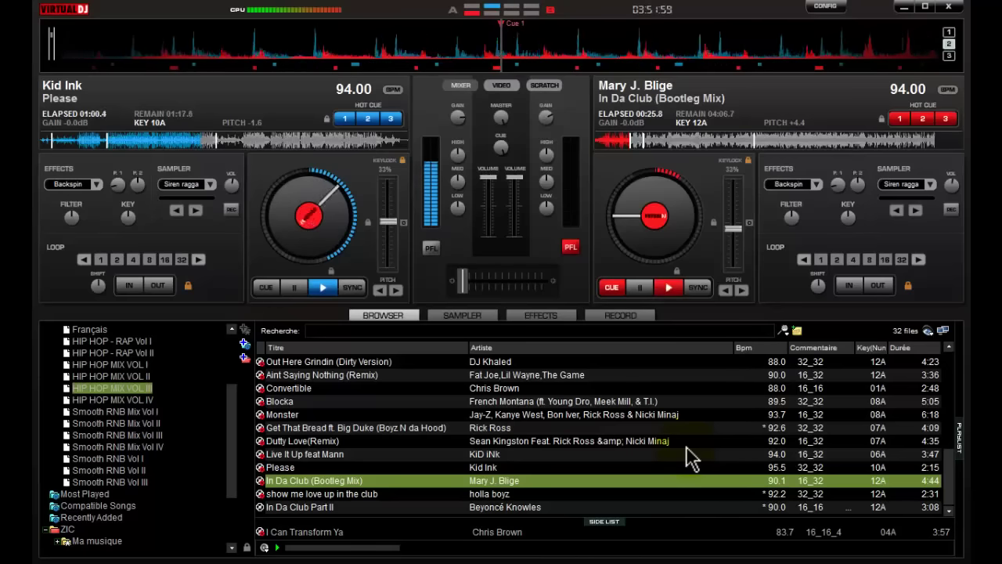
pyautogui.press('l')
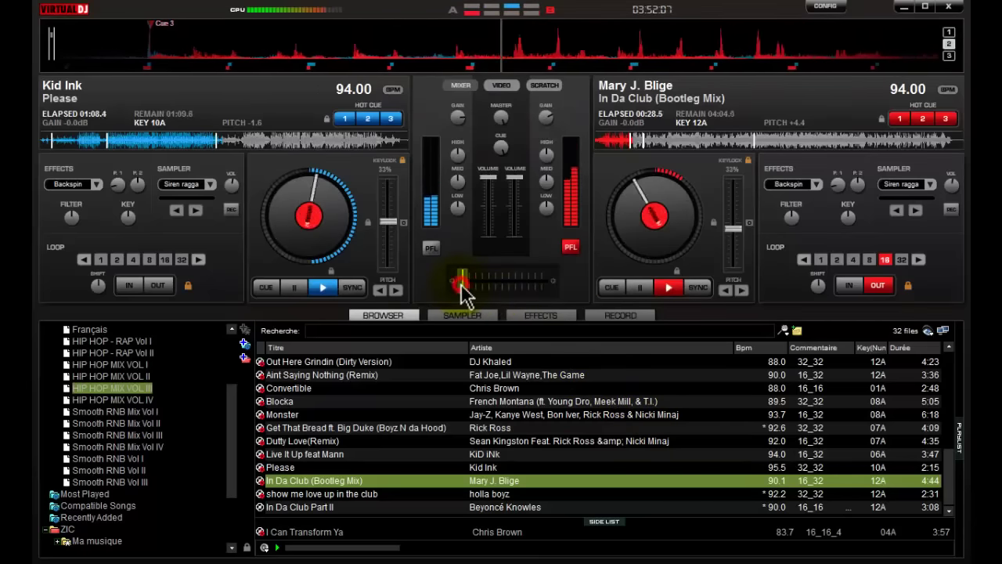
# Step: Crossfade gradually to In Da Club (Bootleg Mix) until fully on deck 2 and raise its gain to 0.8 dB
pyautogui.moveTo(465, 283); pyautogui.dragTo(490, 282)
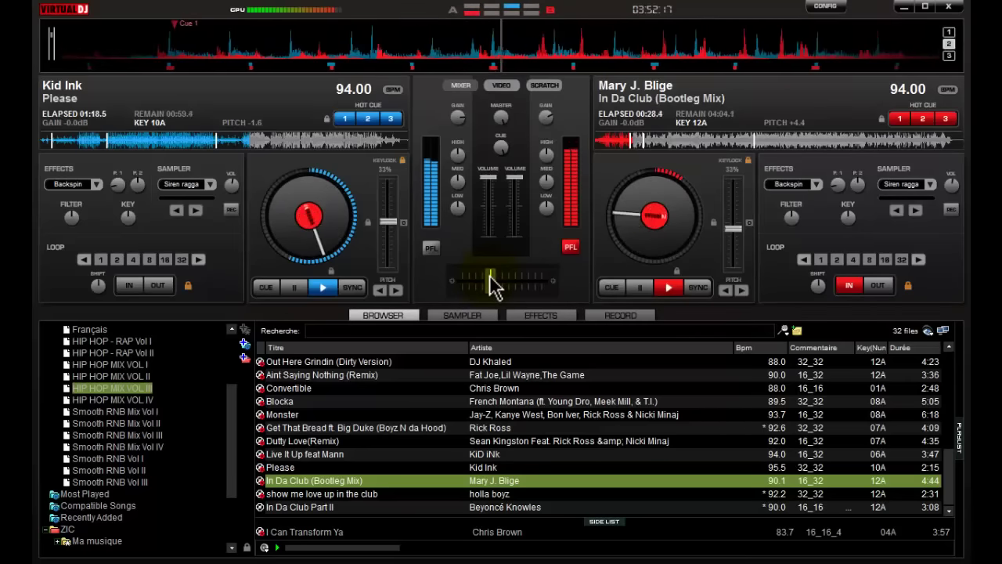
pyautogui.moveTo(490, 274); pyautogui.dragTo(540, 277)
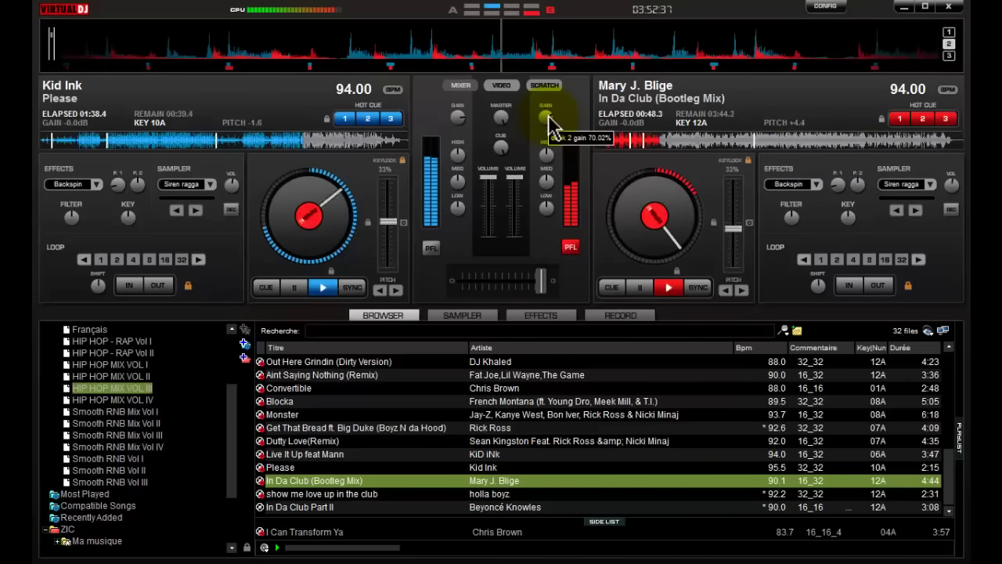
pyautogui.moveTo(546, 123); pyautogui.dragTo(562, 127)
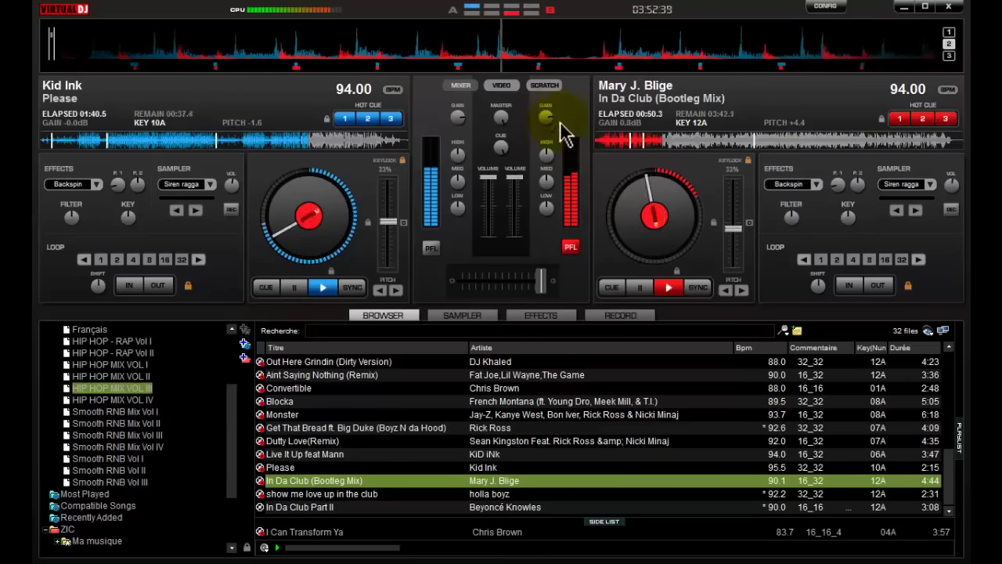
# Step: Load show me love up in the club onto deck 1, then briefly play its opening and pause it
pyautogui.click(512, 494)
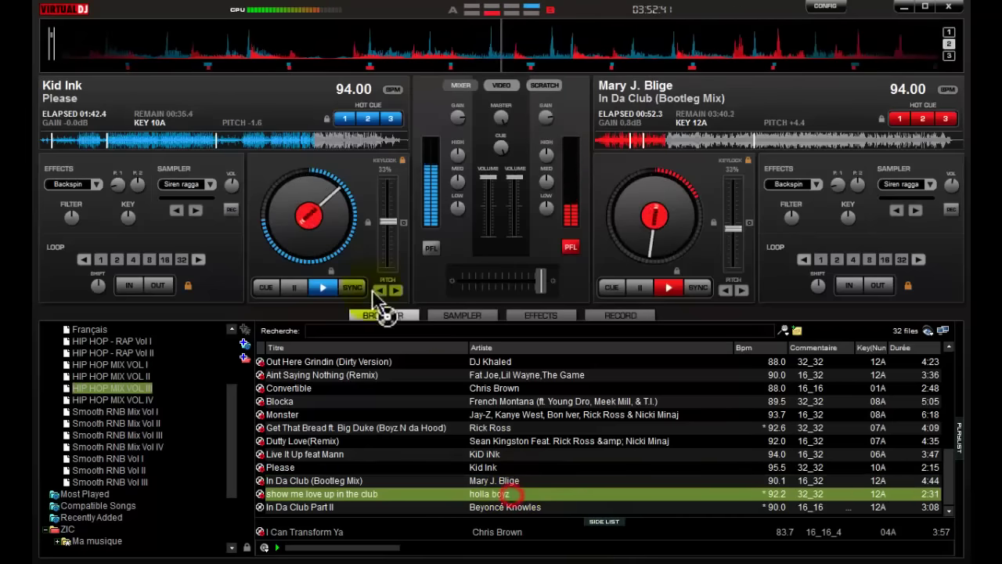
pyautogui.moveTo(353, 270); pyautogui.dragTo(347, 287)
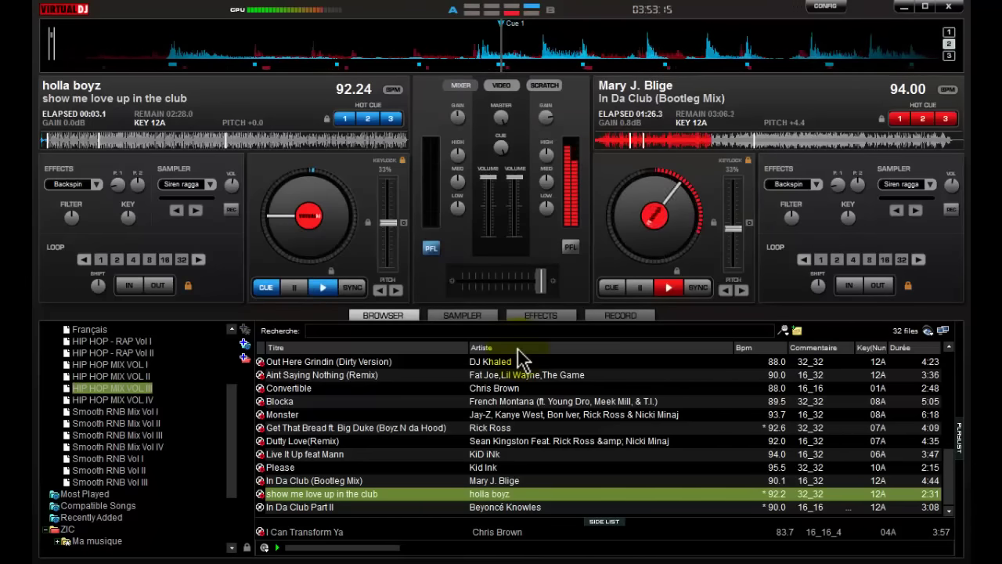
pyautogui.press('space')
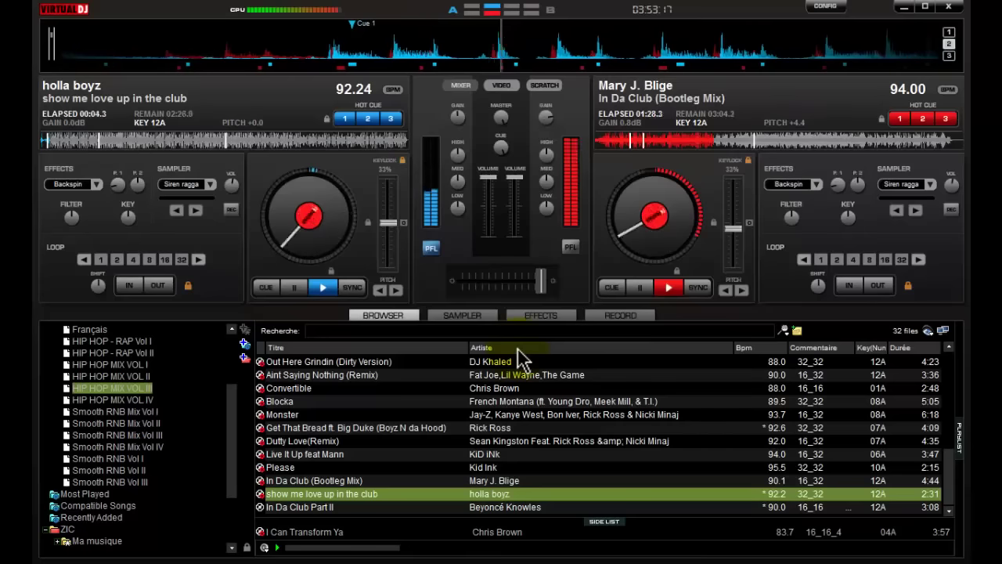
pyautogui.click(297, 286)
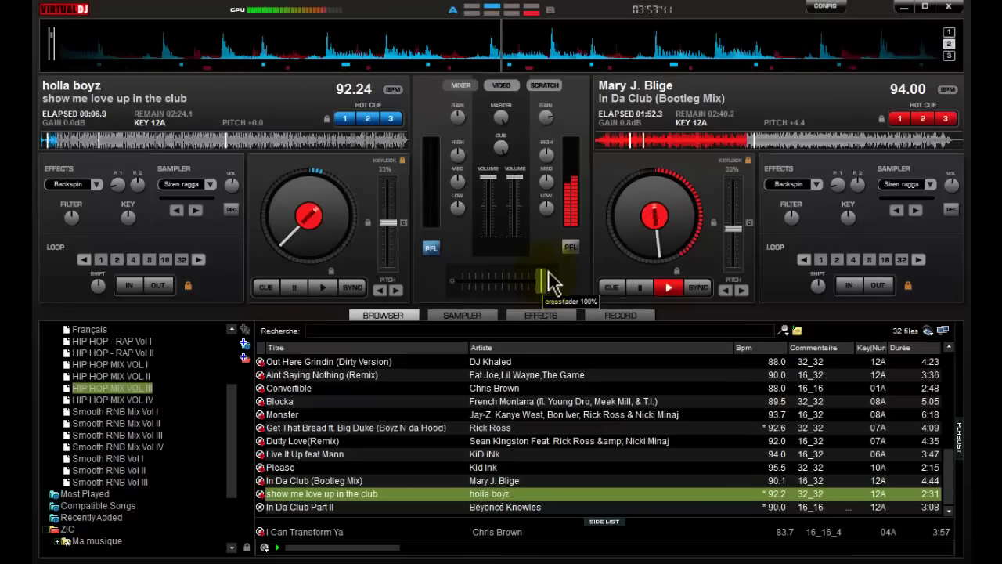
# Step: Jump In Da Club (Bootleg Mix) on deck 2 back to hot cue 1 and return headphone monitoring to deck 1
pyautogui.click(569, 249)
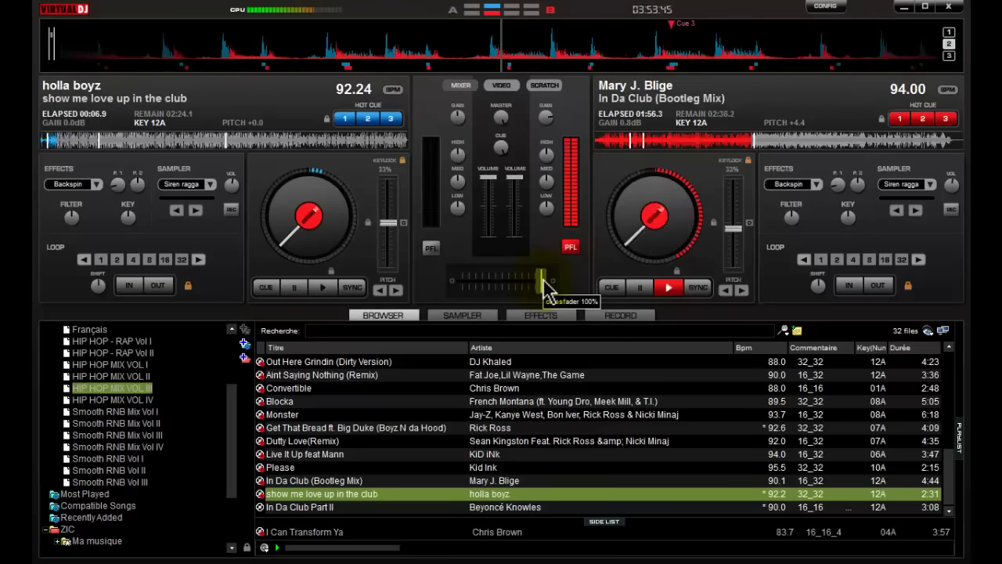
pyautogui.press('1')
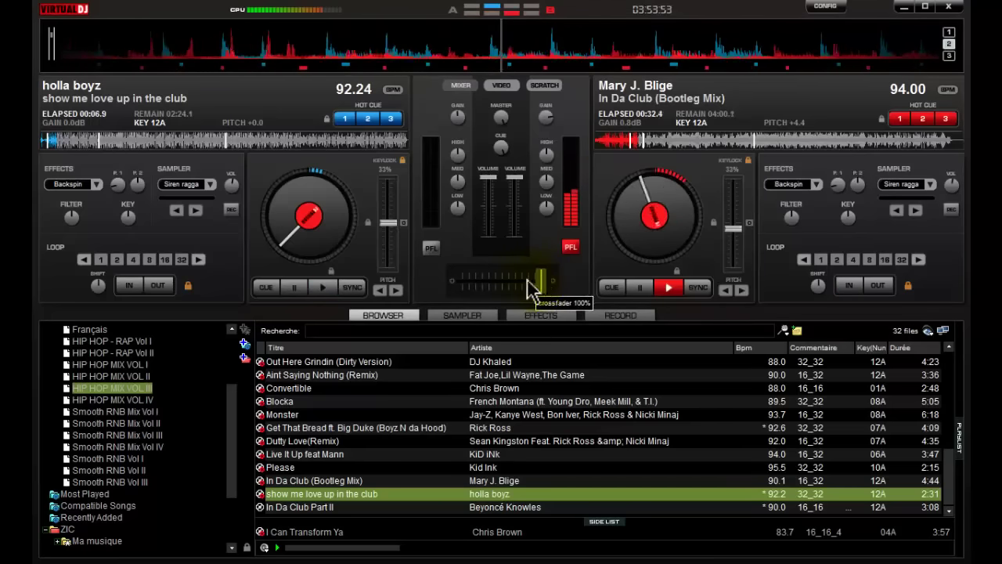
pyautogui.click(431, 247)
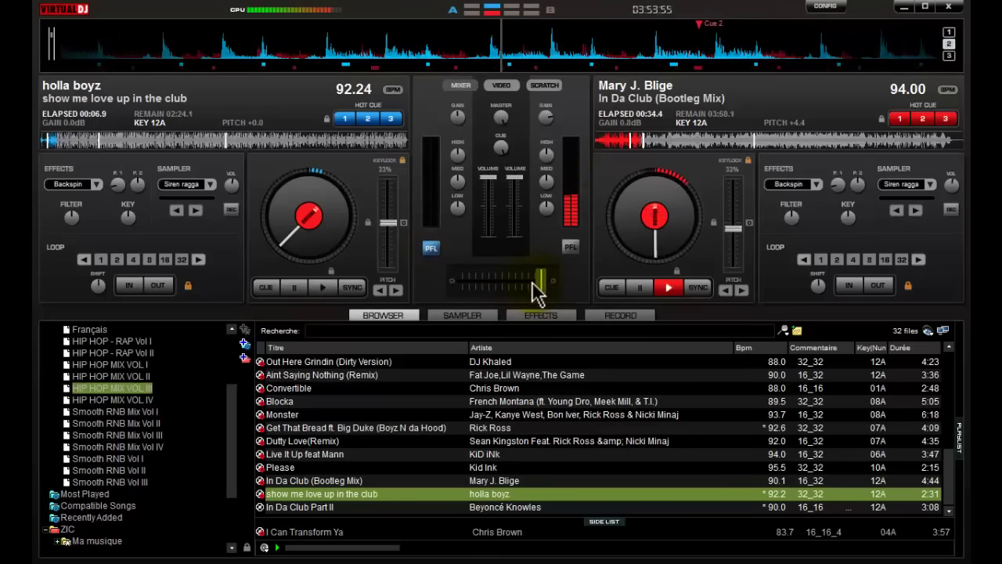
# Step: Start show me love up in the club from hot cue 1 synced to 94.00 BPM and crossfade fully to deck 1
pyautogui.press('1')
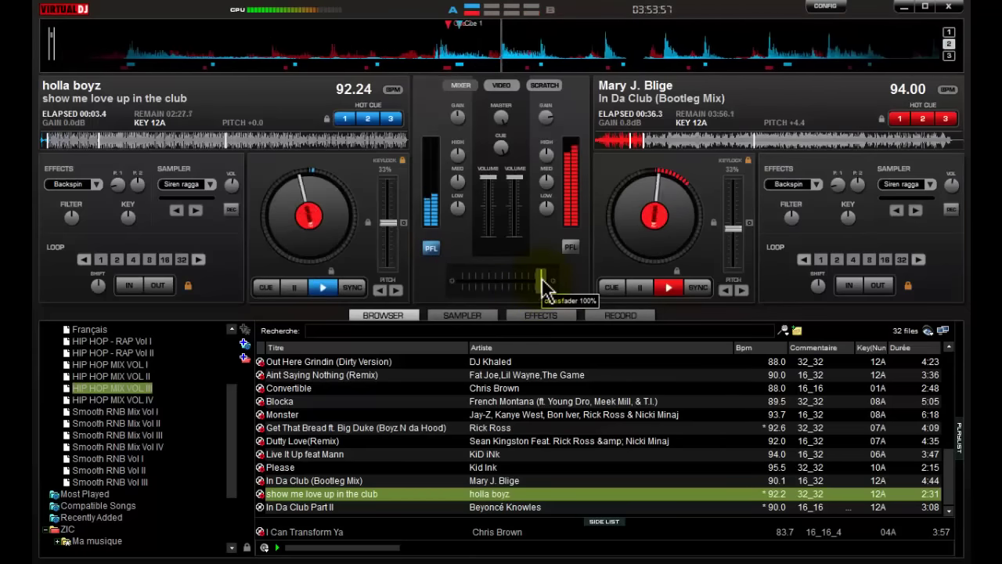
pyautogui.press('s')
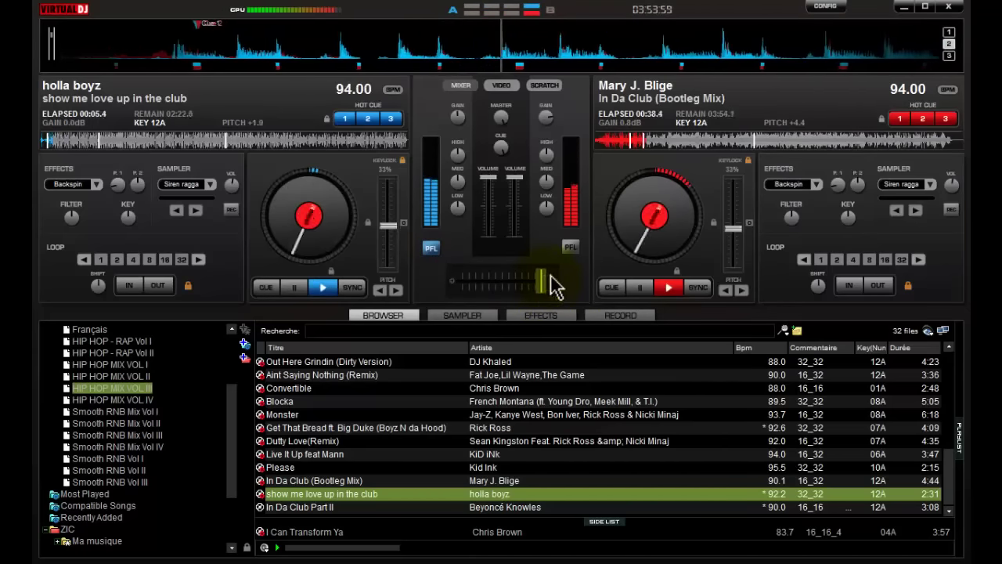
pyautogui.moveTo(550, 277); pyautogui.dragTo(461, 296)
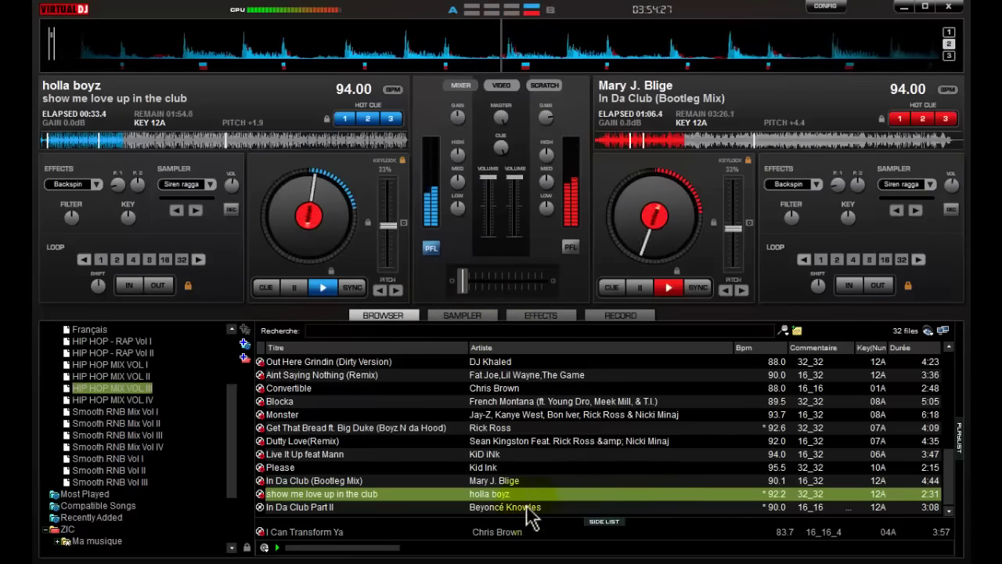
# Step: Load In Da Club Part II onto deck 2, set a 16-beat loop and sync it to 94.00 BPM
pyautogui.click(461, 506)
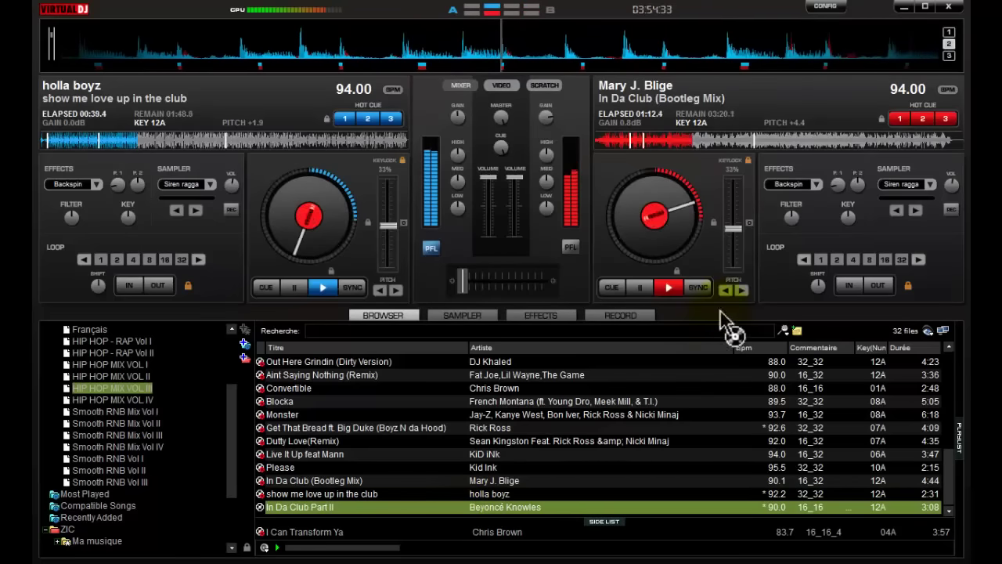
pyautogui.hotkey('shift', 'Right')
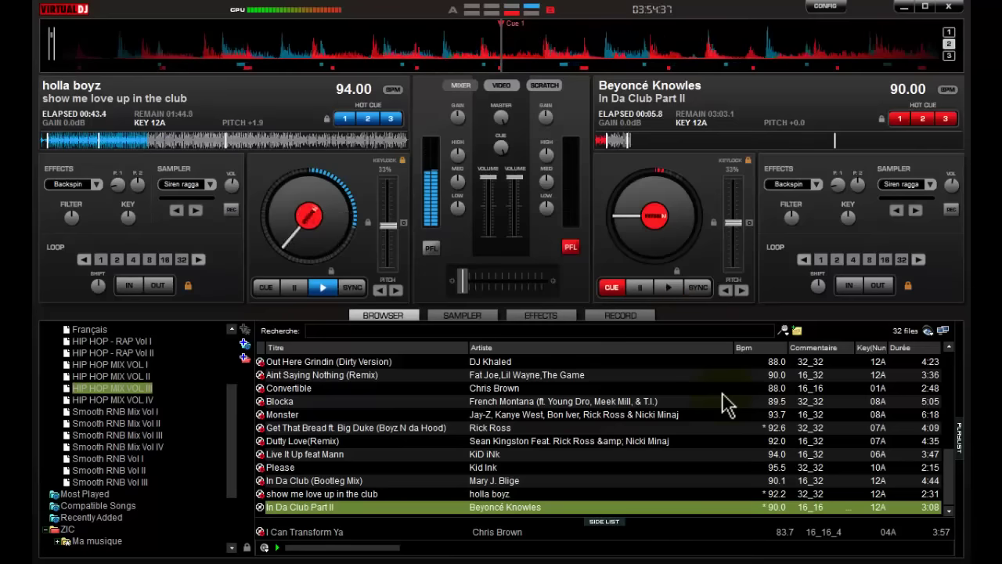
pyautogui.click(886, 260)
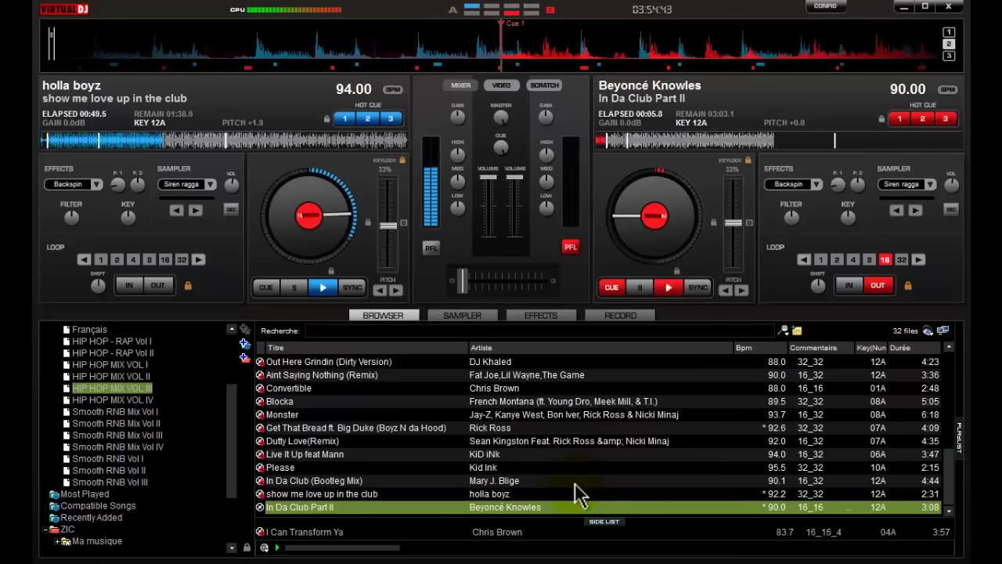
pyautogui.click(698, 287)
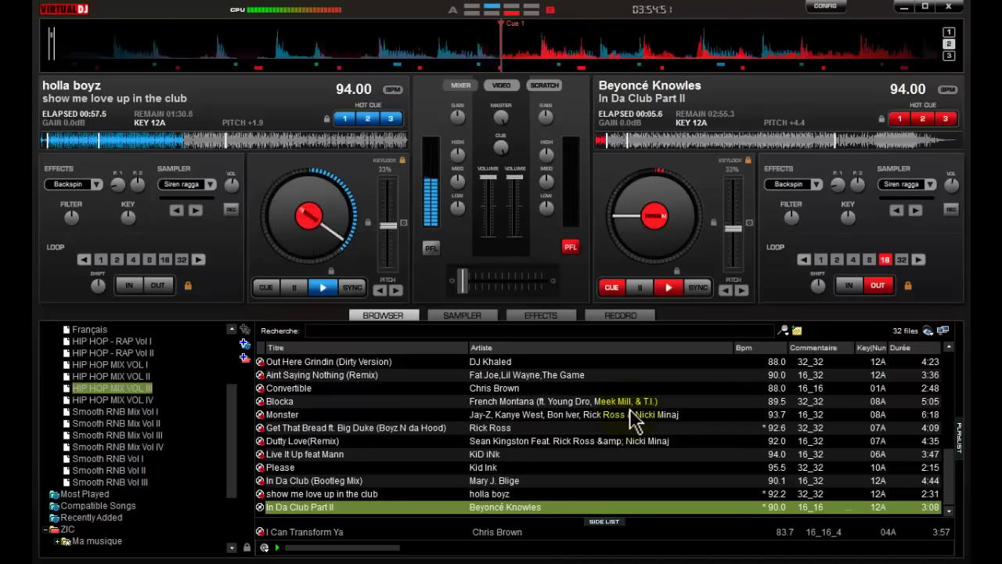
# Step: Play In Da Club Part II on deck 2, release its 16-beat loop and crossfade fully to deck 2
pyautogui.press('space')
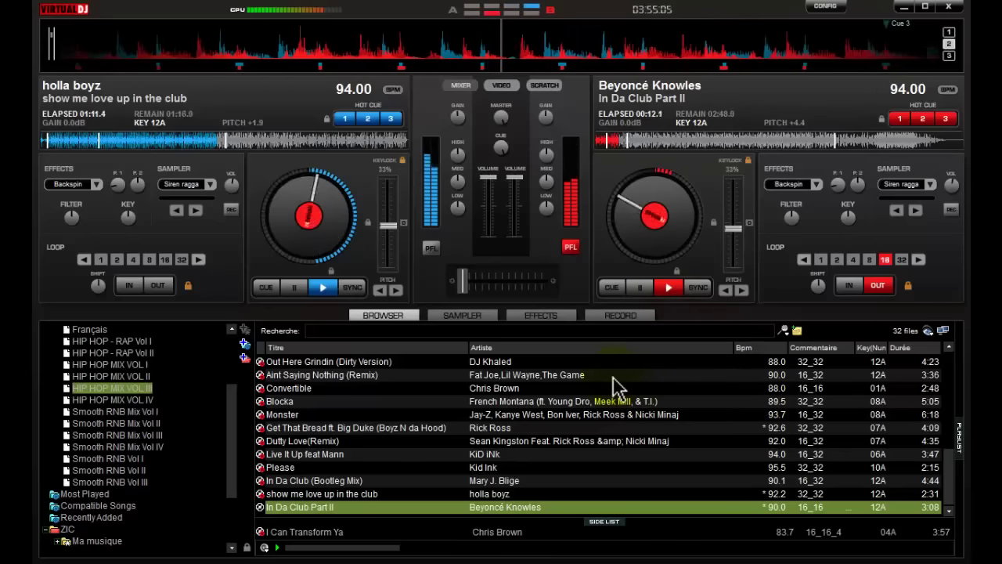
pyautogui.click(879, 284)
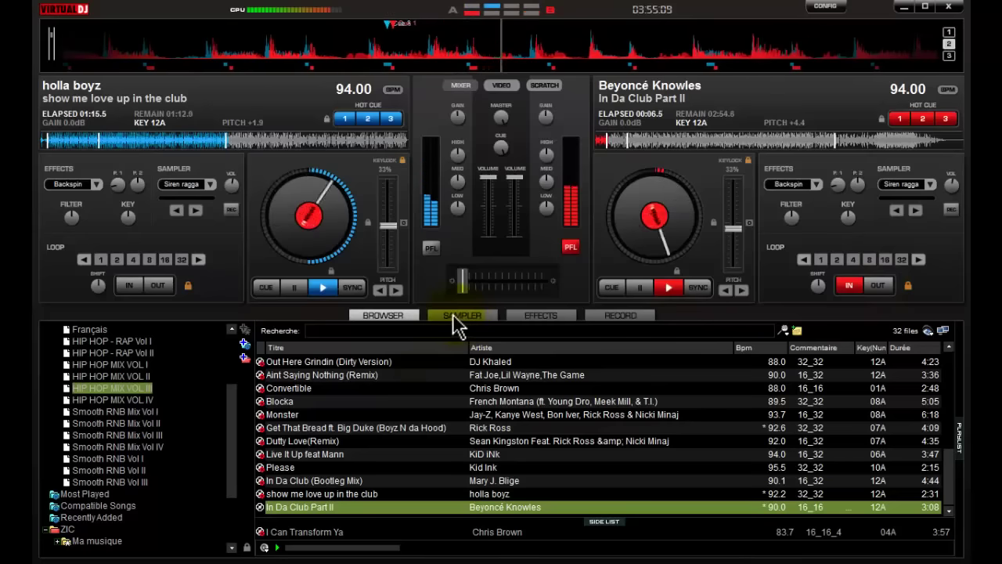
pyautogui.moveTo(464, 286); pyautogui.dragTo(540, 282)
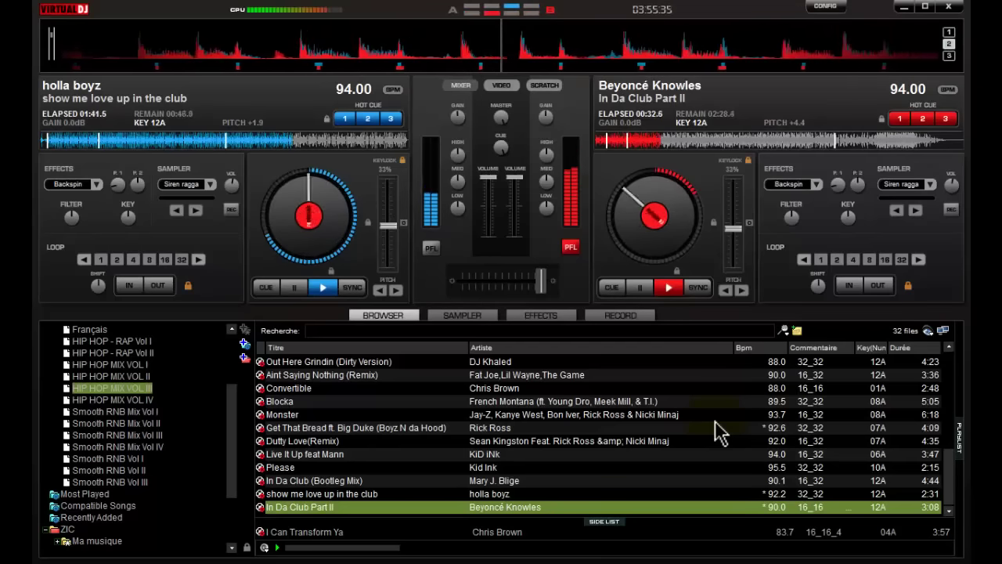
# Step: Stop show me love up in the club on deck 1 at its cue point and show the scratch view
pyautogui.click(300, 294)
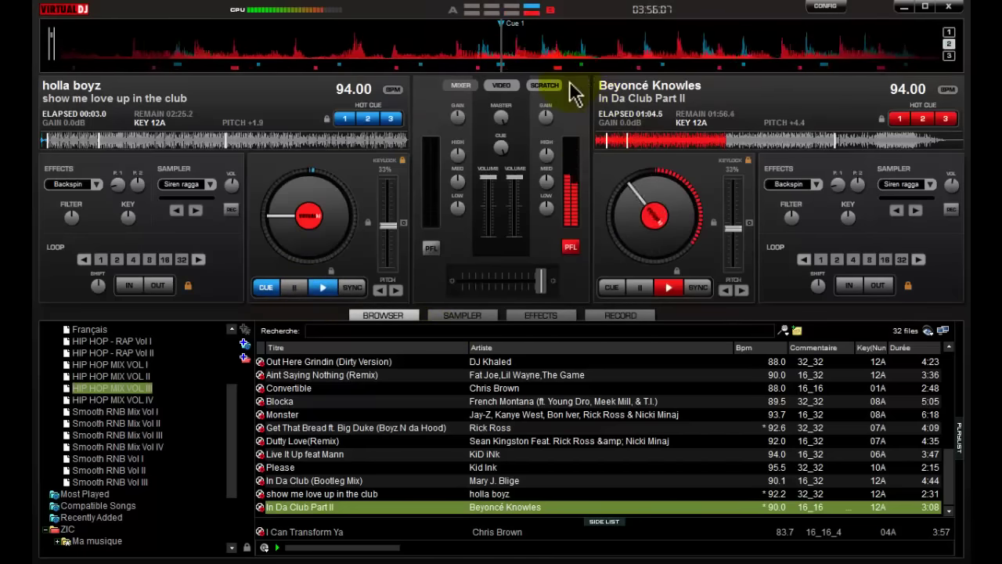
pyautogui.click(551, 86)
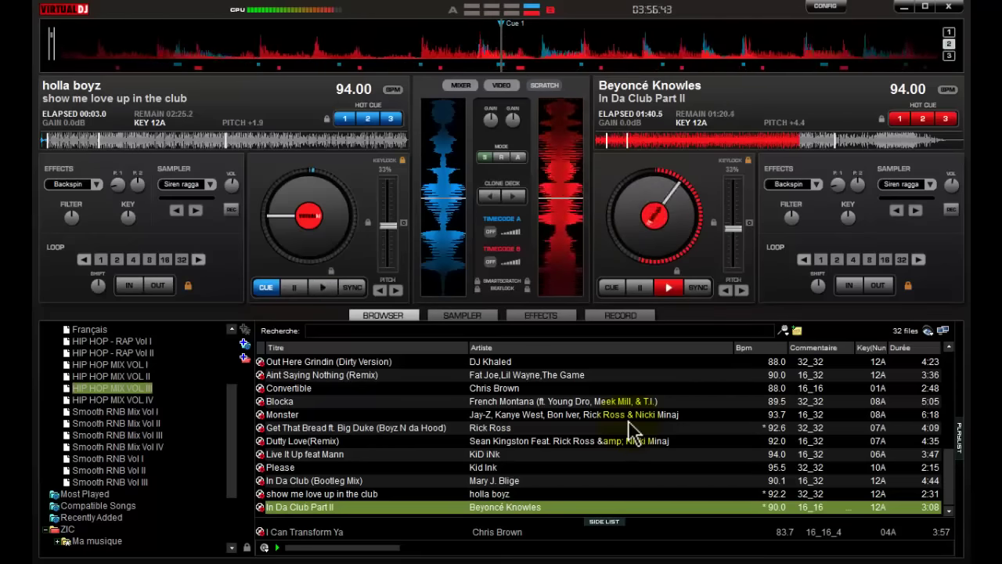
# Step: Stop the audio recording of the mix as In Da Club Part II ends on deck 2
pyautogui.click(636, 323)
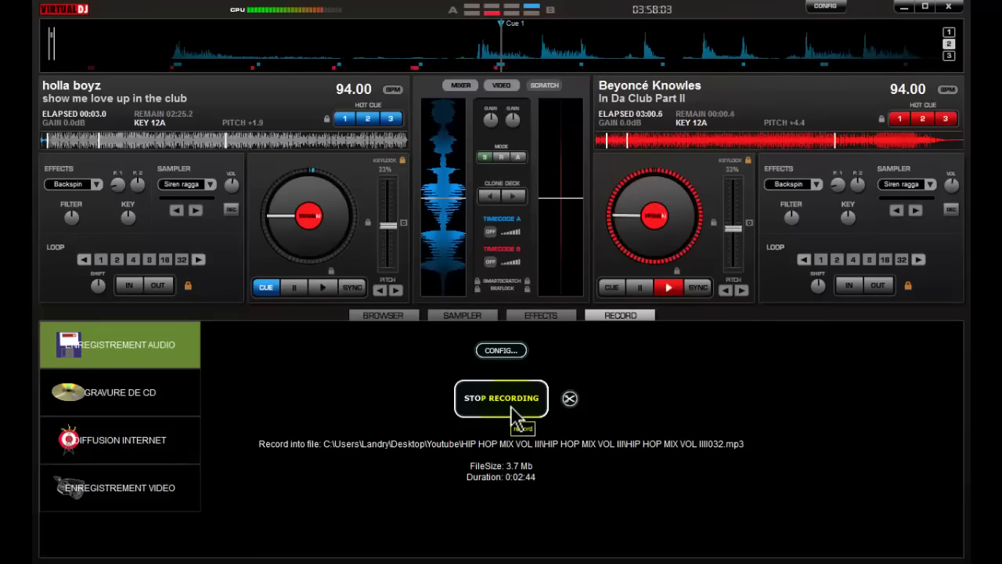
pyautogui.click(510, 408)
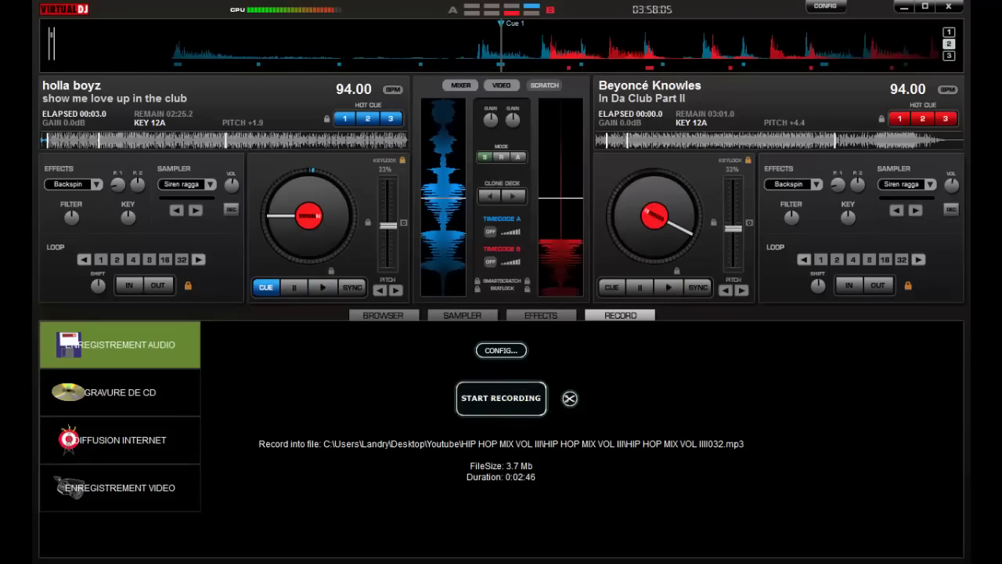